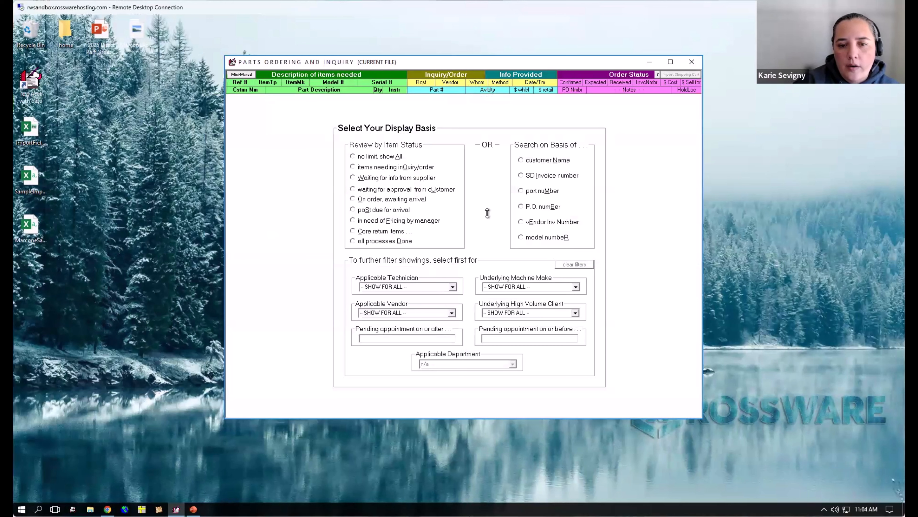
- View the parts ordering window's list of shortcuts and settings, and display the items needing inquiry/order
{"action": "right_click", "coordinate": [272, 212]}
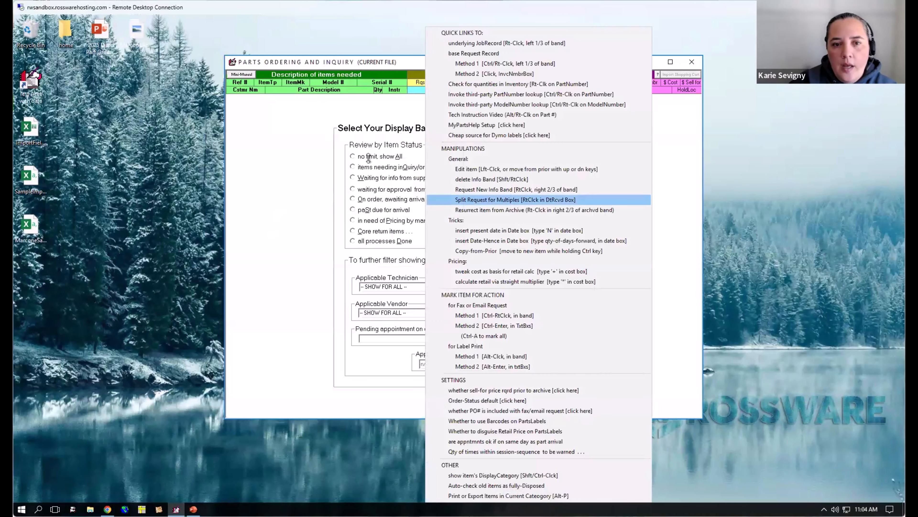
{"action": "left_click", "coordinate": [345, 110]}
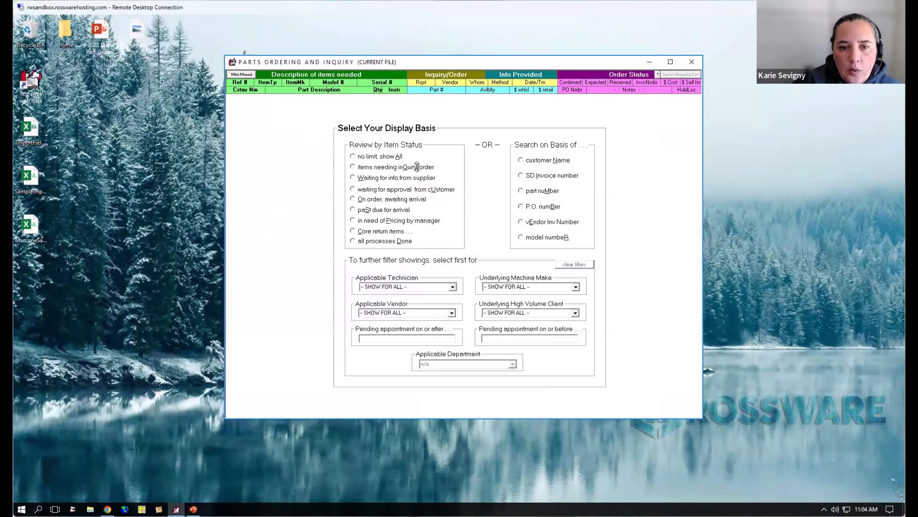
{"action": "left_click", "coordinate": [379, 166]}
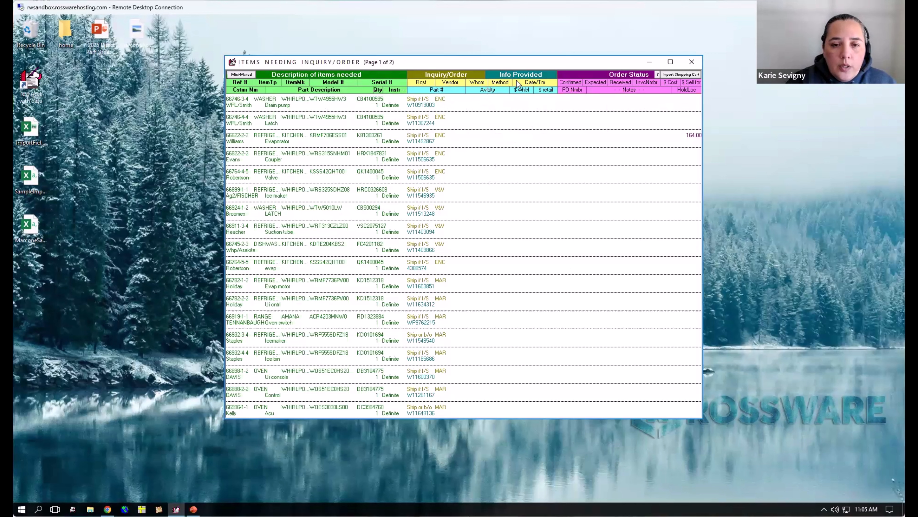
{"action": "mouse_move", "coordinate": [518, 84]}
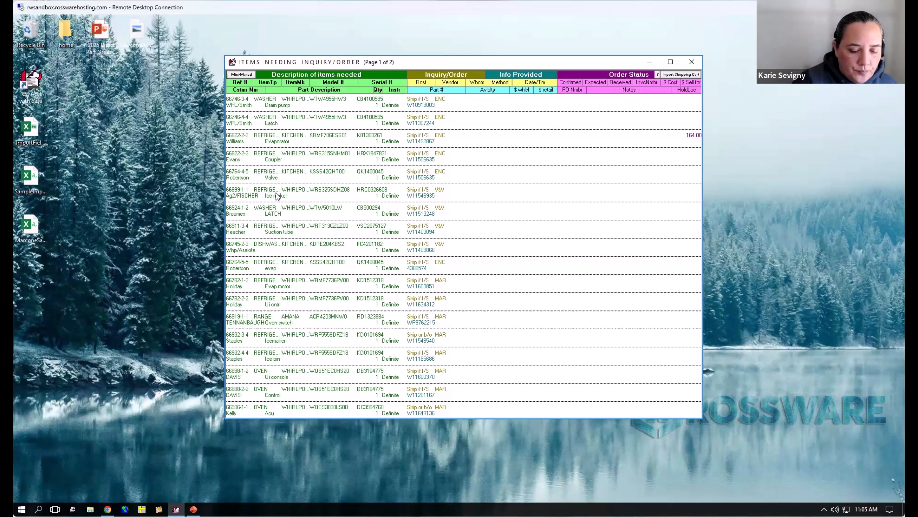
{"action": "key", "text": "ctrl+o"}
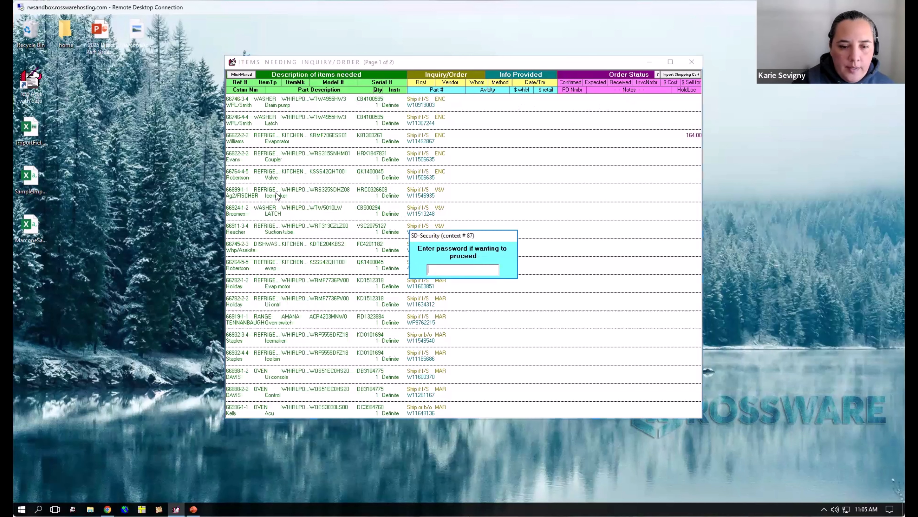
{"action": "key", "text": "Escape"}
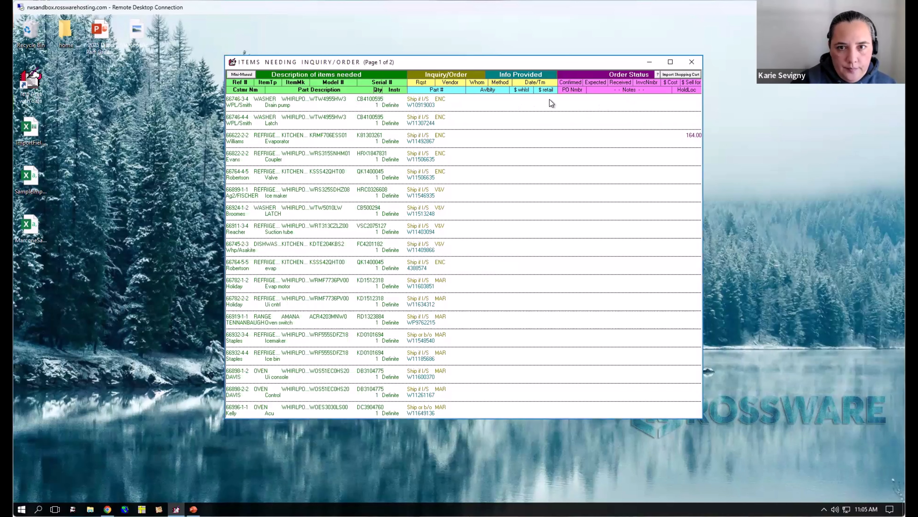
{"action": "key", "text": "Escape"}
{"action": "key", "text": "Escape"}
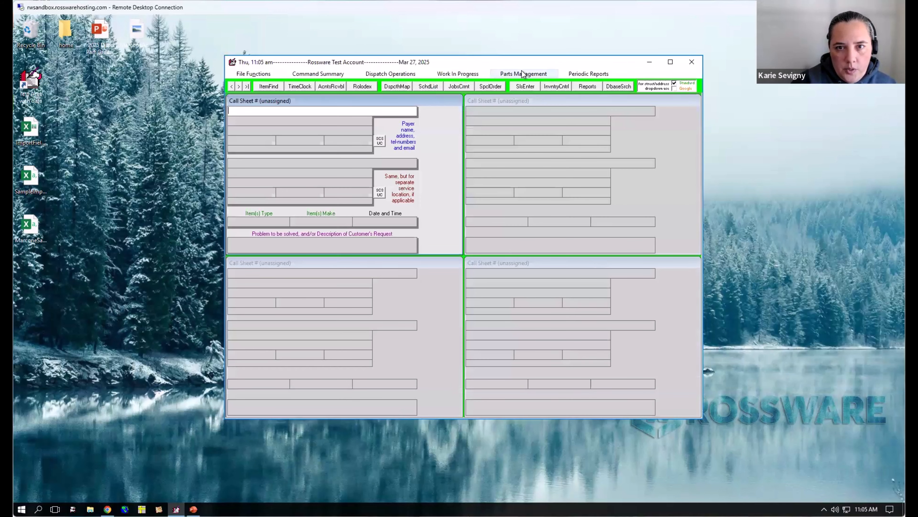
{"action": "left_click", "coordinate": [525, 73]}
{"action": "left_click", "coordinate": [513, 106]}
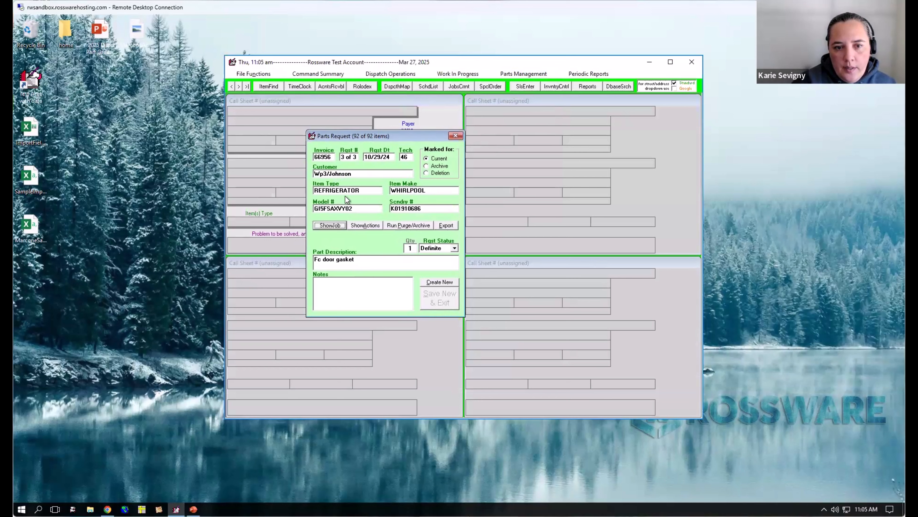
{"action": "key", "text": "Escape"}
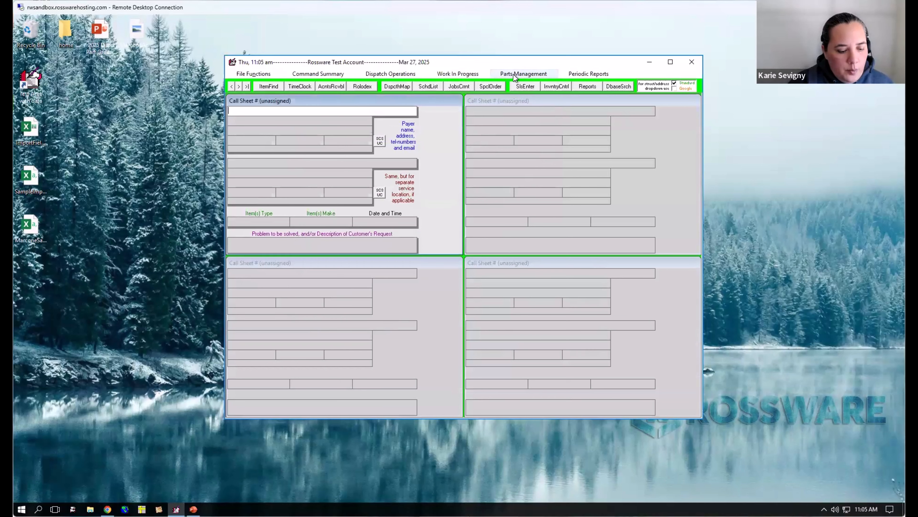
- Open the special-order parts process and list the items needing inquiry/order
{"action": "left_click", "coordinate": [514, 77]}
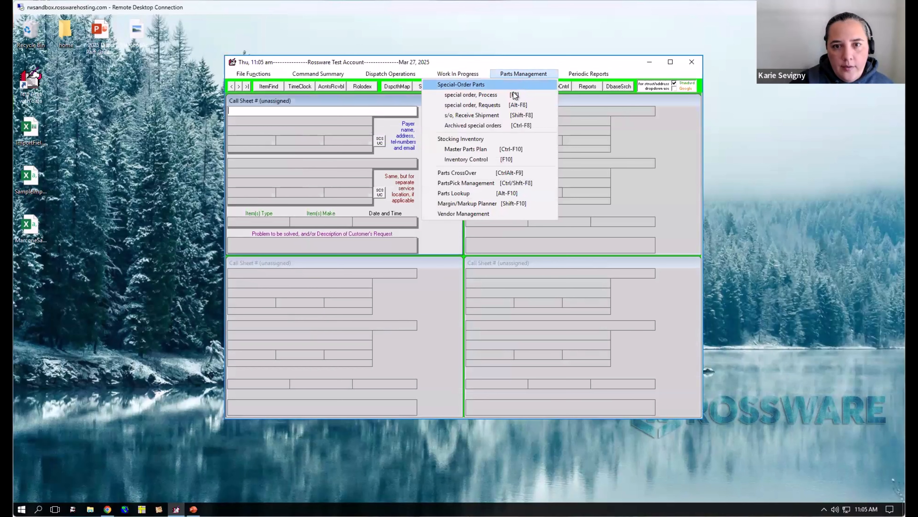
{"action": "left_click", "coordinate": [506, 96]}
{"action": "left_click", "coordinate": [360, 166]}
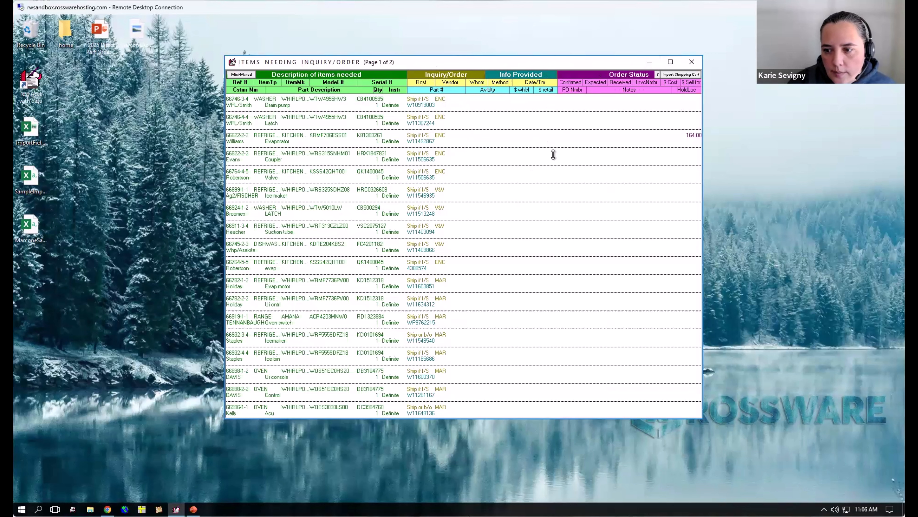
- Mark the ENC drain pump W10919003 and latch W11307244 for order transmission, acknowledging the stock notices
{"action": "left_click", "coordinate": [529, 106]}
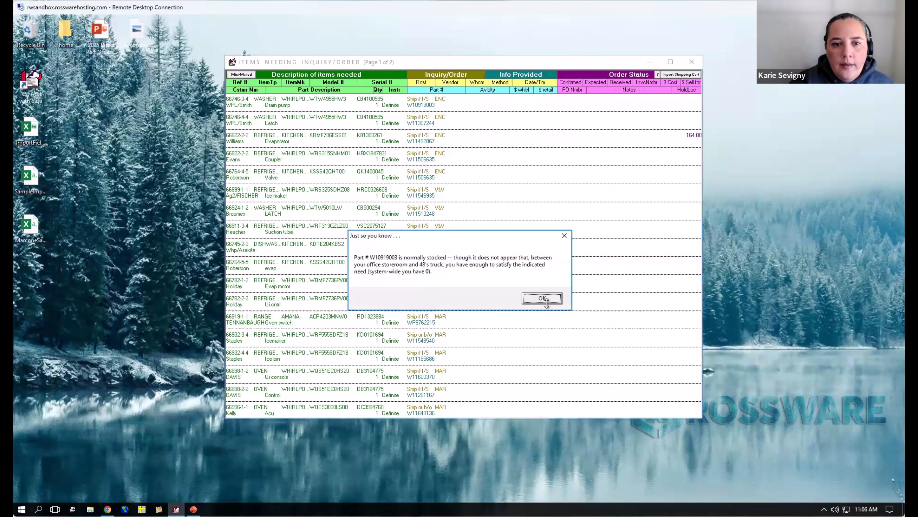
{"action": "left_click", "coordinate": [543, 298]}
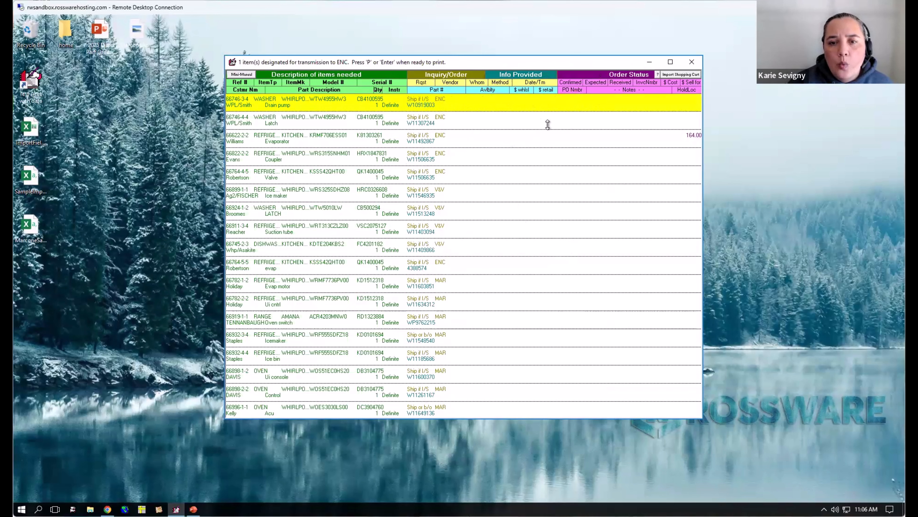
{"action": "left_click", "coordinate": [534, 121]}
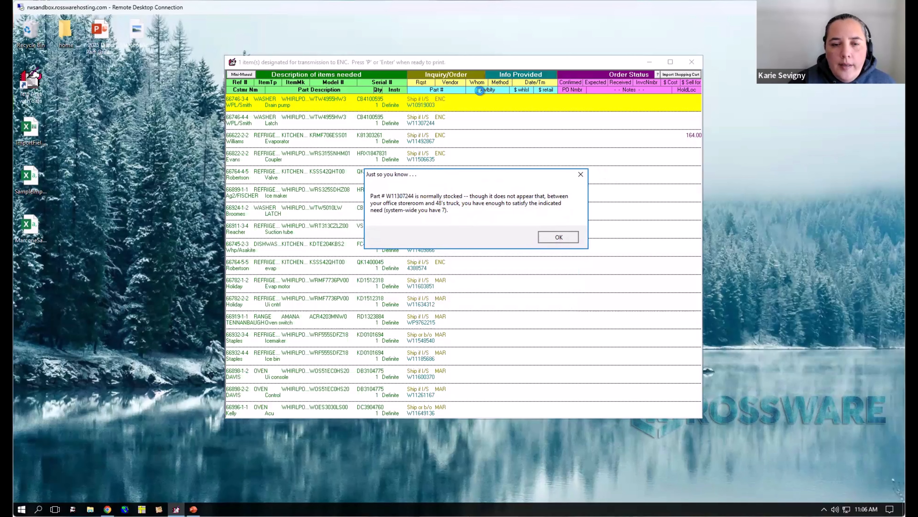
{"action": "key", "text": "Return"}
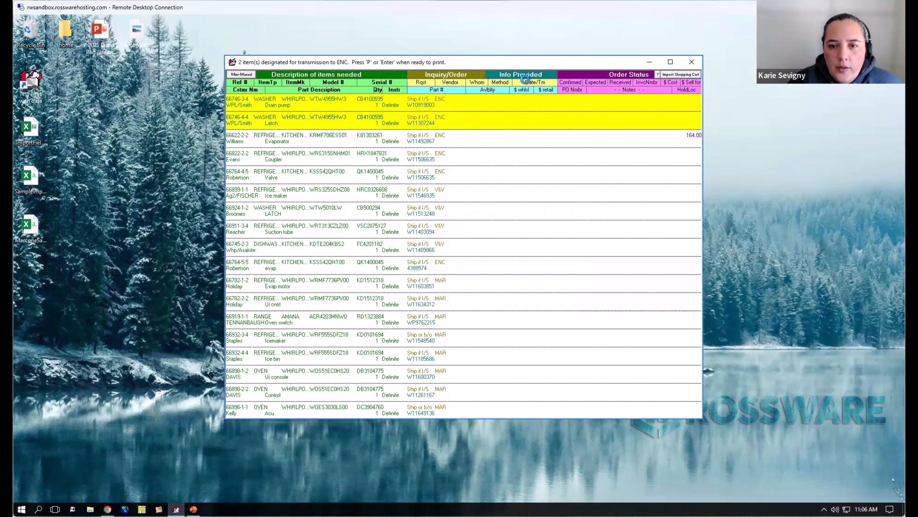
- View the setting that limits how many times special-order warnings appear within a session sequence, and close it unchanged
{"action": "right_click", "coordinate": [525, 79]}
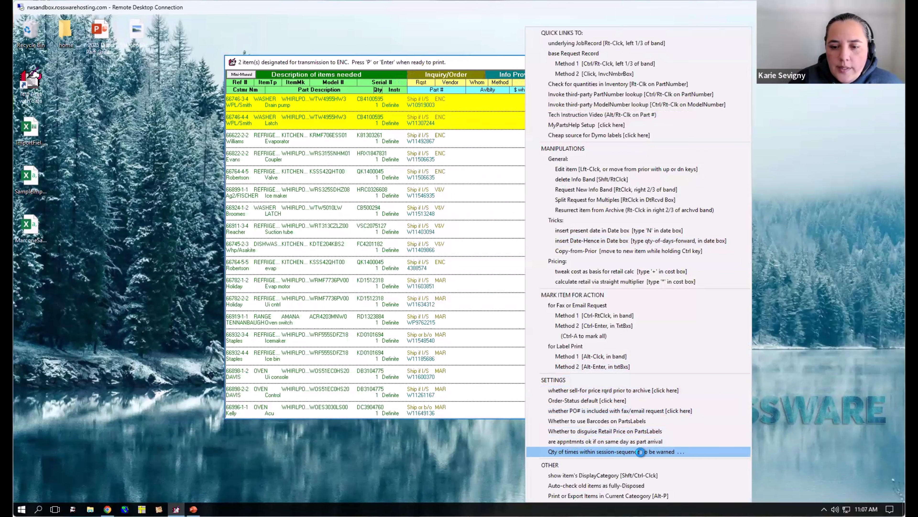
{"action": "left_click", "coordinate": [641, 451]}
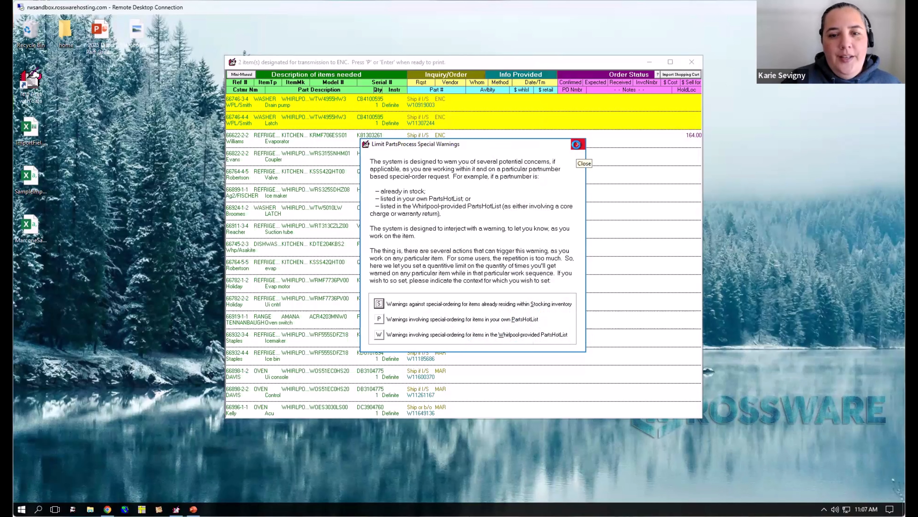
{"action": "left_click", "coordinate": [576, 144]}
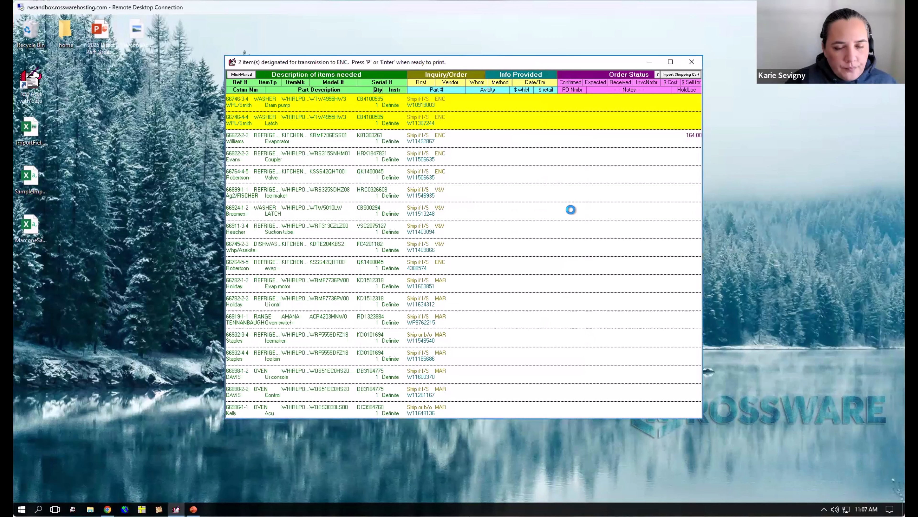
- Mark the remaining ENC items (evaporator W11492867, coupler and valve W11506635, evap 4388574) for transmission, persisting in ordering despite existing stock
{"action": "left_click", "coordinate": [513, 139]}
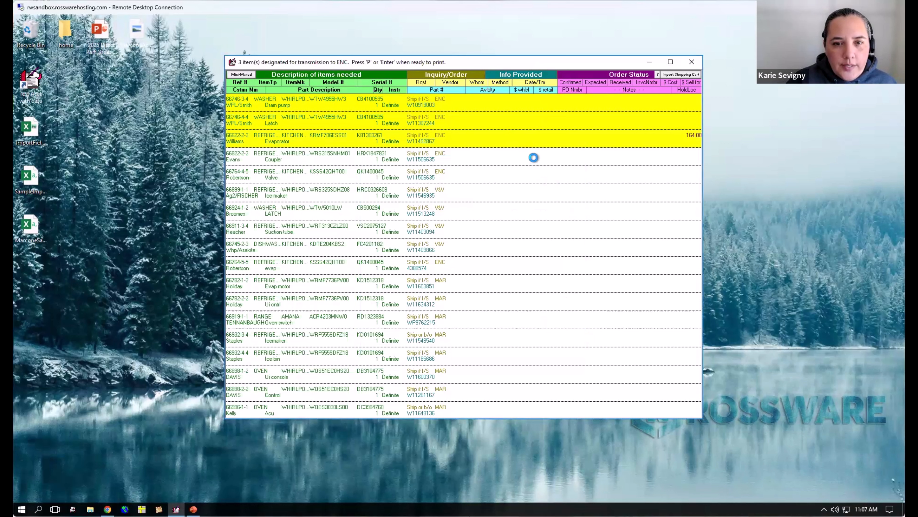
{"action": "left_click", "coordinate": [534, 158]}
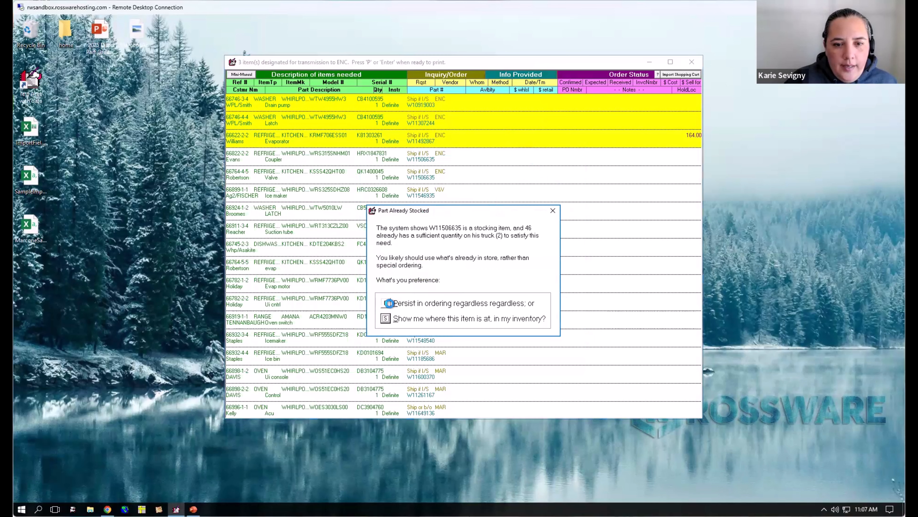
{"action": "left_click", "coordinate": [402, 298]}
{"action": "left_click", "coordinate": [544, 178]}
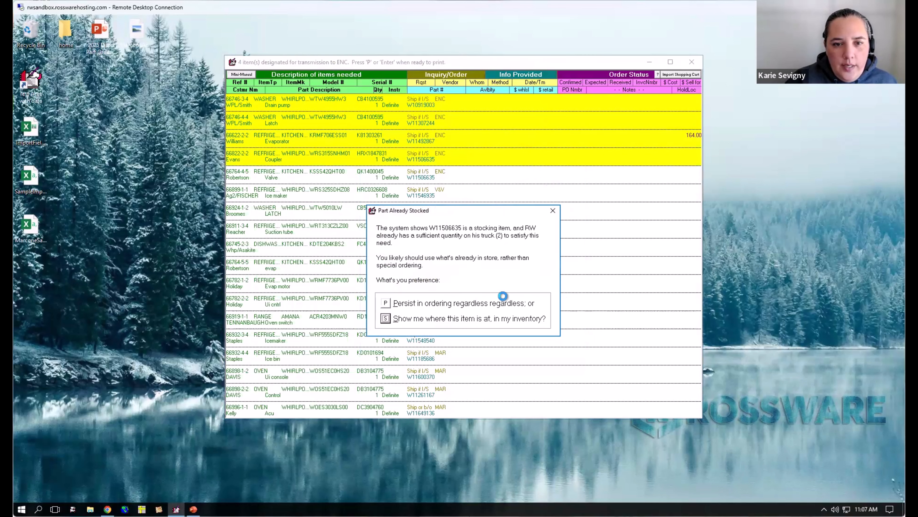
{"action": "left_click", "coordinate": [520, 302]}
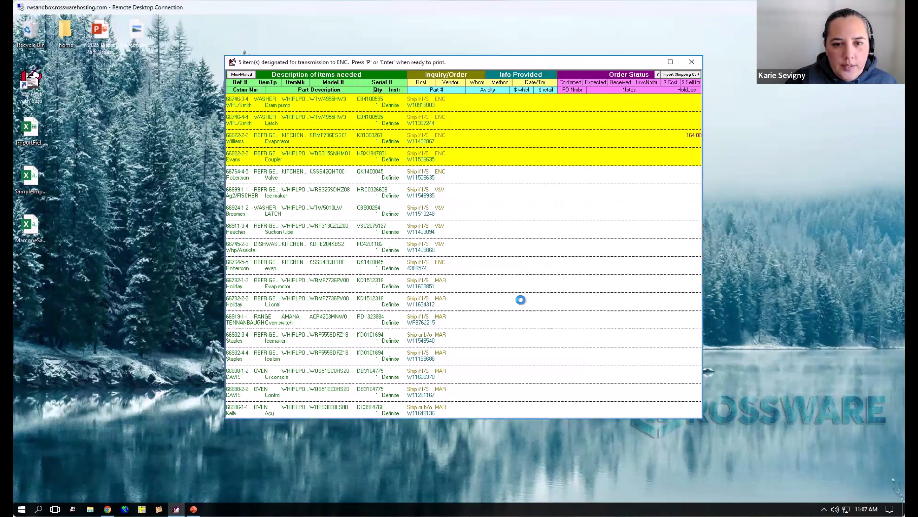
{"action": "left_click", "coordinate": [529, 263]}
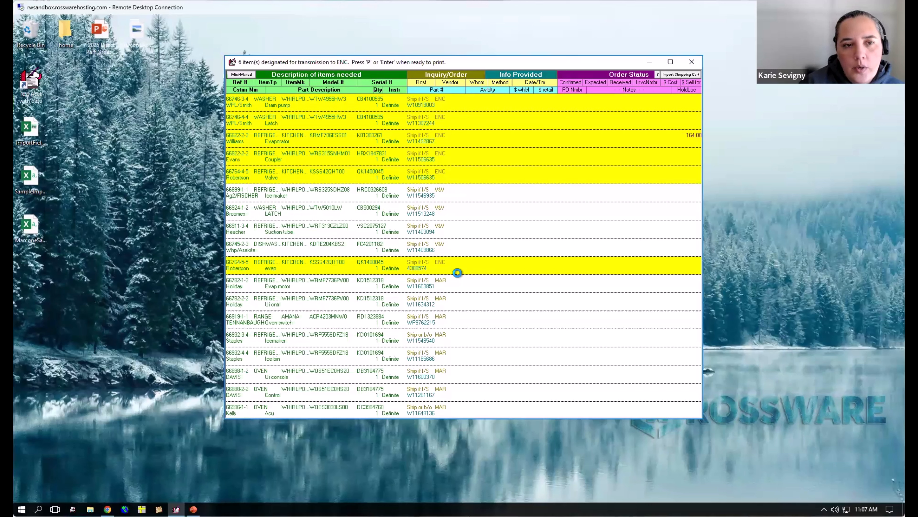
- Transmit the marked items as an order through the direct Encompass integration and acknowledge the order confirmation
{"action": "key", "text": "Return"}
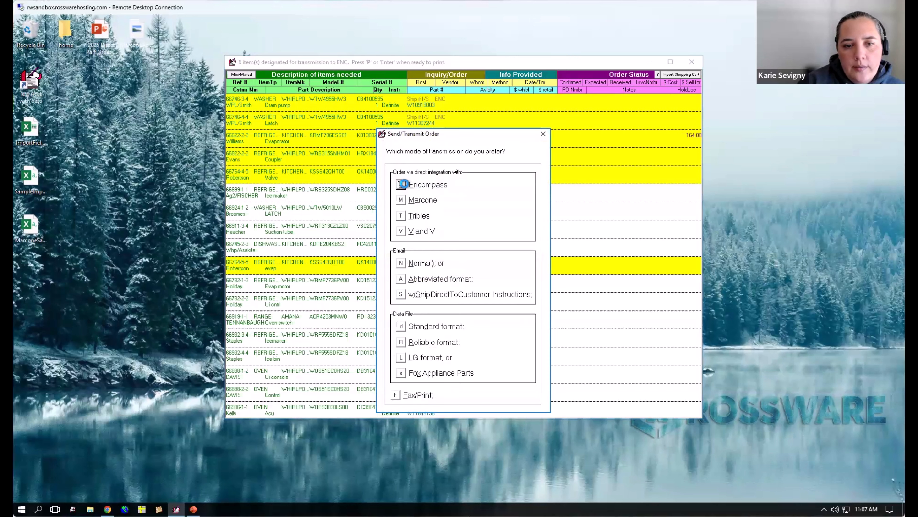
{"action": "left_click", "coordinate": [405, 184]}
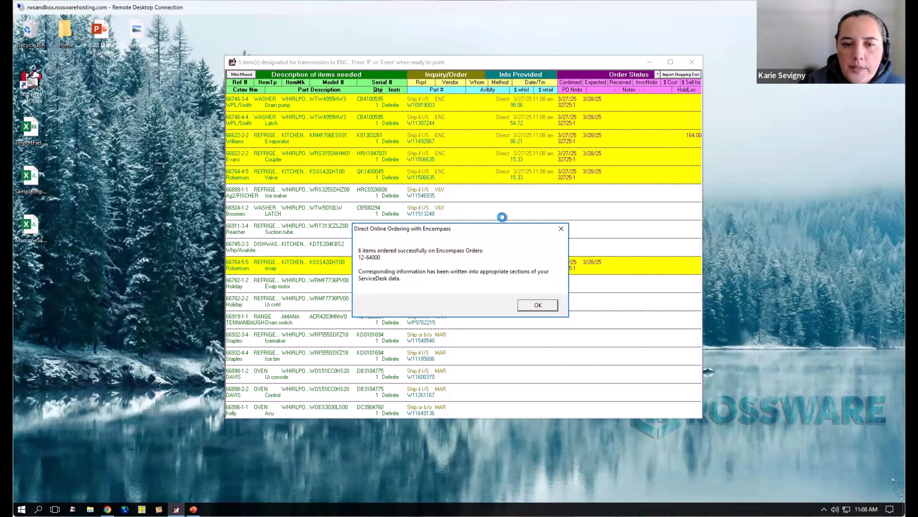
{"action": "left_click_drag", "start_coordinate": [488, 229], "coordinate": [485, 197]}
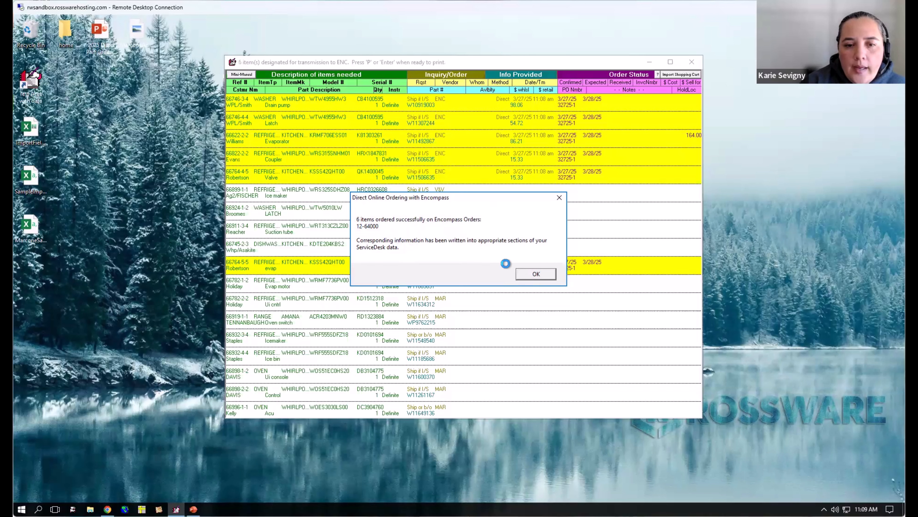
{"action": "left_click", "coordinate": [547, 273]}
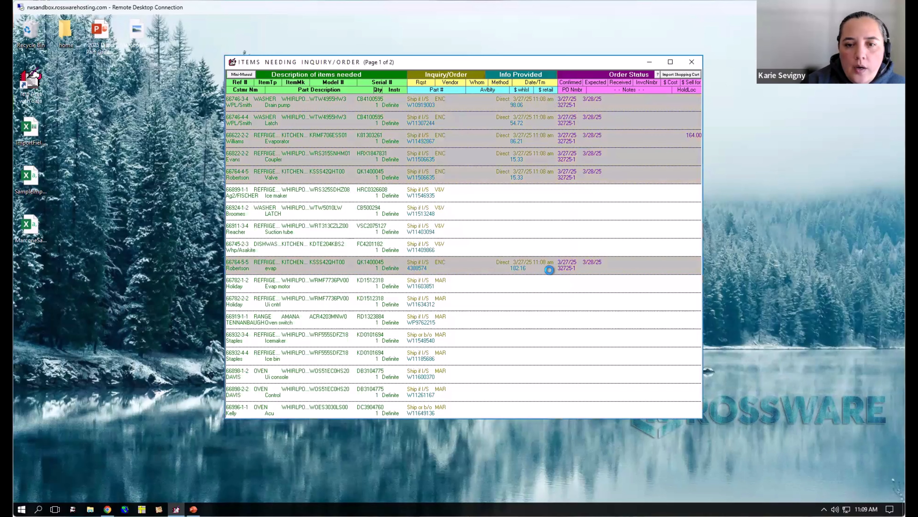
- Examine the ordered drain pump's method, date and time, wholesale price, confirmed date and expected date, leaving its line unedited
{"action": "left_click", "coordinate": [493, 98]}
{"action": "left_click", "coordinate": [510, 98]}
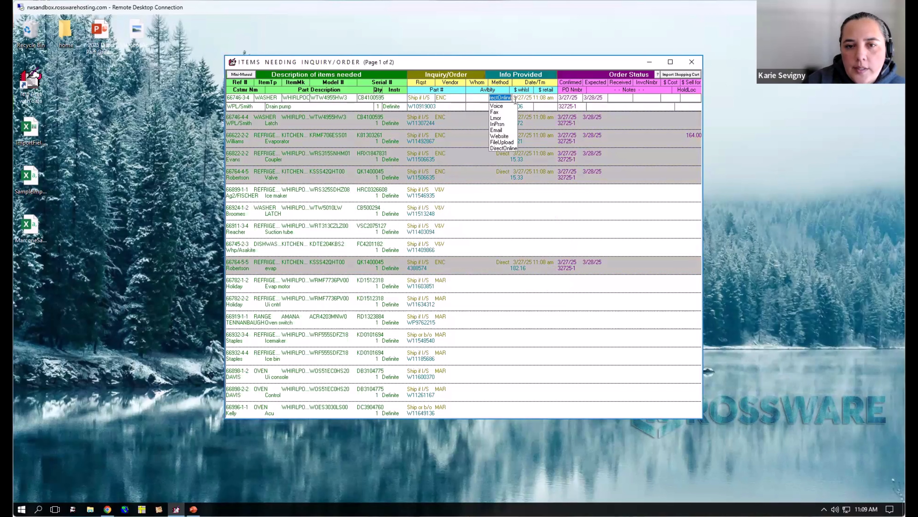
{"action": "left_click", "coordinate": [528, 99]}
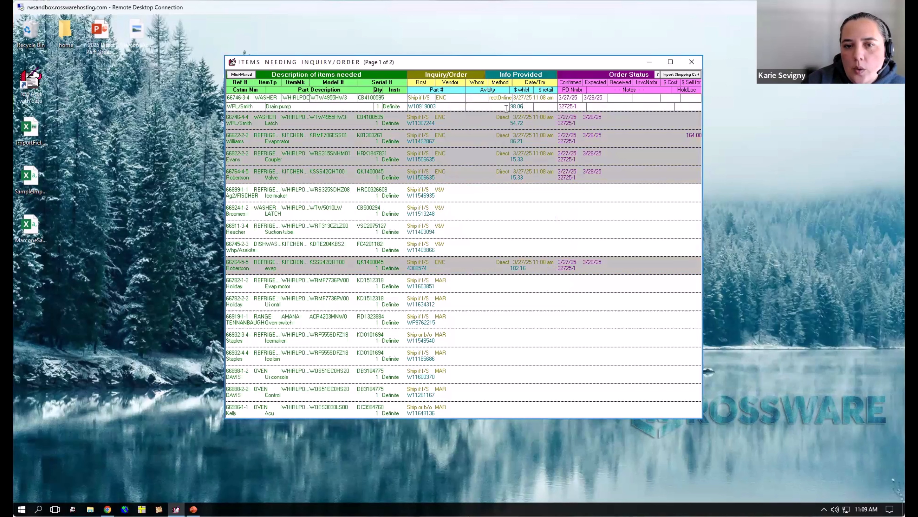
{"action": "left_click", "coordinate": [524, 107]}
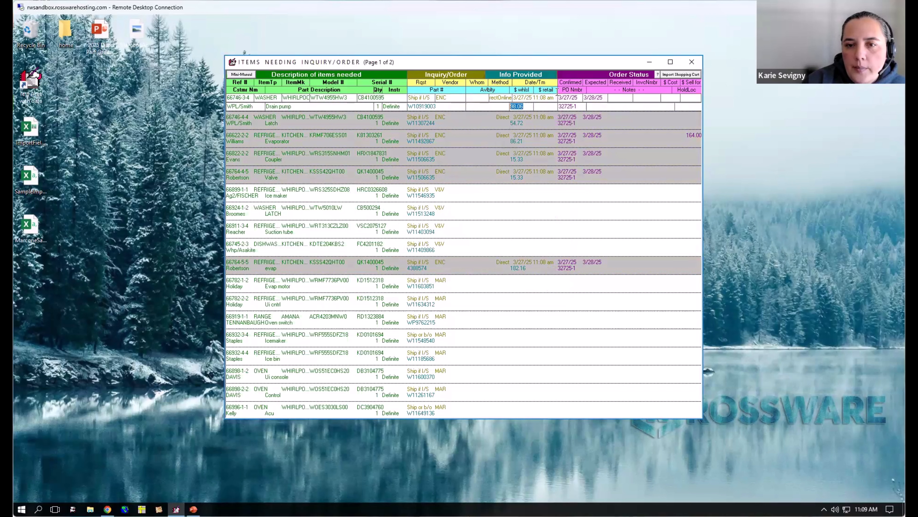
{"action": "left_click", "coordinate": [578, 98]}
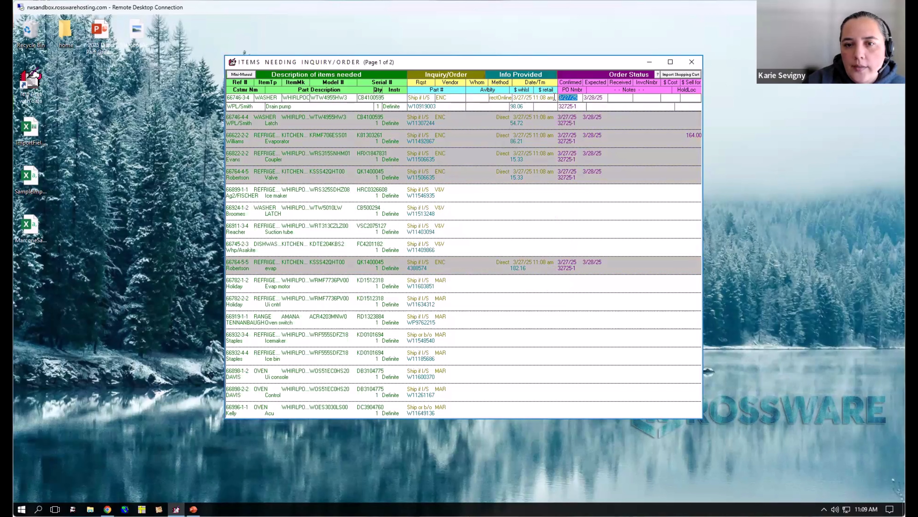
{"action": "left_click", "coordinate": [597, 97]}
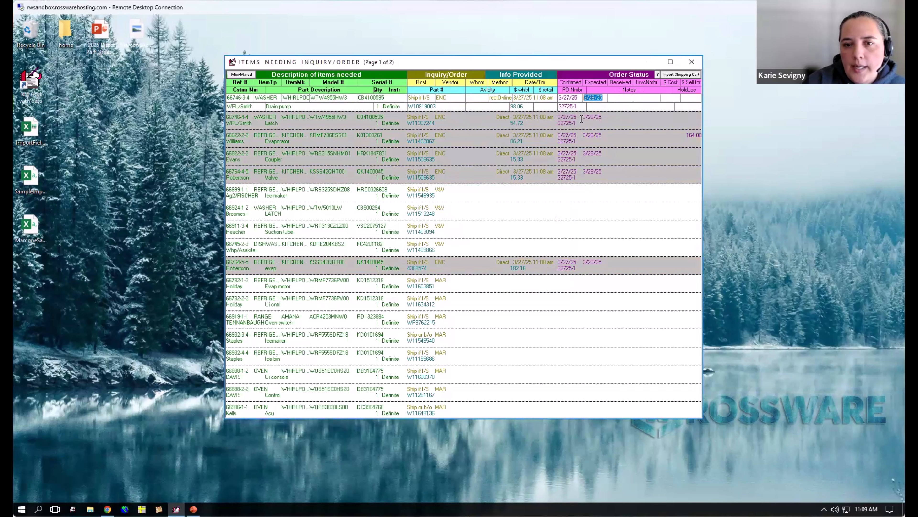
{"action": "key", "text": "Escape"}
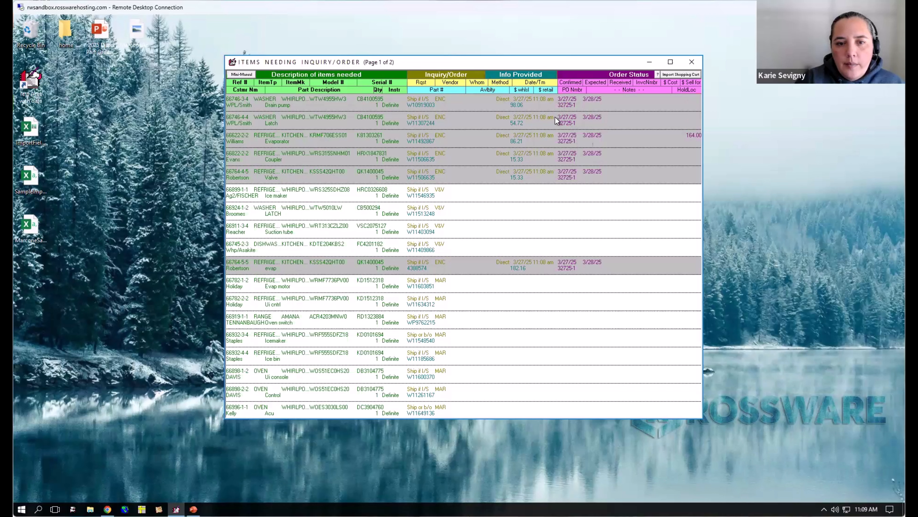
- Open the job record behind the ordered drain pump and highlight the newest history entry about the confirmed parts
{"action": "double_click", "coordinate": [234, 102]}
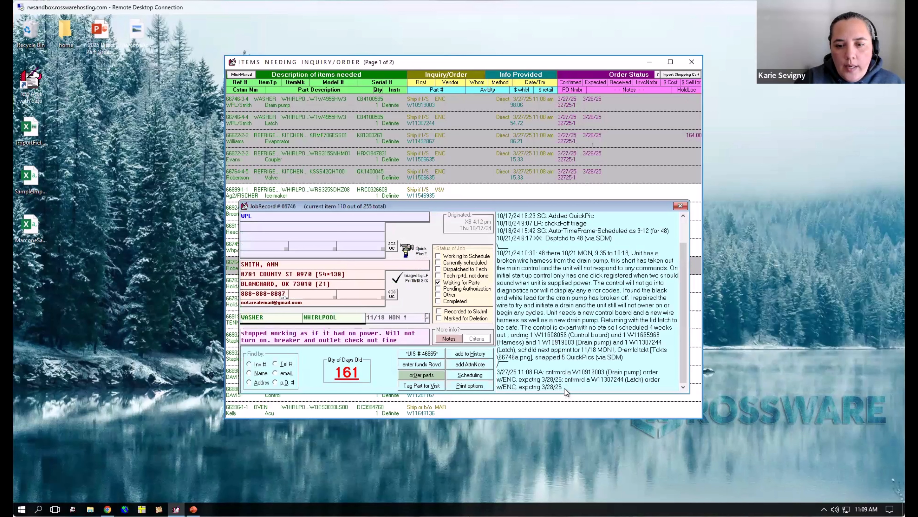
{"action": "left_click_drag", "start_coordinate": [559, 387], "coordinate": [497, 376]}
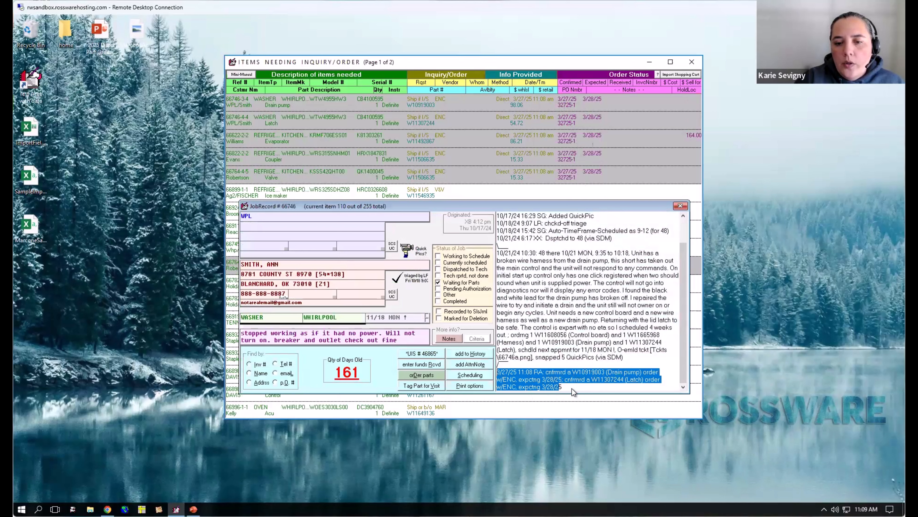
- Close the job record and mark the V&V ice maker, latch, suction tube and W11409866 items for transmission
{"action": "left_click", "coordinate": [528, 377]}
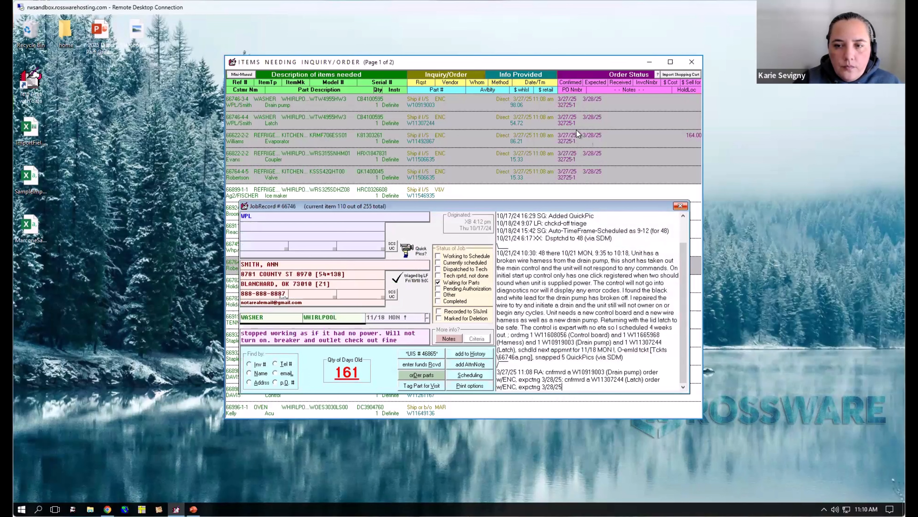
{"action": "key", "text": "Escape"}
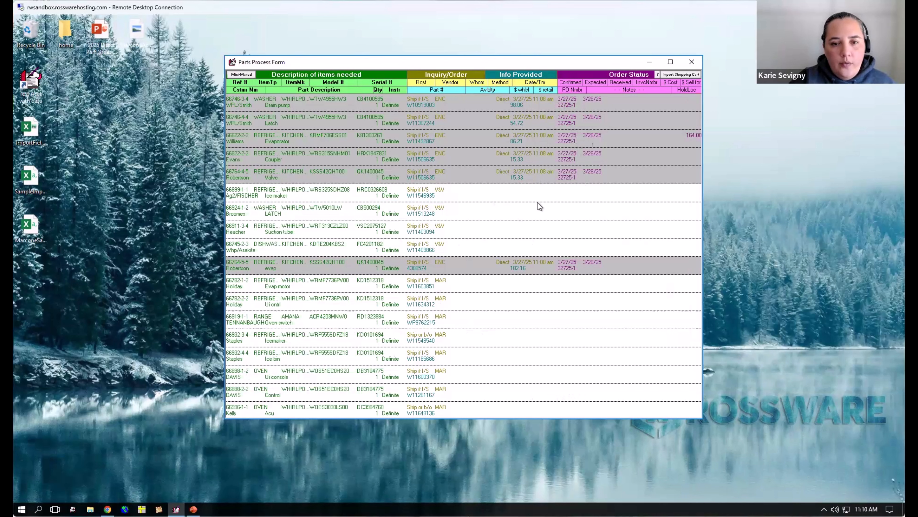
{"action": "left_click", "coordinate": [532, 197]}
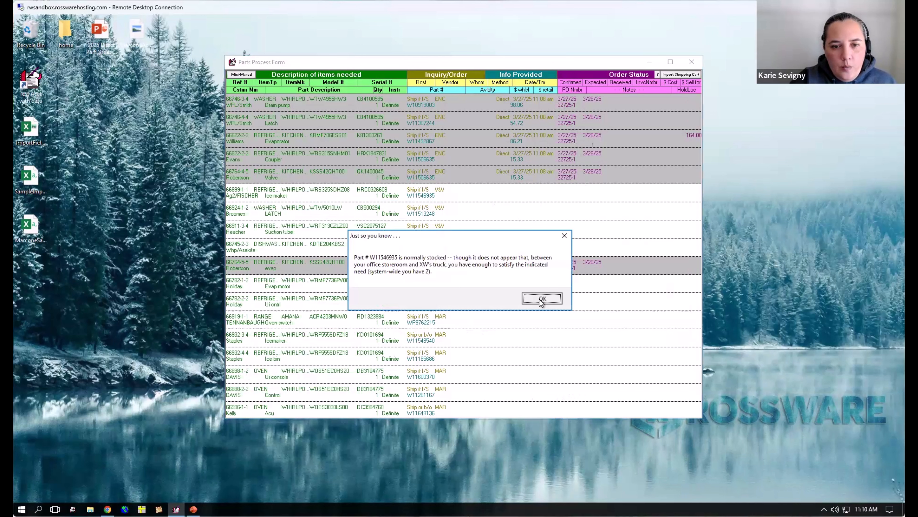
{"action": "left_click", "coordinate": [542, 299]}
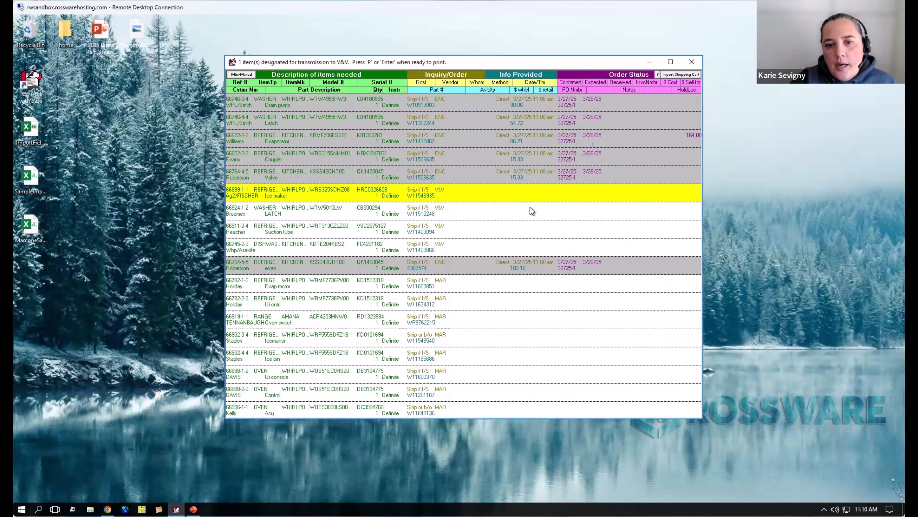
{"action": "left_click", "coordinate": [544, 211]}
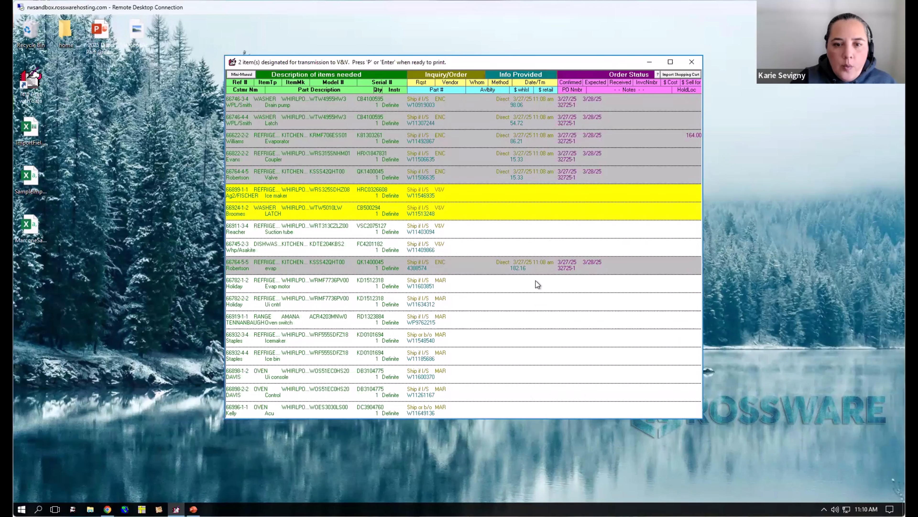
{"action": "left_click", "coordinate": [525, 230]}
{"action": "left_click", "coordinate": [524, 245]}
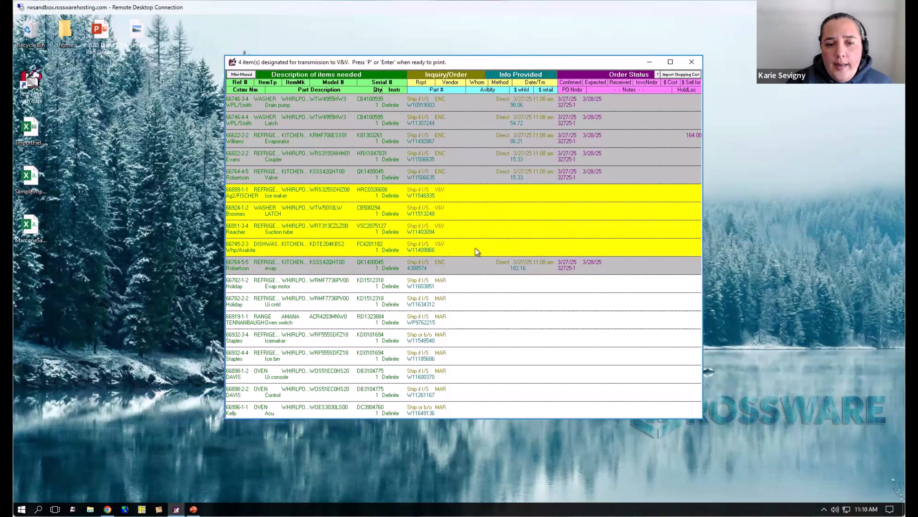
- Try to transmit the four marked items as an order through the direct V and V integration and dismiss the response message
{"action": "key", "text": "p"}
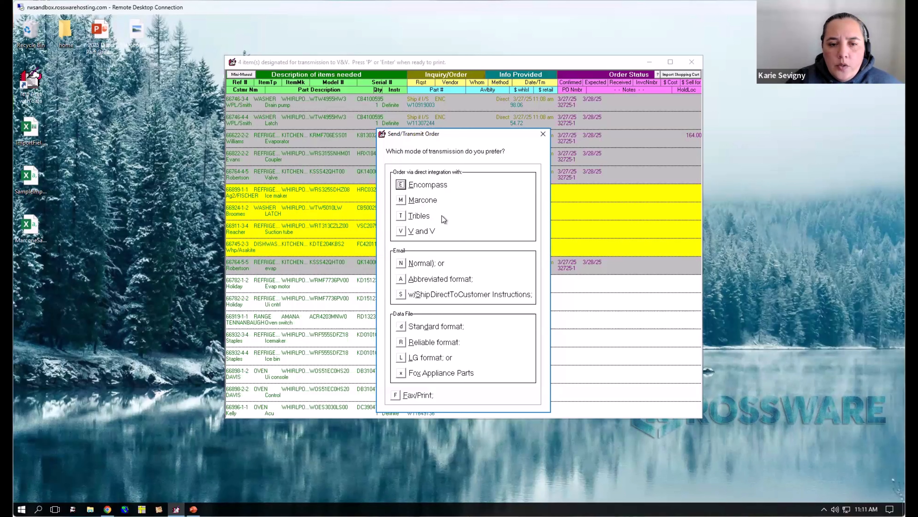
{"action": "left_click", "coordinate": [403, 232]}
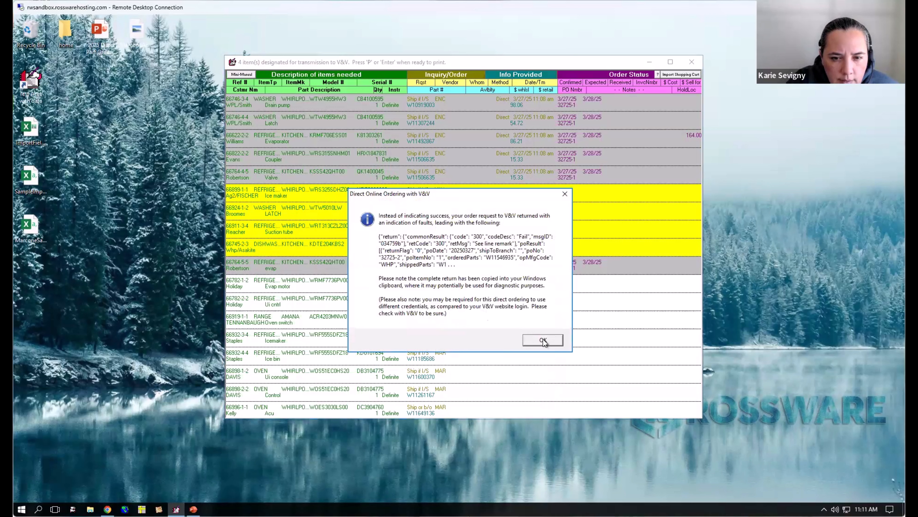
{"action": "left_click", "coordinate": [542, 340]}
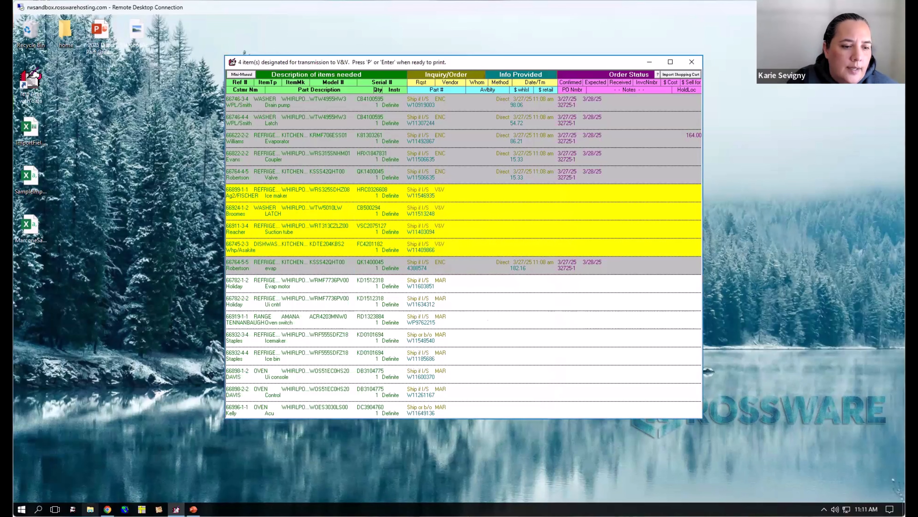
- Paste the copied V&V return into a blank Notepad file, examine its line notes, and discard the file unsaved
{"action": "left_click", "coordinate": [90, 509]}
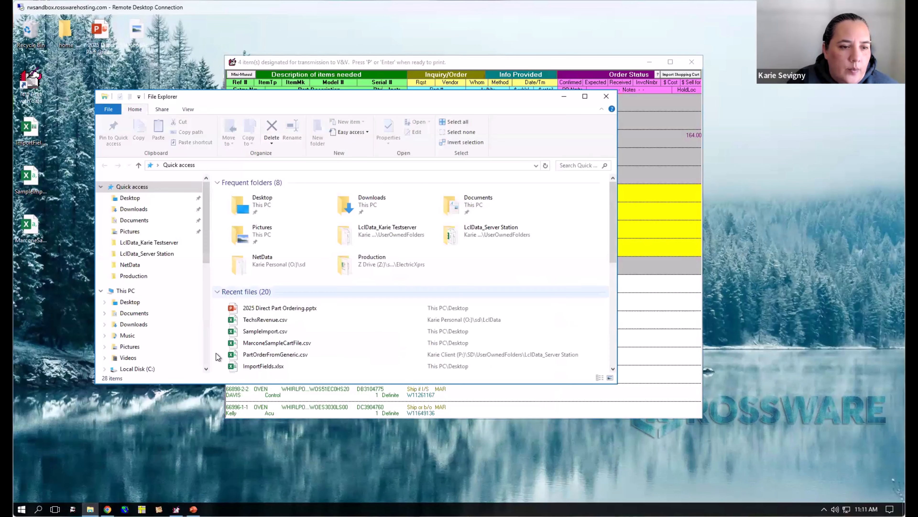
{"action": "scroll", "coordinate": [181, 326], "scroll_direction": "down", "scroll_amount": 6}
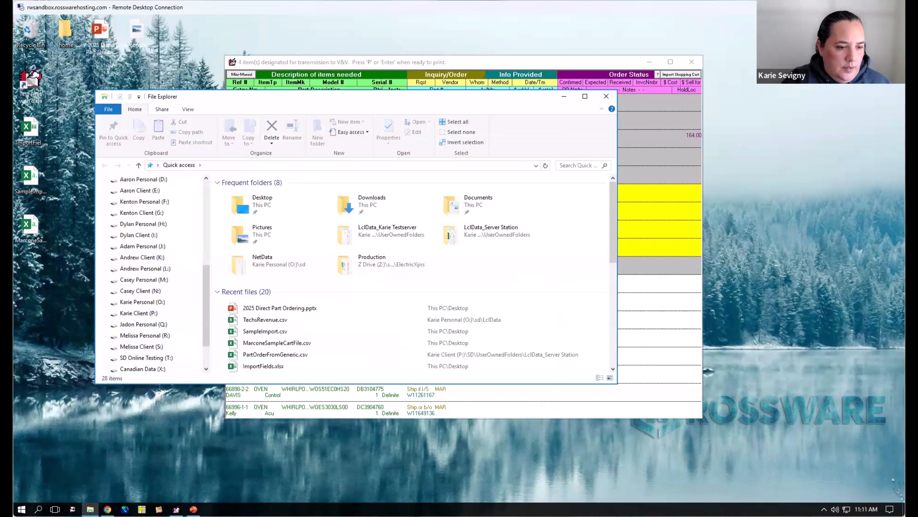
{"action": "key", "text": "super"}
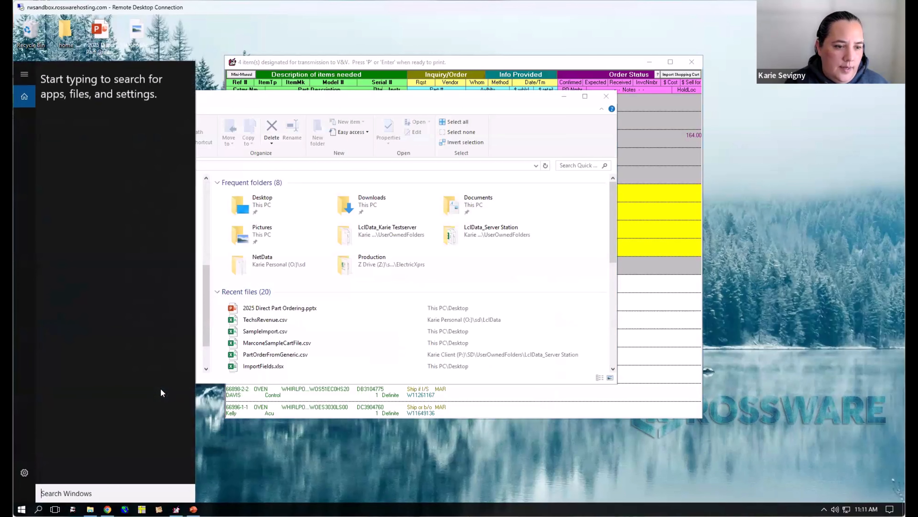
{"action": "type", "text": "note"}
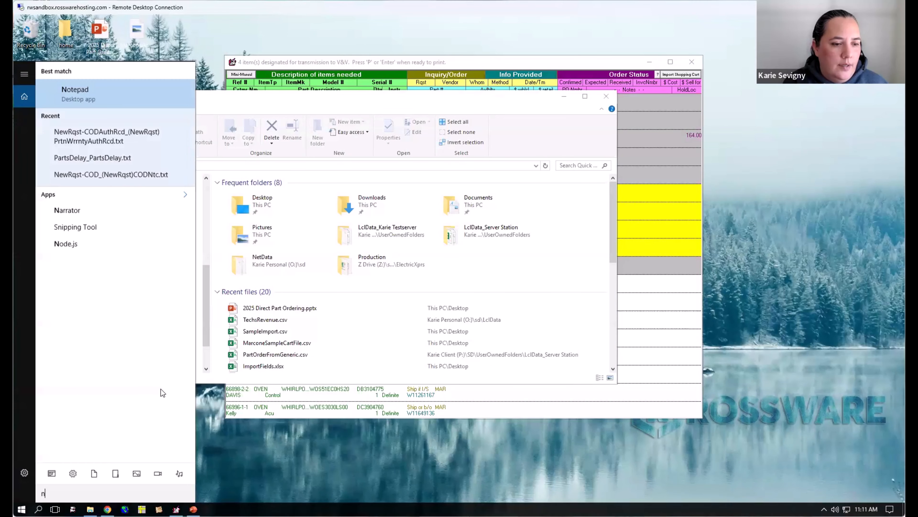
{"action": "left_click", "coordinate": [114, 93]}
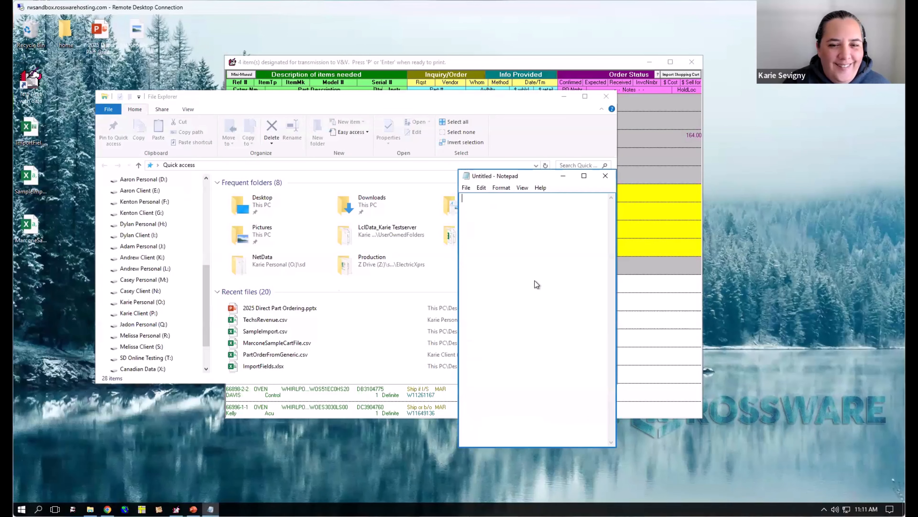
{"action": "key", "text": "ctrl+v"}
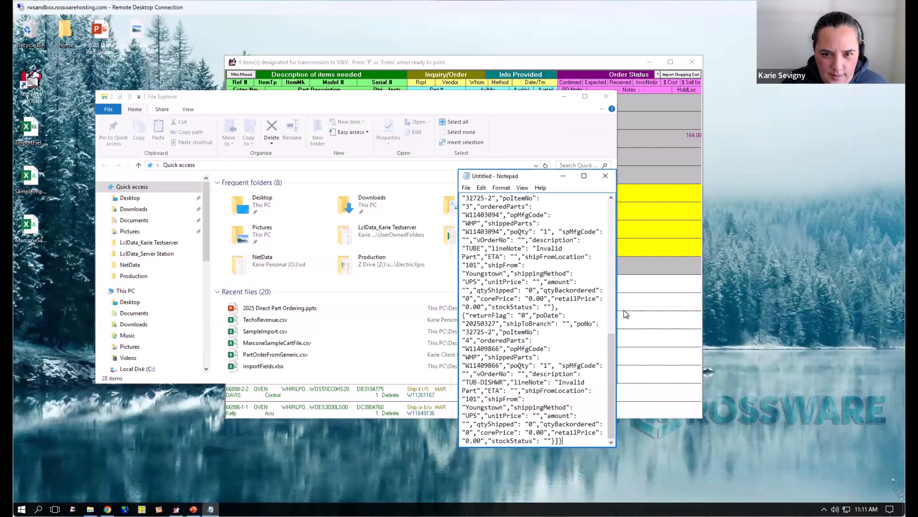
{"action": "left_click_drag", "start_coordinate": [621, 311], "coordinate": [755, 313]}
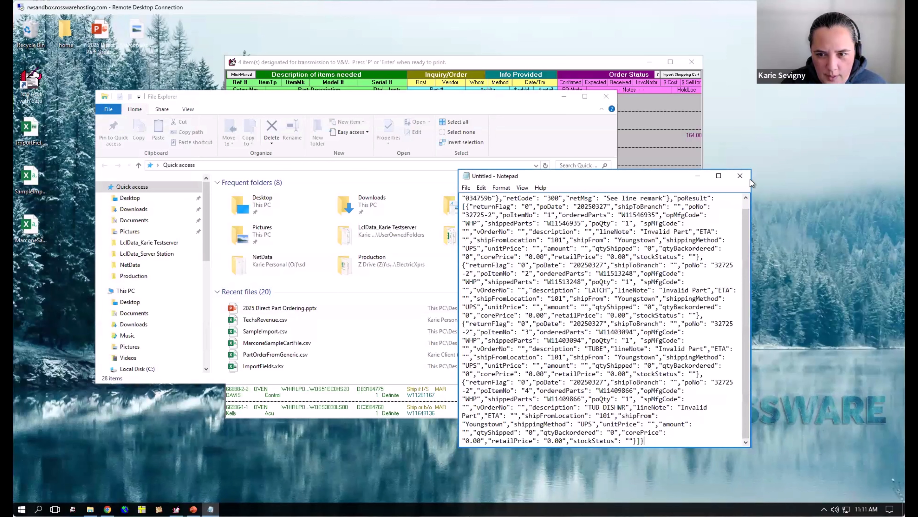
{"action": "left_click", "coordinate": [740, 175]}
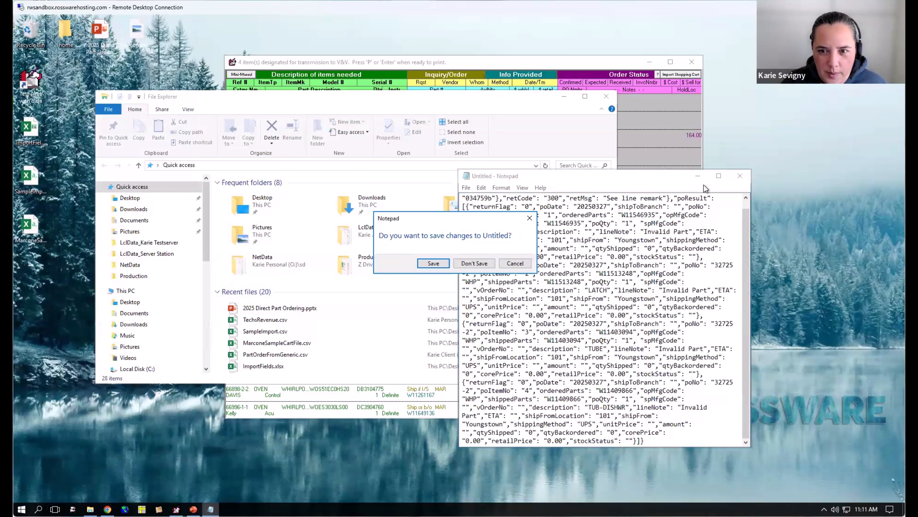
{"action": "left_click", "coordinate": [474, 263]}
{"action": "left_click", "coordinate": [565, 97]}
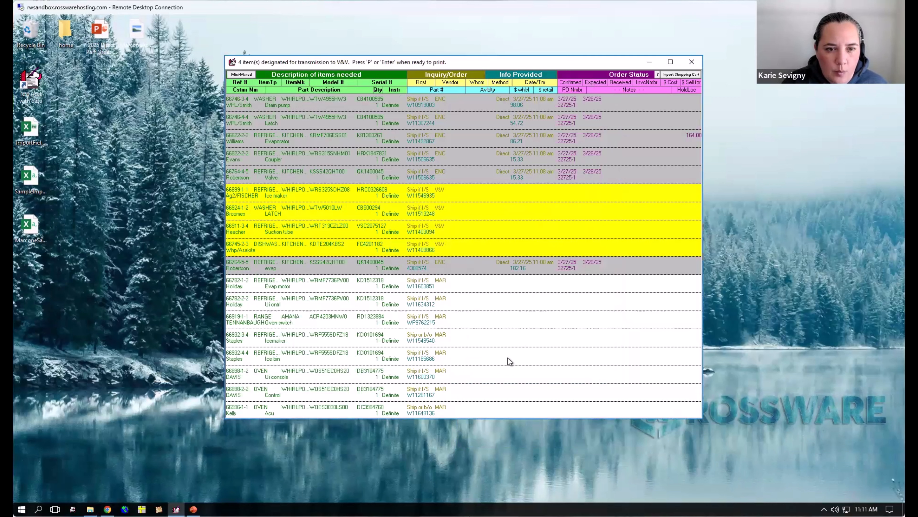
- Cancel the marking of the V&V items and mark only the oven control W11261167 for transmission
{"action": "key", "text": "Escape"}
{"action": "left_click", "coordinate": [449, 291]}
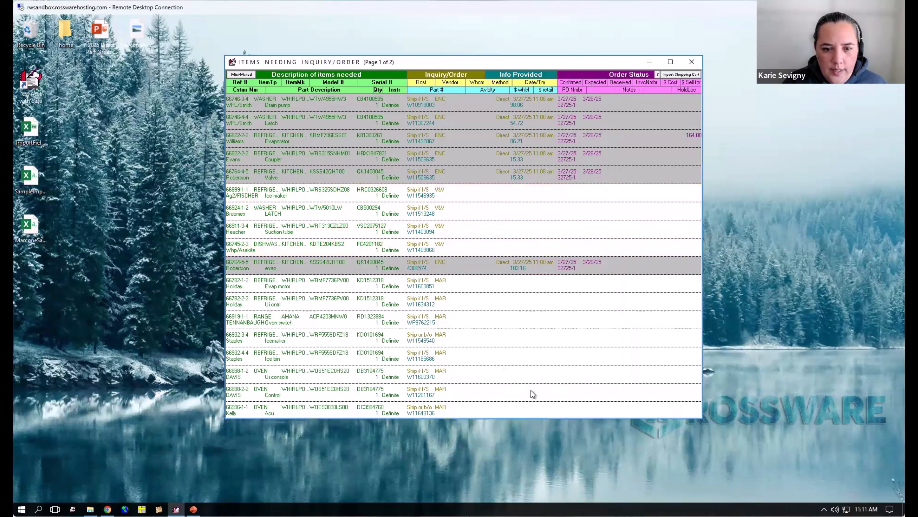
{"action": "left_click", "coordinate": [538, 386]}
- Transmit the oven control as an order through the direct V and V integration and acknowledge the order confirmation
{"action": "key", "text": "Return"}
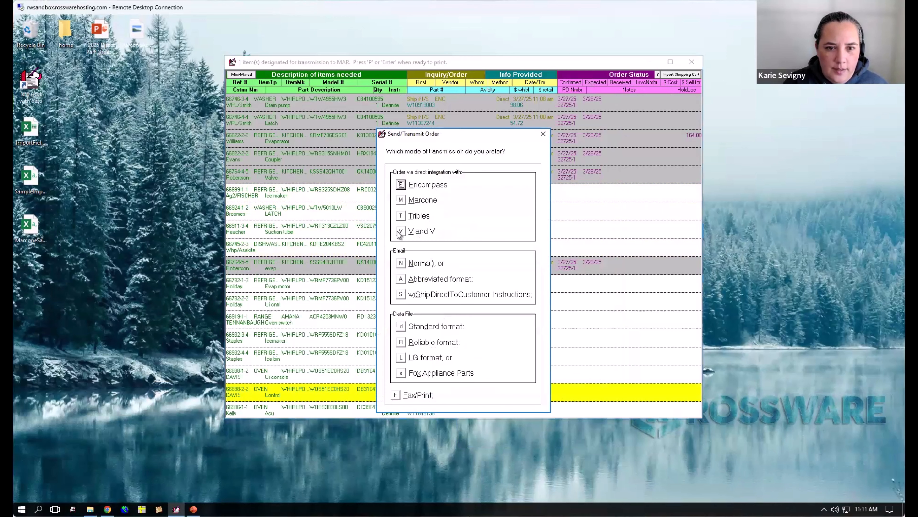
{"action": "key", "text": "Escape"}
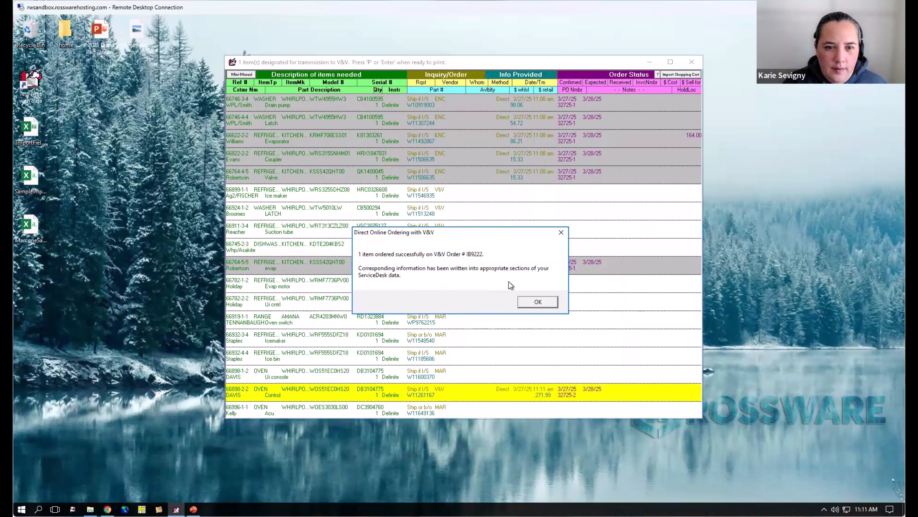
{"action": "left_click_drag", "start_coordinate": [483, 236], "coordinate": [531, 196]}
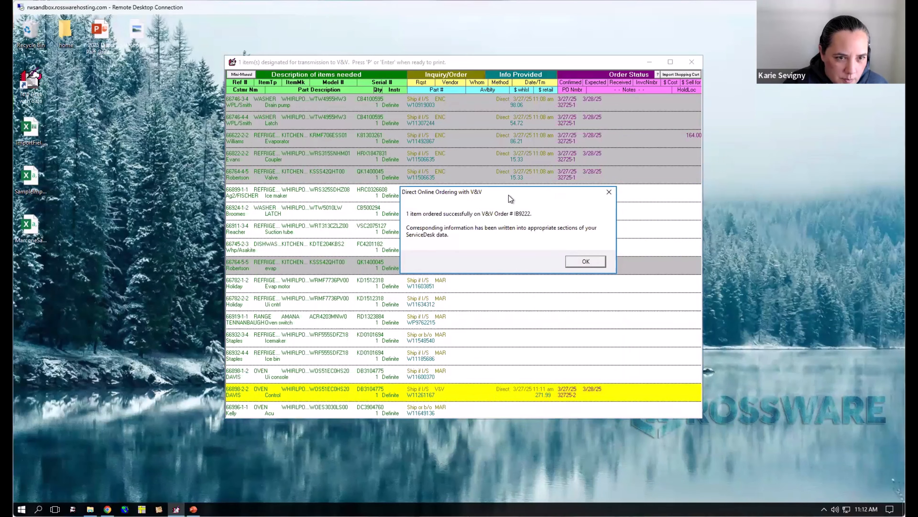
{"action": "left_click_drag", "start_coordinate": [472, 215], "coordinate": [502, 303]}
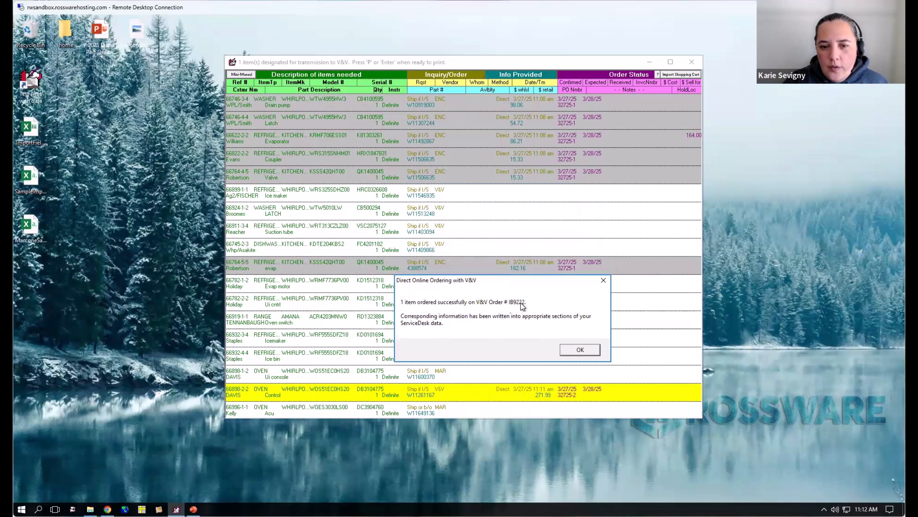
{"action": "left_click", "coordinate": [575, 350]}
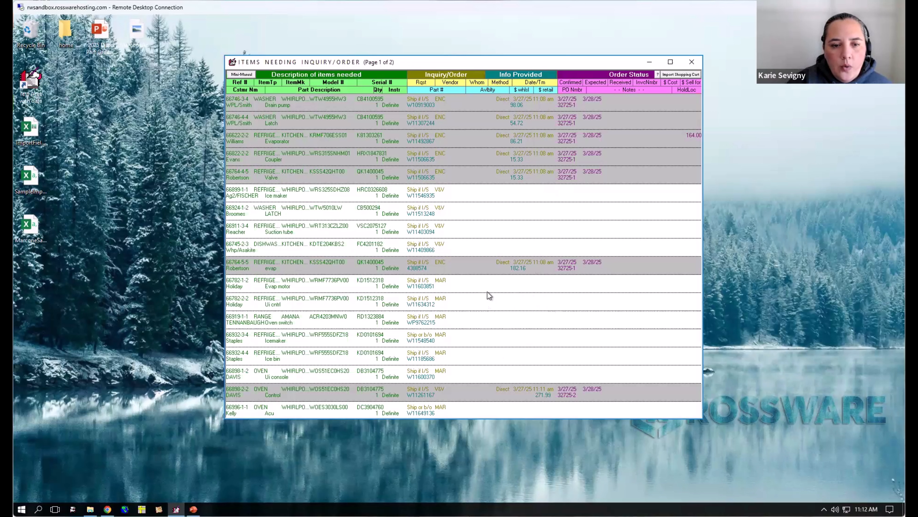
- Mark the six MAR items from evap motor W11603851 through Ui console W11600370 for transmission
{"action": "left_click", "coordinate": [516, 283]}
{"action": "left_click", "coordinate": [525, 303]}
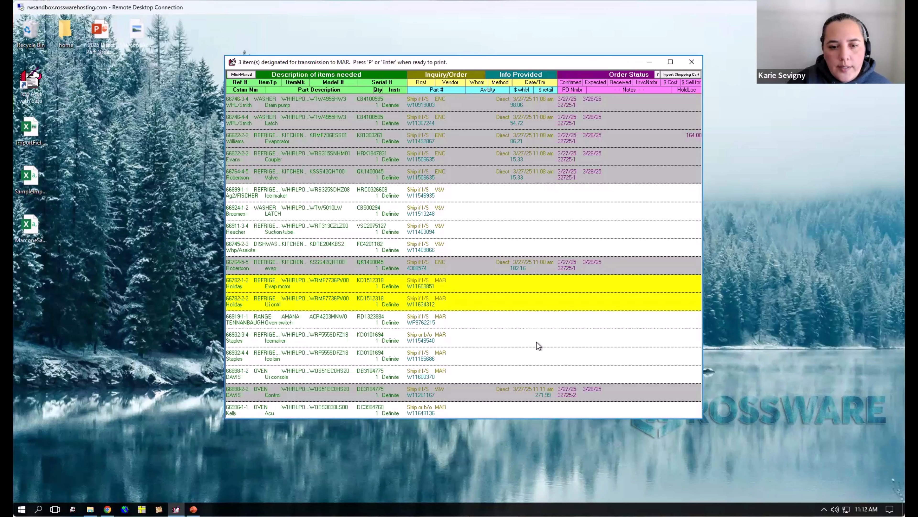
{"action": "left_click", "coordinate": [542, 338]}
{"action": "left_click", "coordinate": [547, 354]}
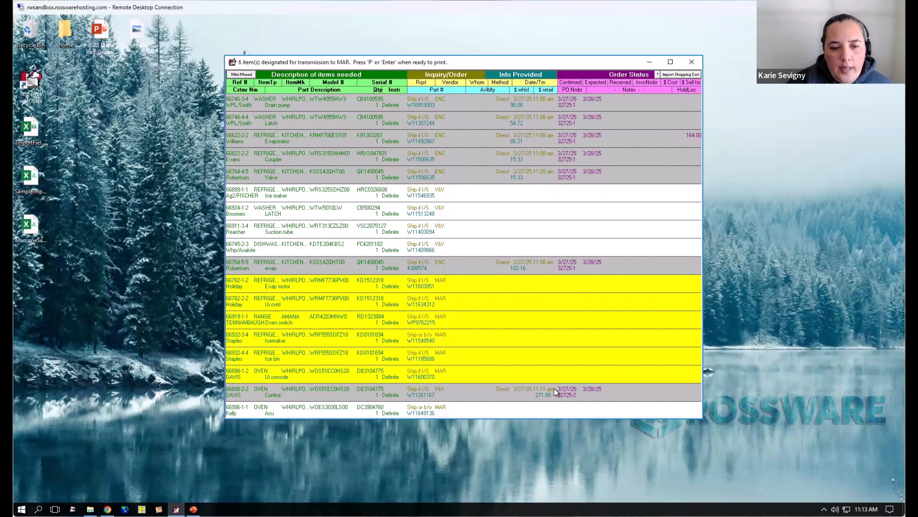
- Clear the method, date and time, wholesale price, confirmed and expected dates, and PO number from the oven control W11261167
{"action": "left_click", "coordinate": [579, 400]}
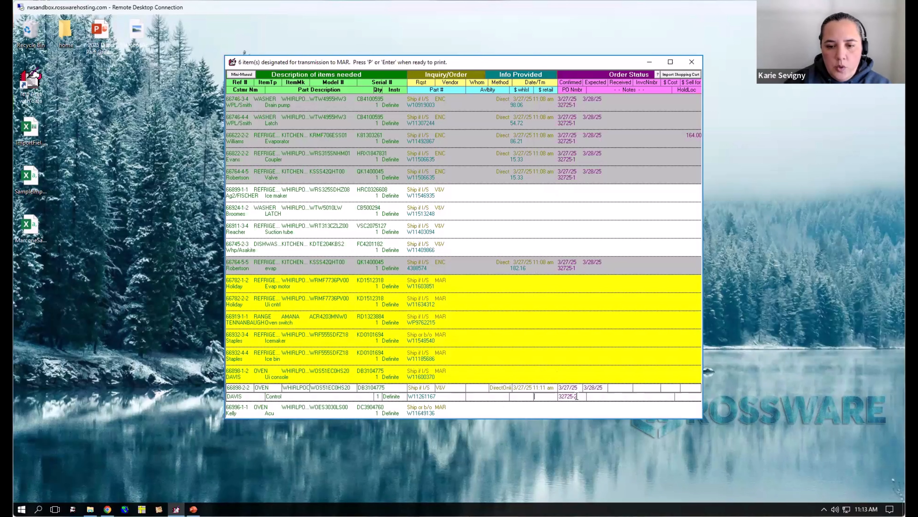
{"action": "key", "text": "Delete"}
{"action": "left_click_drag", "start_coordinate": [605, 387], "coordinate": [490, 380]}
{"action": "key", "text": "Delete"}
{"action": "mouse_move", "coordinate": [555, 388]}
{"action": "left_mouse_down"}
{"action": "mouse_move", "coordinate": [513, 390]}
{"action": "mouse_move", "coordinate": [544, 389]}
{"action": "left_mouse_up"}
{"action": "key", "text": "Delete"}
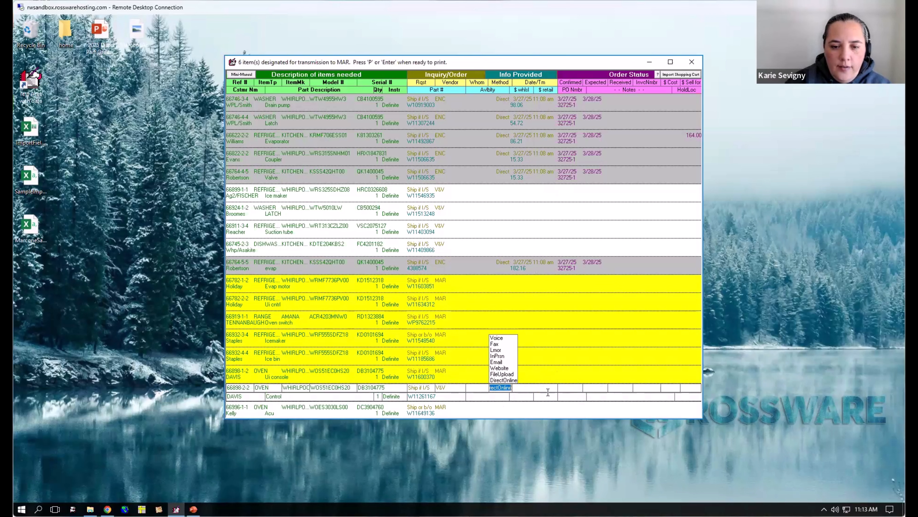
{"action": "key", "text": "Up"}
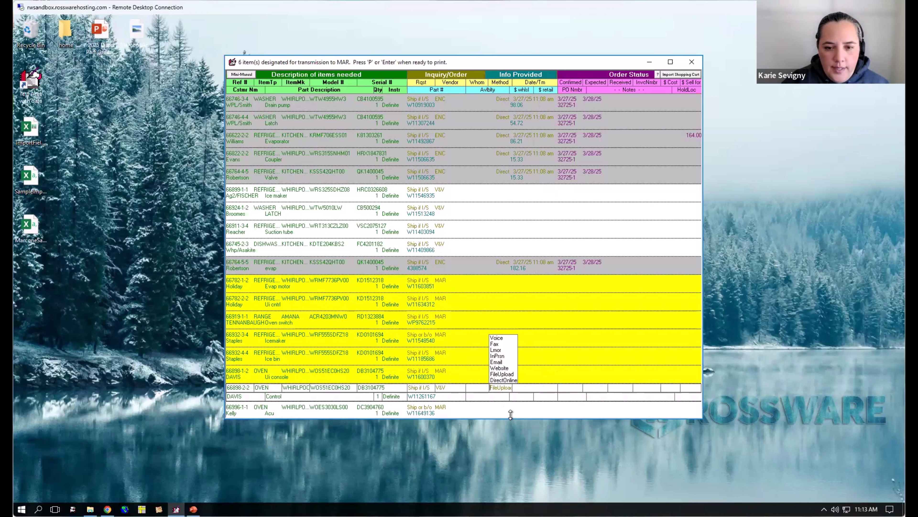
{"action": "left_click", "coordinate": [505, 389]}
{"action": "left_click_drag", "start_coordinate": [491, 389], "coordinate": [572, 397]}
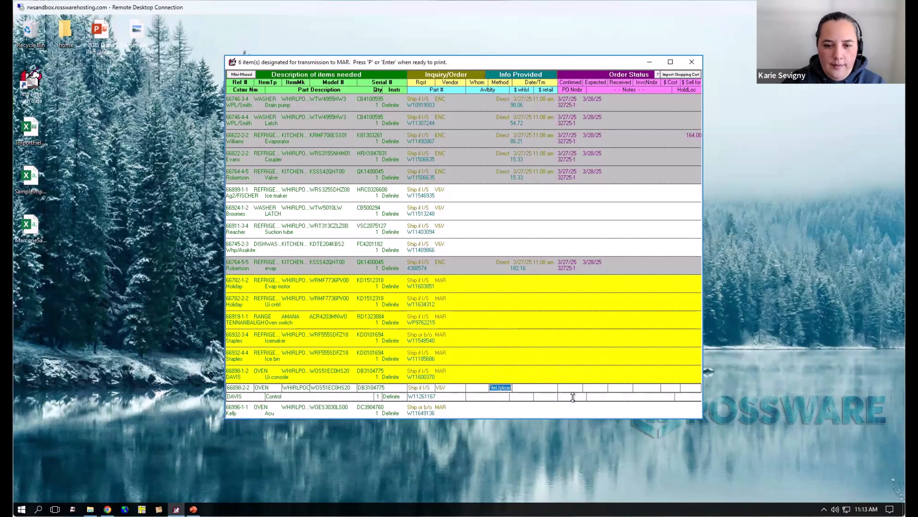
{"action": "key", "text": "Delete"}
{"action": "key", "text": "Escape"}
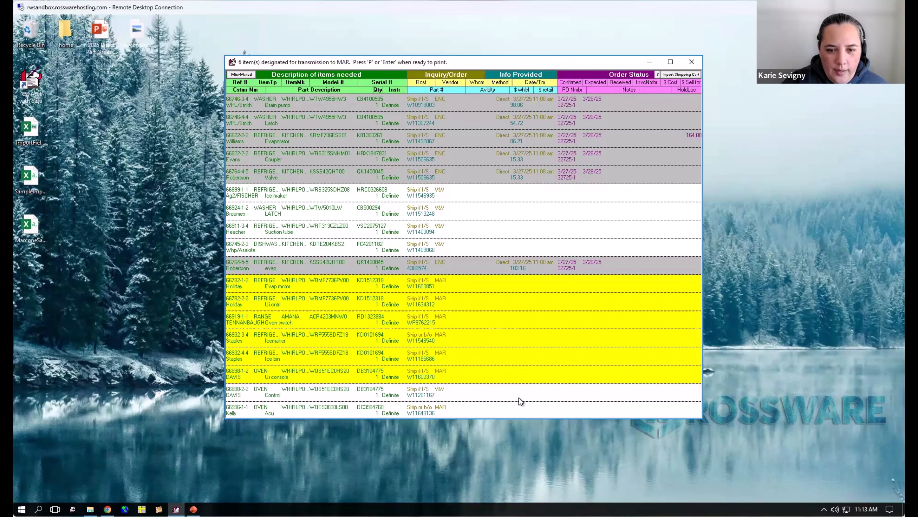
- Add the oven control W11261167, accepting the vendor change to MAR, and the Acu W11649136 to the items marked for transmission
{"action": "right_click", "coordinate": [519, 397]}
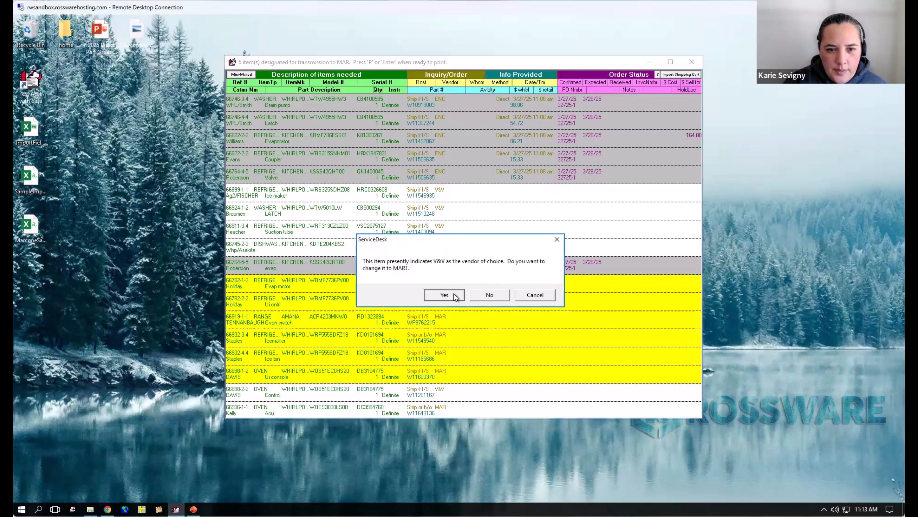
{"action": "left_click", "coordinate": [444, 294]}
{"action": "right_click", "coordinate": [521, 410]}
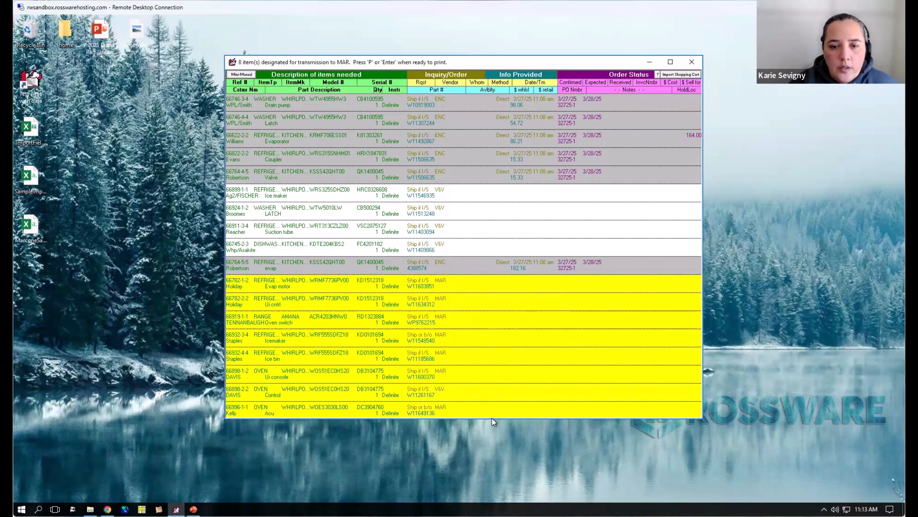
- Transmit the eight marked items as a standard format data file, keeping MAR as the vendor name
{"action": "key", "text": "Return"}
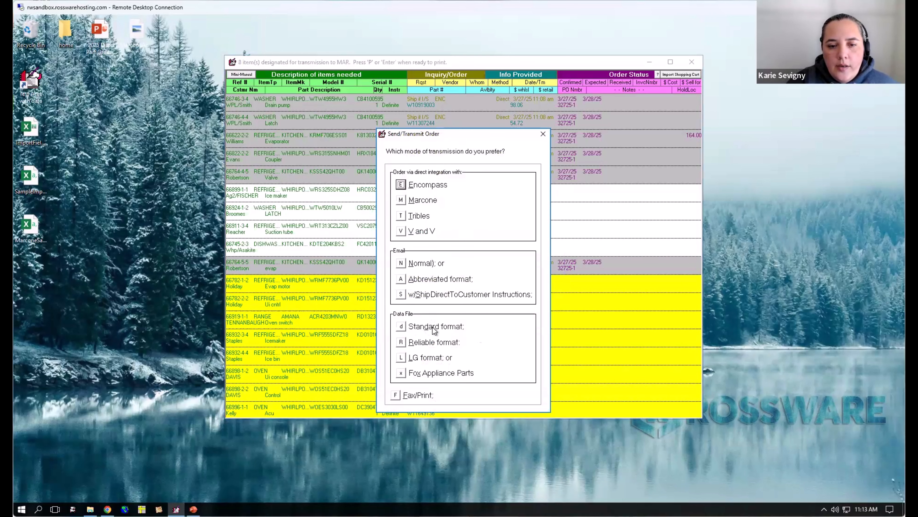
{"action": "left_click", "coordinate": [401, 326]}
{"action": "left_click_drag", "start_coordinate": [437, 159], "coordinate": [468, 168]}
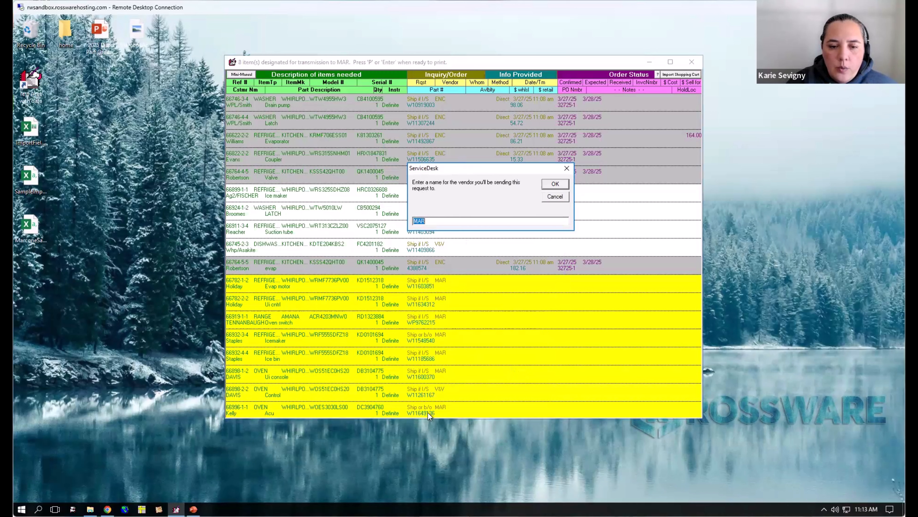
{"action": "left_click", "coordinate": [555, 184]}
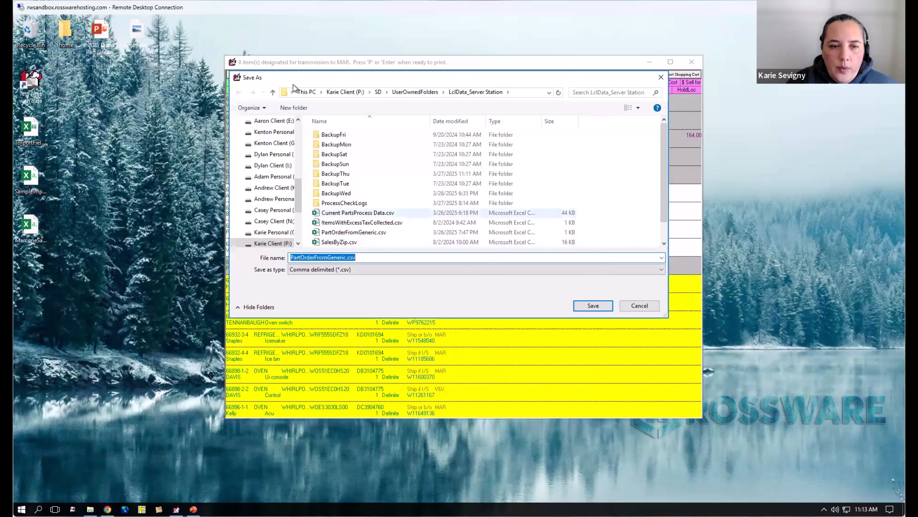
- Save the order file in the Downloads folder under the name OrderForMarcone
{"action": "scroll", "coordinate": [299, 143], "scroll_direction": "up", "scroll_amount": 3}
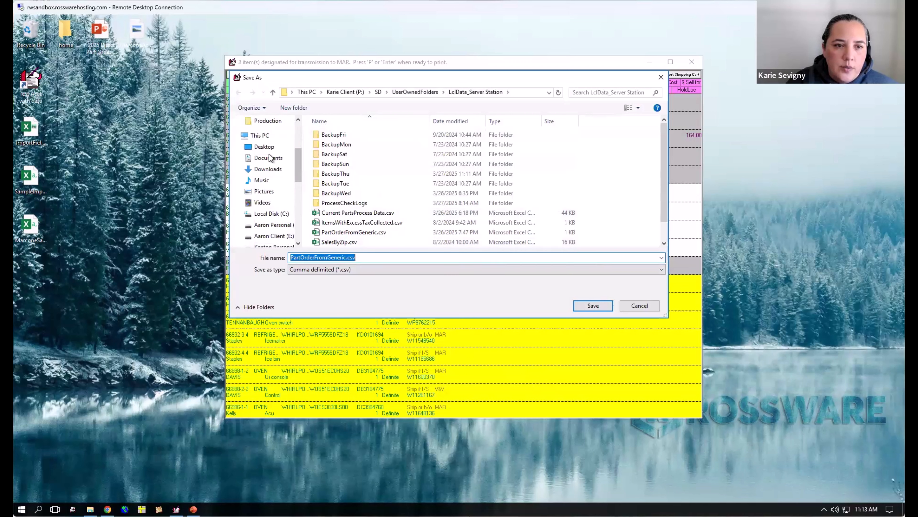
{"action": "left_click", "coordinate": [272, 164]}
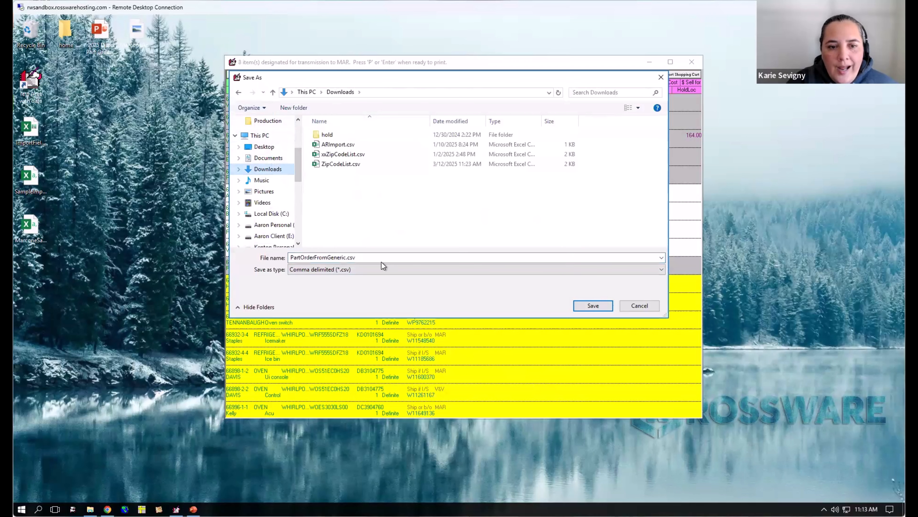
{"action": "left_click", "coordinate": [394, 256]}
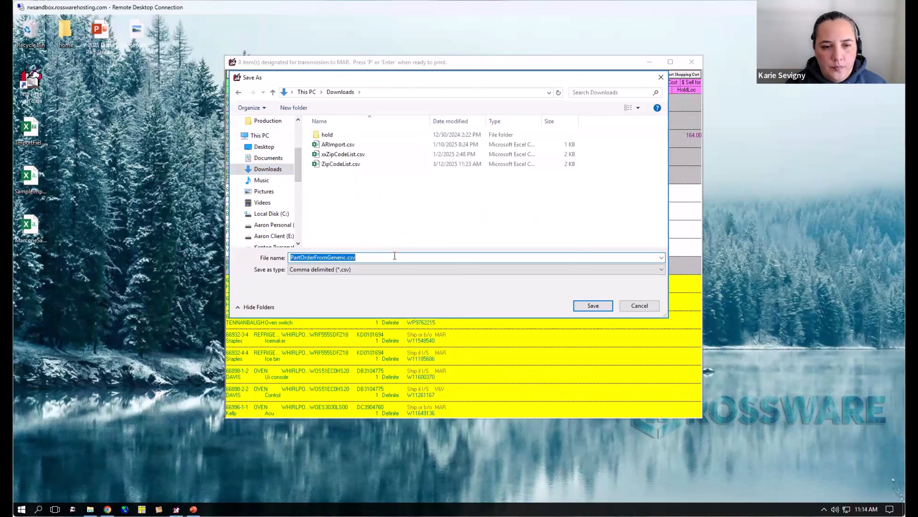
{"action": "type", "text": "OrderFor"}
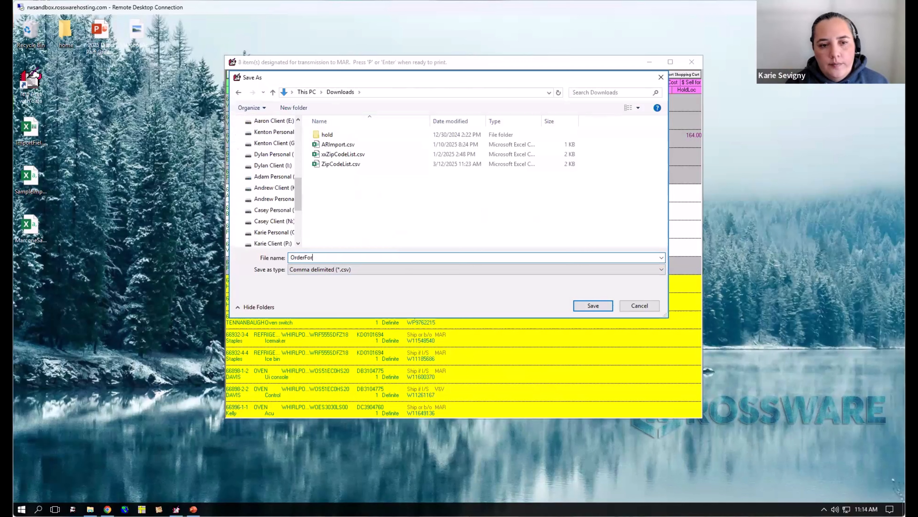
{"action": "type", "text": "Marcone"}
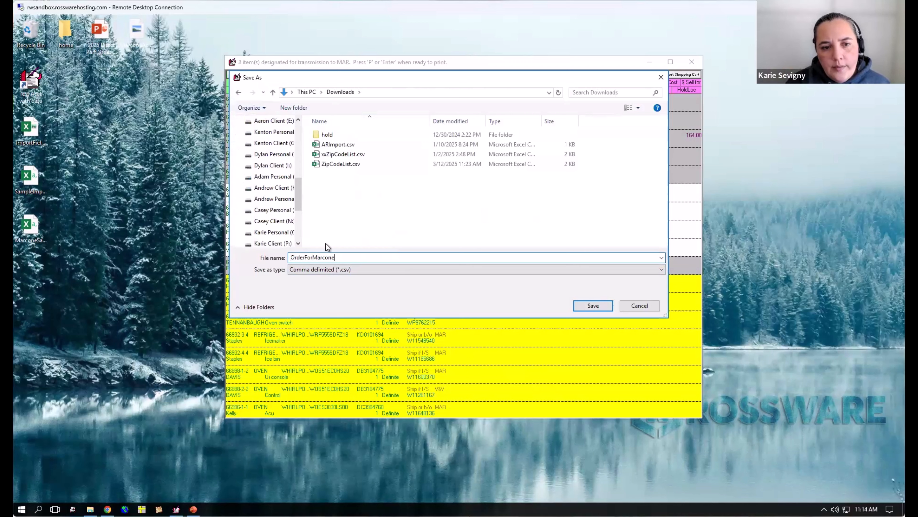
{"action": "left_click", "coordinate": [594, 306]}
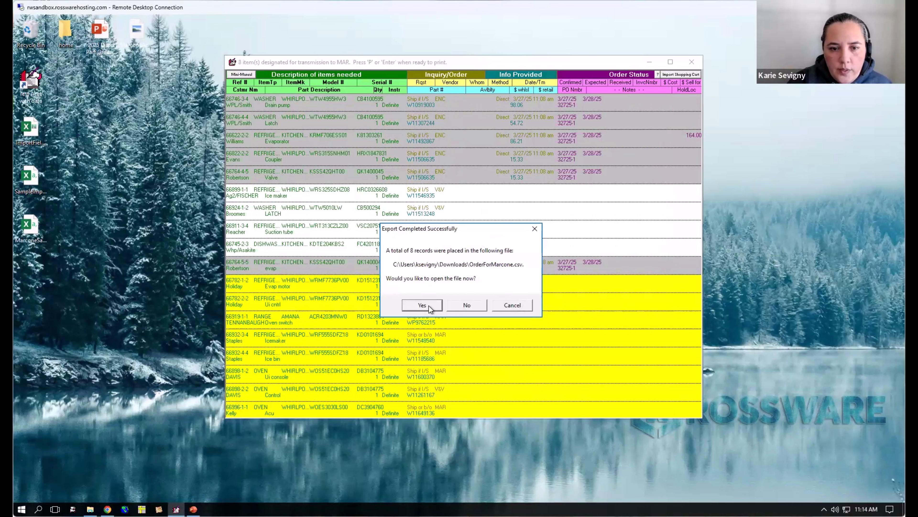
- Open the exported OrderForMarcone.csv file and fit columns A through E to their contents
{"action": "left_click", "coordinate": [421, 305]}
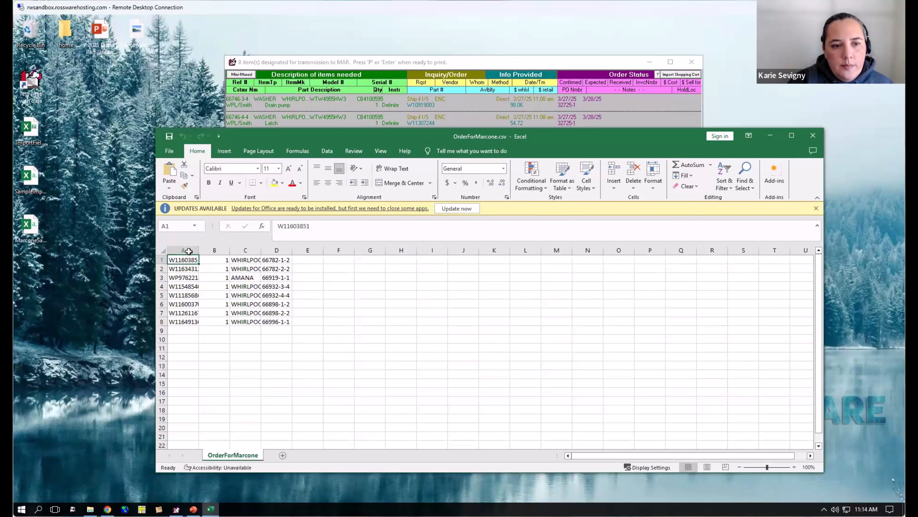
{"action": "left_click_drag", "start_coordinate": [188, 249], "coordinate": [317, 258]}
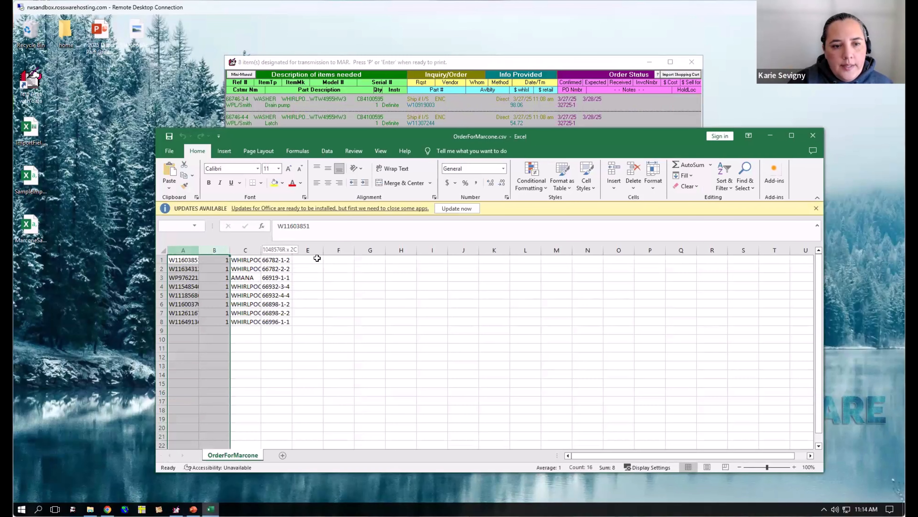
{"action": "double_click", "coordinate": [198, 249]}
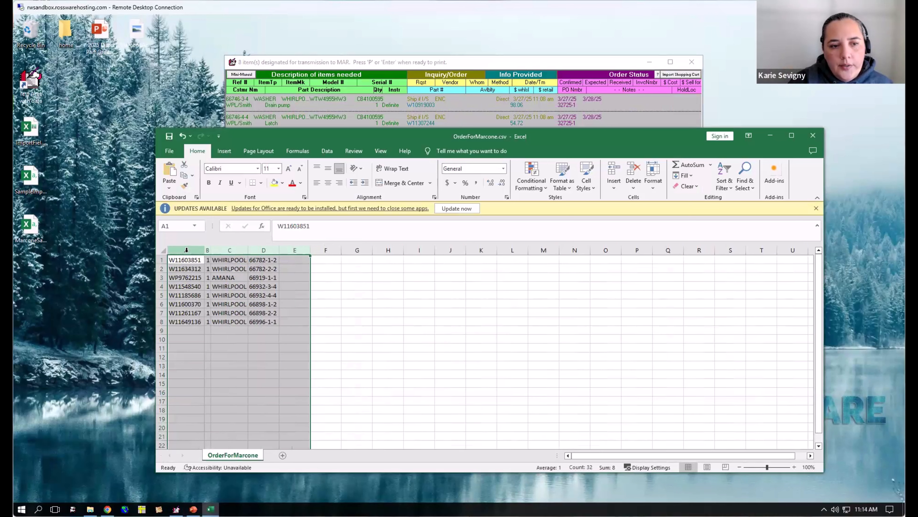
- Examine the part number, quantity, make and reference columns of the exported order, checking the individual references down to row 8
{"action": "left_click", "coordinate": [186, 250]}
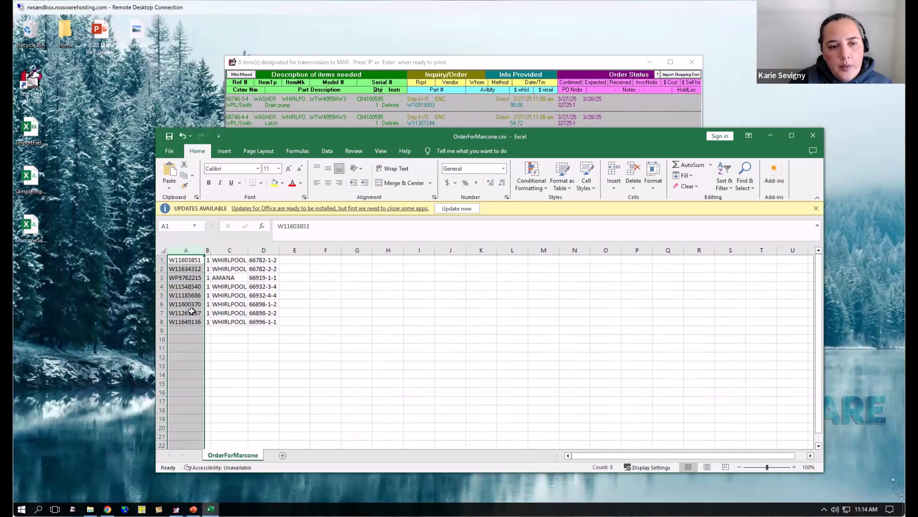
{"action": "left_click", "coordinate": [207, 250]}
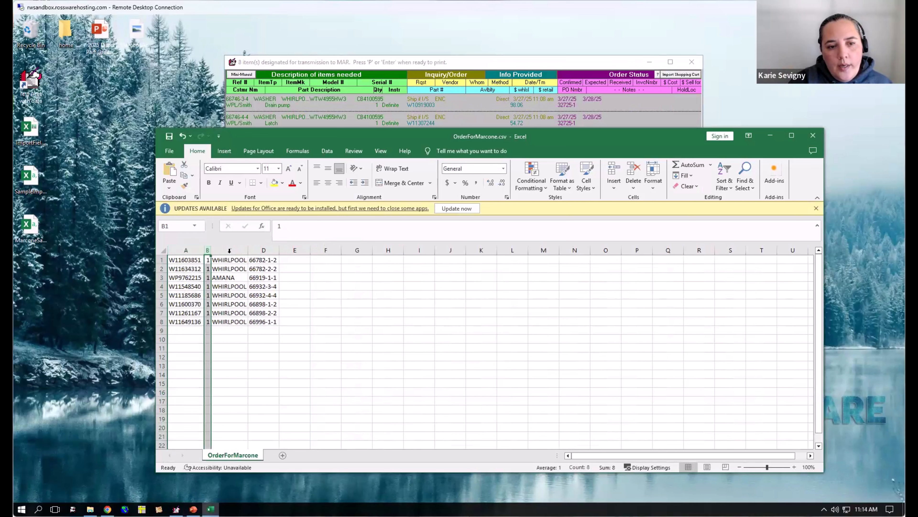
{"action": "left_click", "coordinate": [229, 250]}
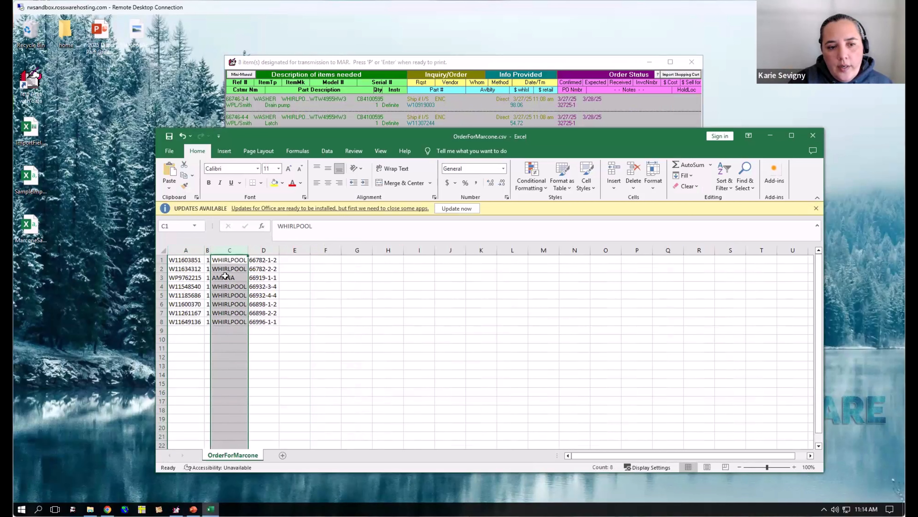
{"action": "left_click", "coordinate": [263, 250]}
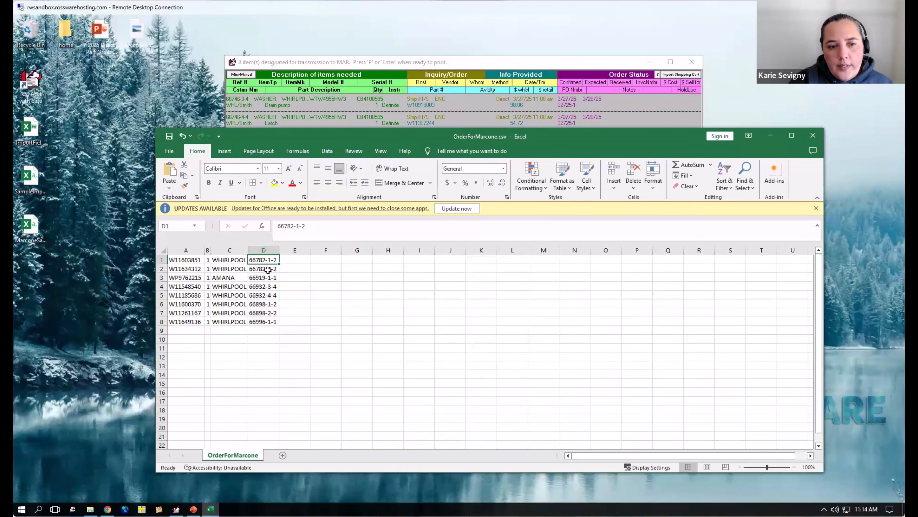
{"action": "left_click", "coordinate": [267, 268]}
{"action": "left_click", "coordinate": [268, 278]}
{"action": "left_click", "coordinate": [267, 287]}
{"action": "left_click", "coordinate": [269, 296]}
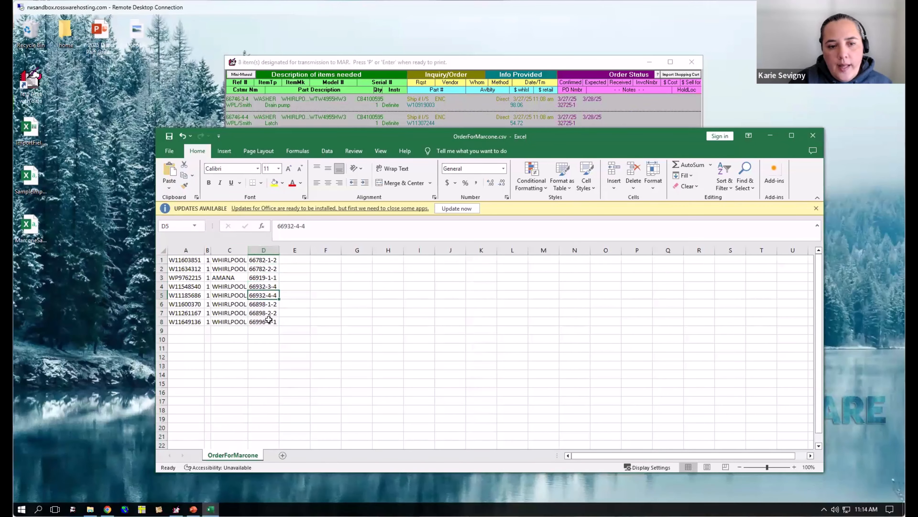
{"action": "left_click", "coordinate": [269, 305]}
{"action": "left_click", "coordinate": [268, 321]}
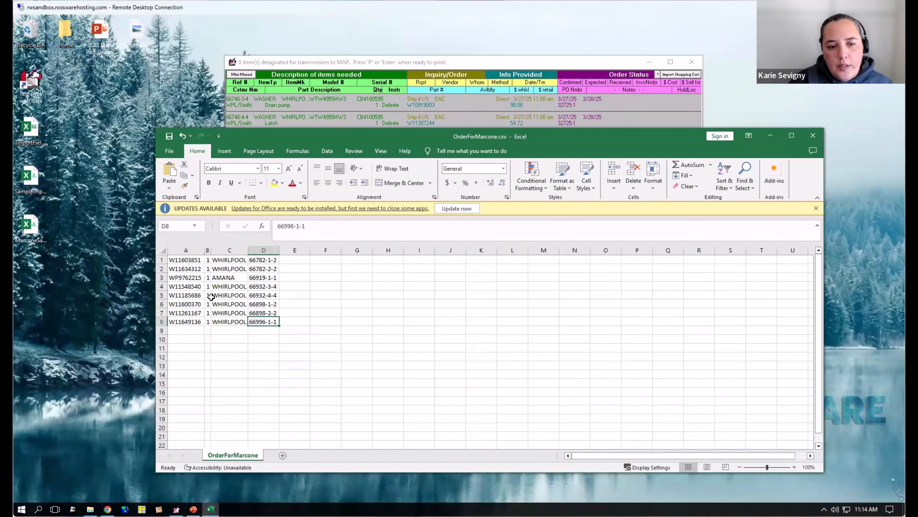
- Close the exported spreadsheet and decline both printing an order sheet and recording the transmission of the request
{"action": "left_click", "coordinate": [813, 135]}
{"action": "left_click", "coordinate": [483, 276]}
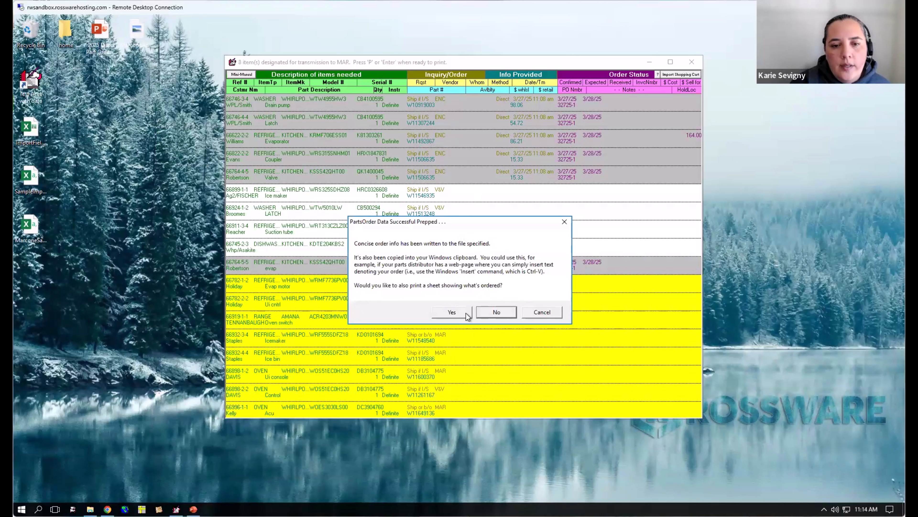
{"action": "left_click", "coordinate": [497, 312]}
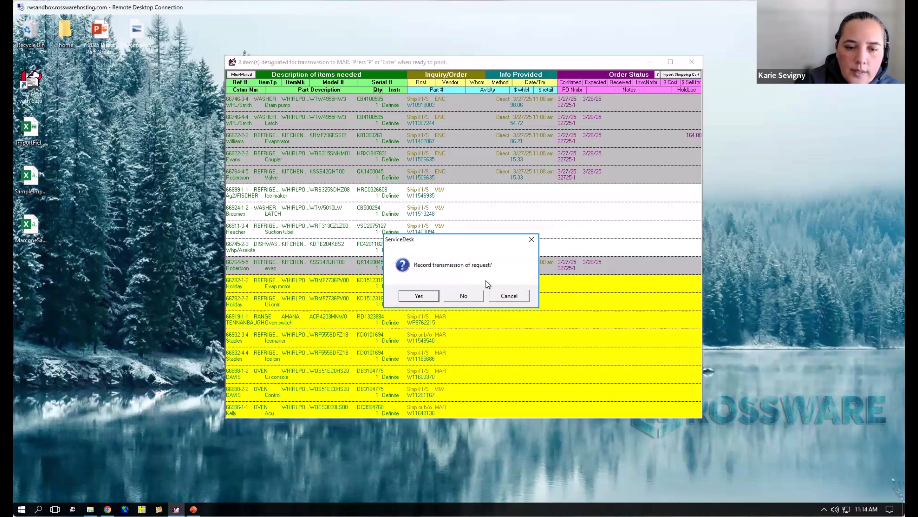
{"action": "left_click", "coordinate": [472, 297]}
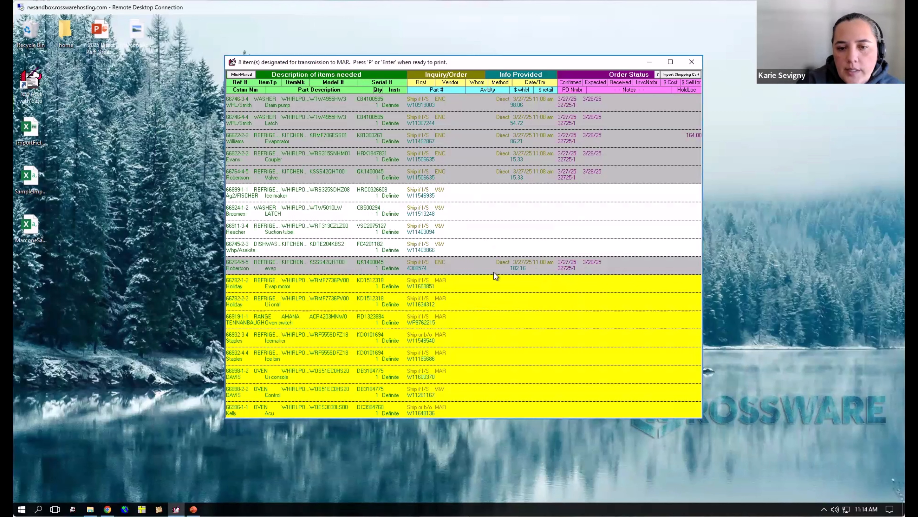
- View the available Method options for the evap item 4388574 and leave the row without changing it
{"action": "left_click", "coordinate": [497, 260]}
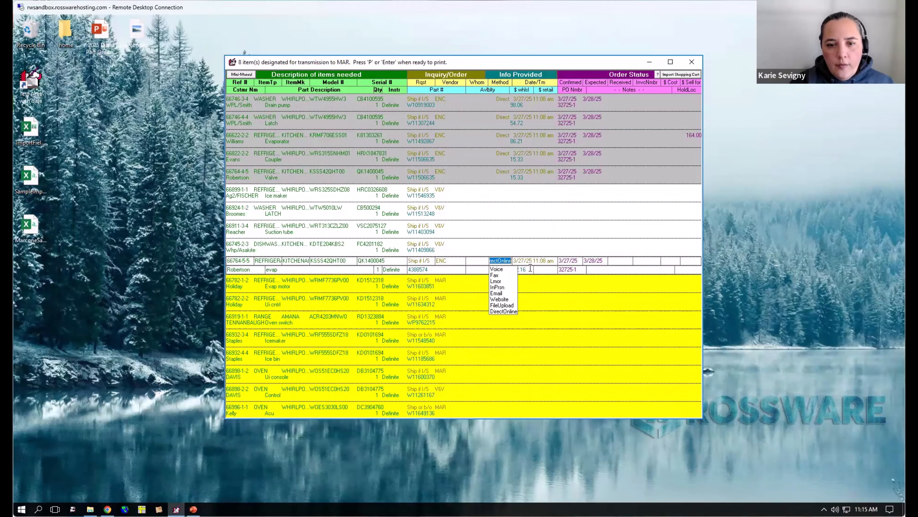
{"action": "key", "text": "Escape"}
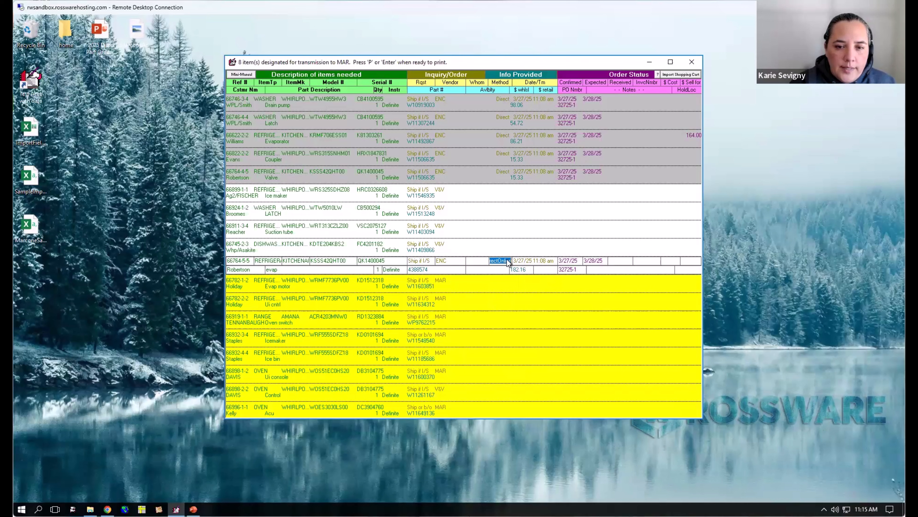
{"action": "key", "text": "Return"}
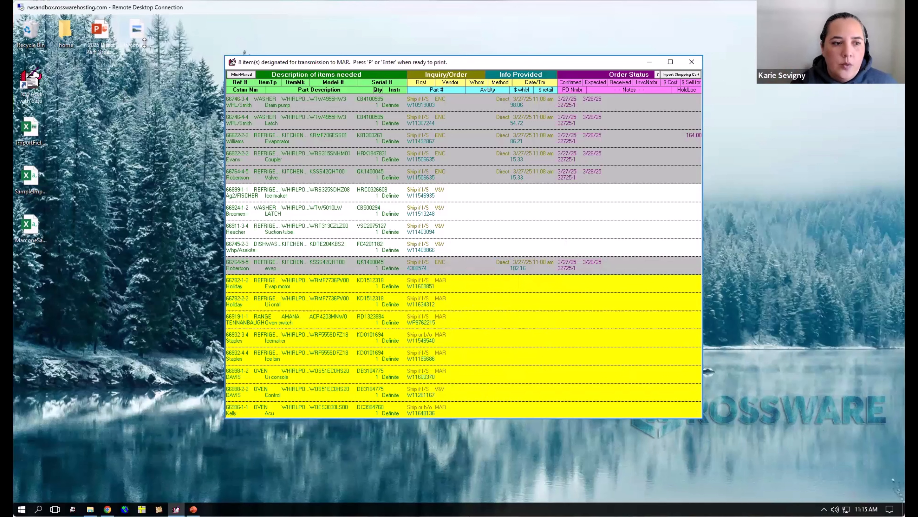
{"action": "left_click_drag", "start_coordinate": [136, 30], "coordinate": [136, 83]}
{"action": "double_click", "coordinate": [136, 84]}
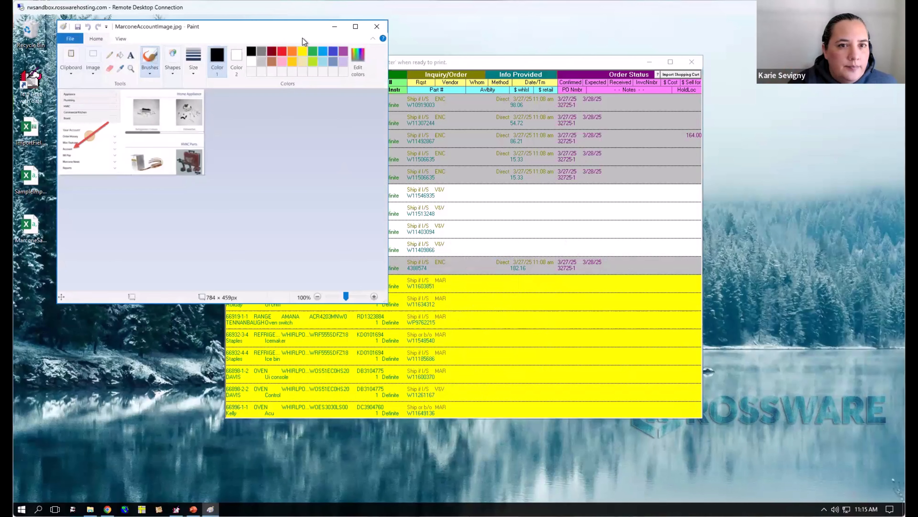
{"action": "left_click", "coordinate": [376, 26]}
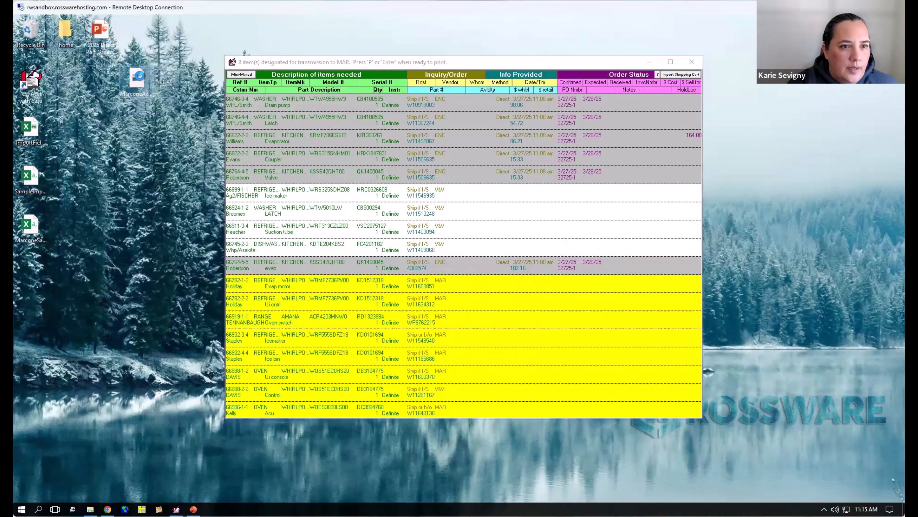
- View MarconeAccountImage.jpg in Windows Photo Viewer, looking at the Account entry under Your Account, and close the image
{"action": "right_click", "coordinate": [139, 76]}
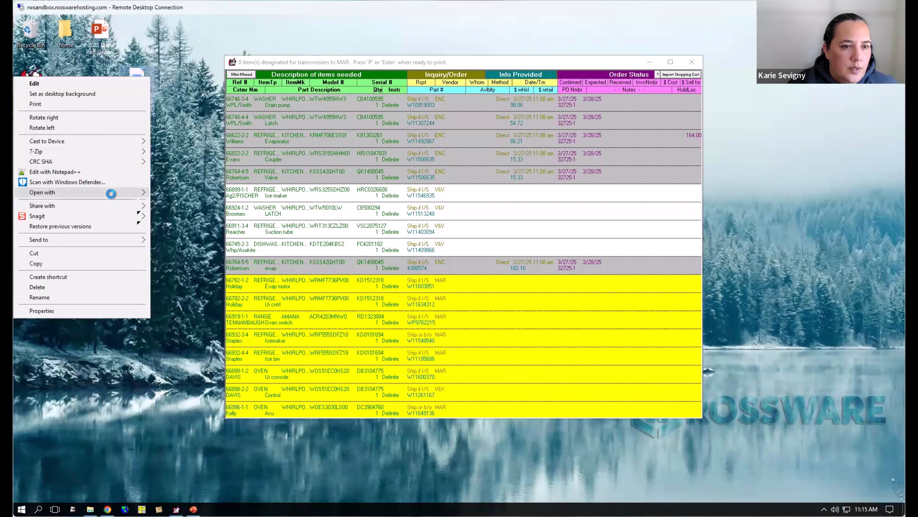
{"action": "mouse_move", "coordinate": [111, 194]}
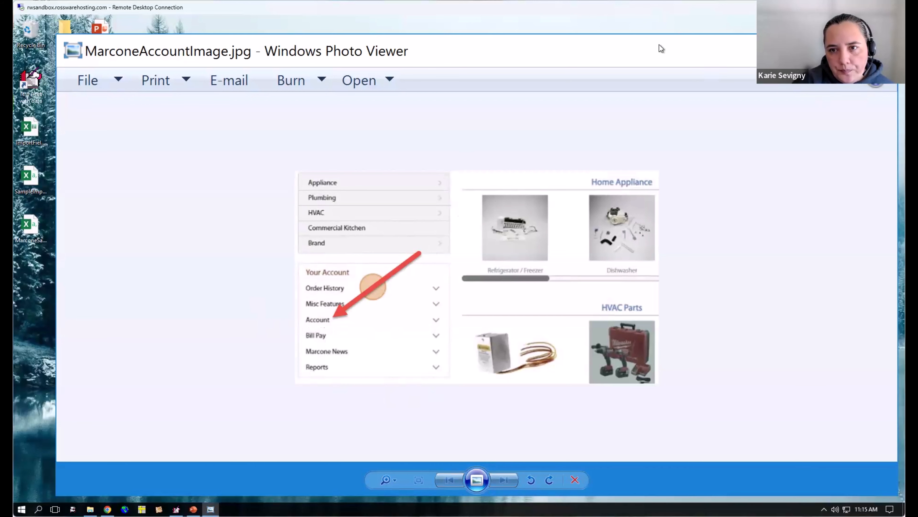
{"action": "left_click_drag", "start_coordinate": [667, 59], "coordinate": [526, 87]}
{"action": "left_click", "coordinate": [717, 83]}
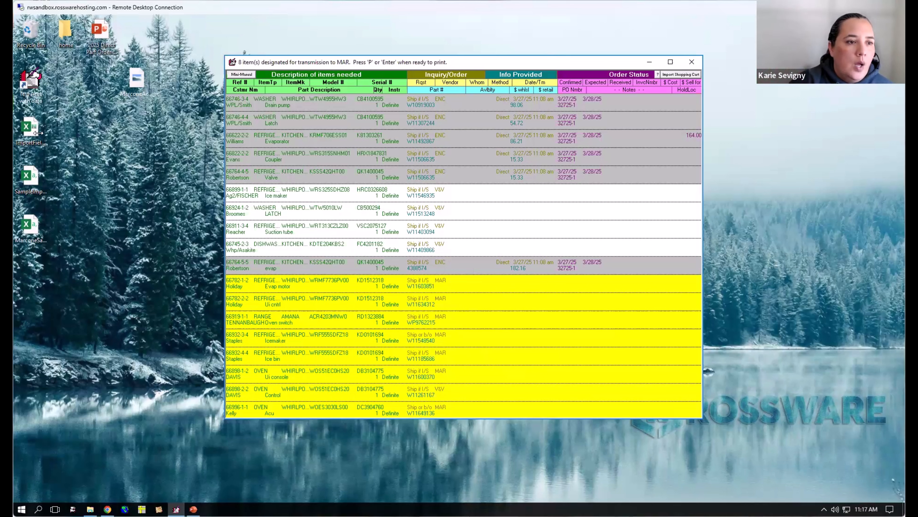
- Open the sample file MarconeSampleCartFile.csv from the desktop and fit its columns to their contents
{"action": "double_click", "coordinate": [31, 228]}
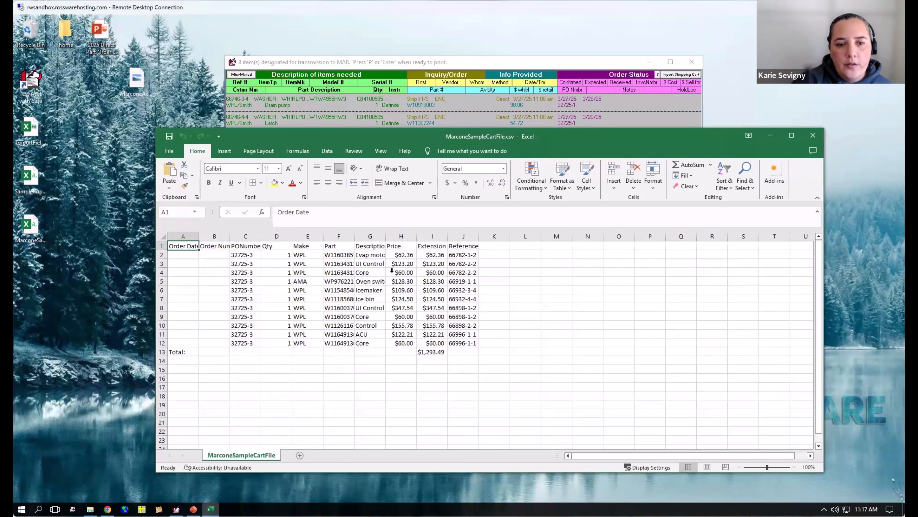
{"action": "left_click_drag", "start_coordinate": [181, 250], "coordinate": [477, 252]}
{"action": "double_click", "coordinate": [477, 251]}
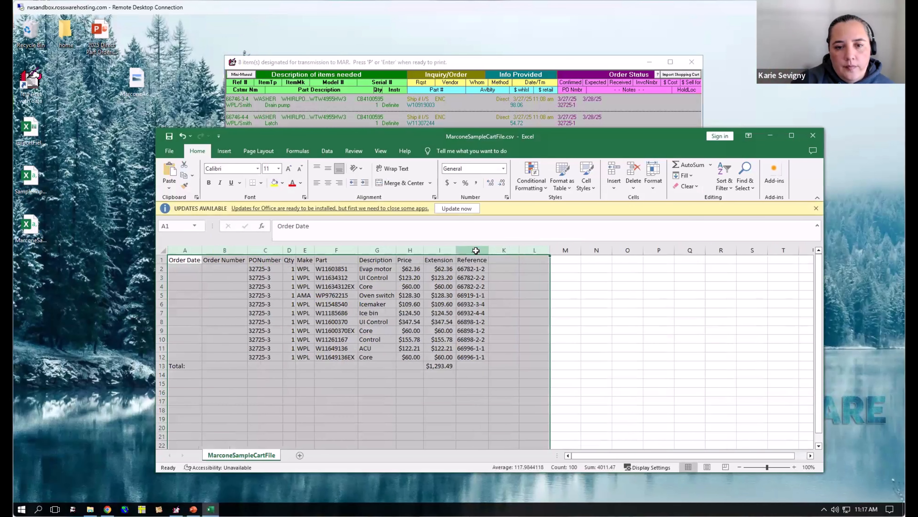
- Examine the Order Date, Order Number and PONumber columns for rows 2 to 12 of the sample cart file
{"action": "left_click", "coordinate": [192, 266]}
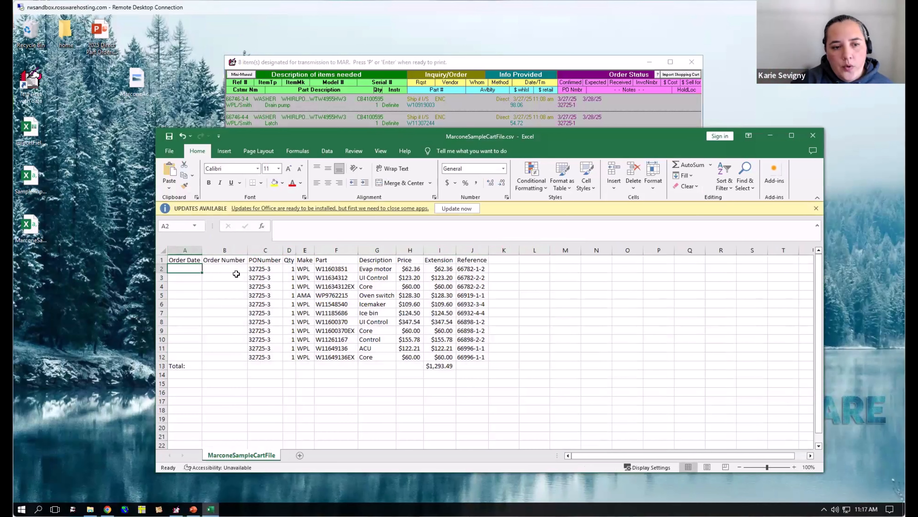
{"action": "left_click_drag", "start_coordinate": [236, 274], "coordinate": [233, 357]}
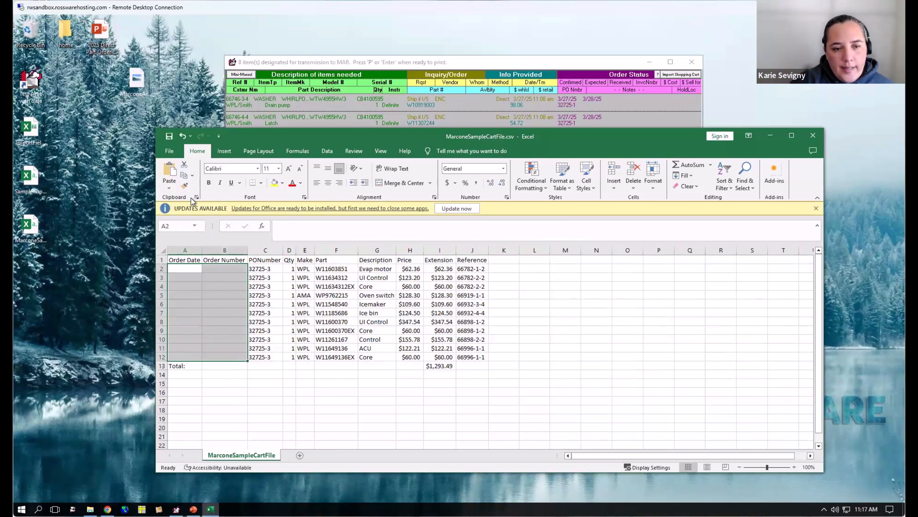
{"action": "left_click", "coordinate": [318, 331]}
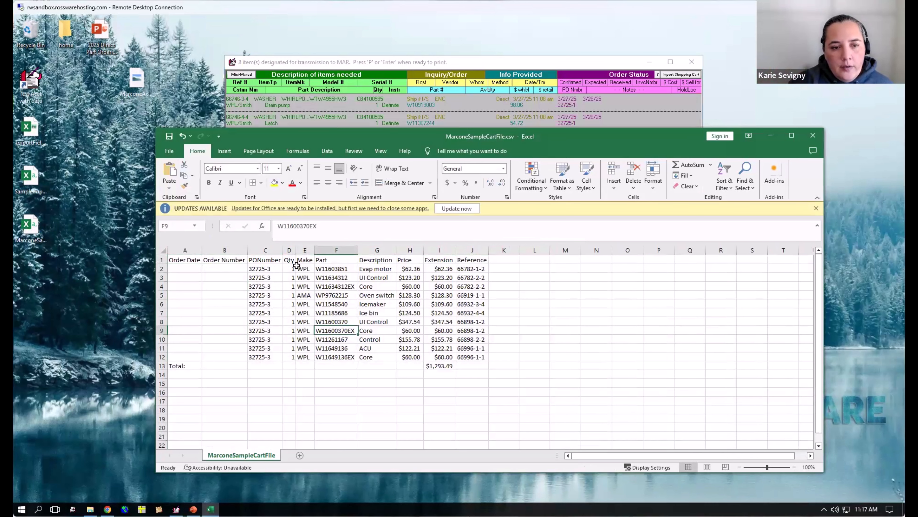
{"action": "left_click", "coordinate": [271, 269]}
{"action": "left_click_drag", "start_coordinate": [273, 346], "coordinate": [276, 357]}
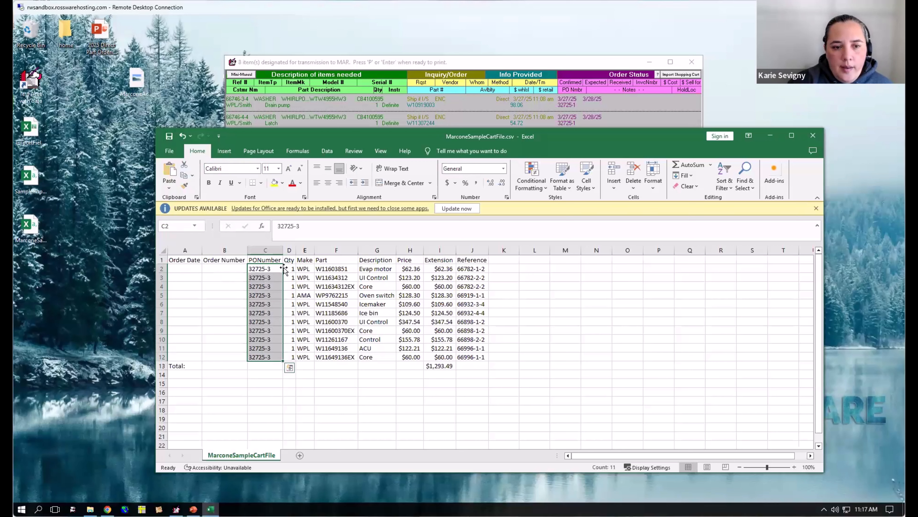
- Examine the Qty, Make, Part, Price, Extension and Reference columns of the sample cart file's rows
{"action": "left_click_drag", "start_coordinate": [289, 268], "coordinate": [282, 322]}
{"action": "left_click", "coordinate": [306, 275]}
{"action": "left_click_drag", "start_coordinate": [306, 267], "coordinate": [307, 358]}
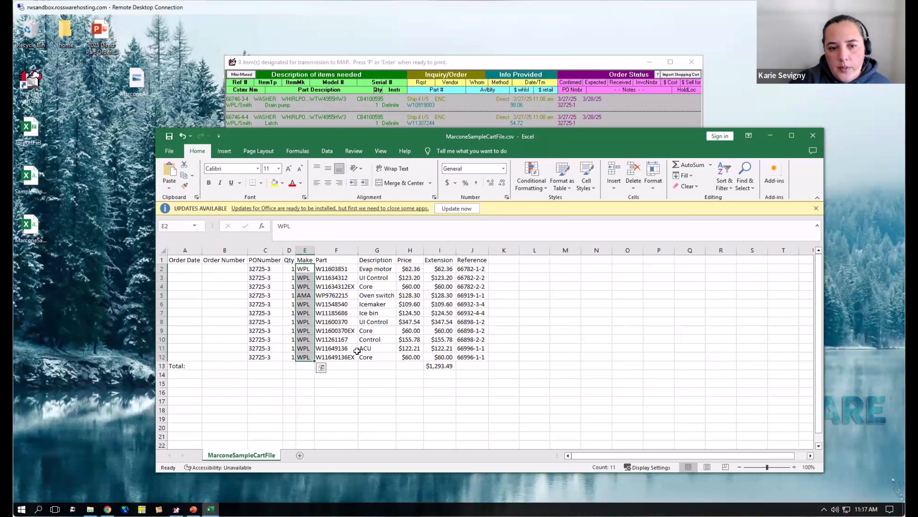
{"action": "left_click_drag", "start_coordinate": [339, 269], "coordinate": [339, 357]}
{"action": "left_click", "coordinate": [419, 270]}
{"action": "left_click_drag", "start_coordinate": [419, 270], "coordinate": [441, 358]}
{"action": "left_click_drag", "start_coordinate": [478, 268], "coordinate": [481, 349]}
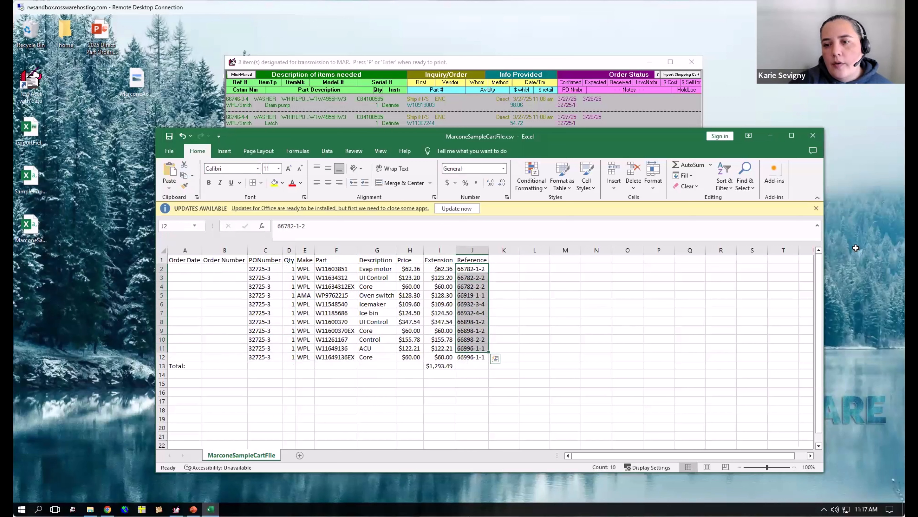
- Close MarconeSampleCartFile.csv without saving the changes
{"action": "left_click", "coordinate": [813, 135]}
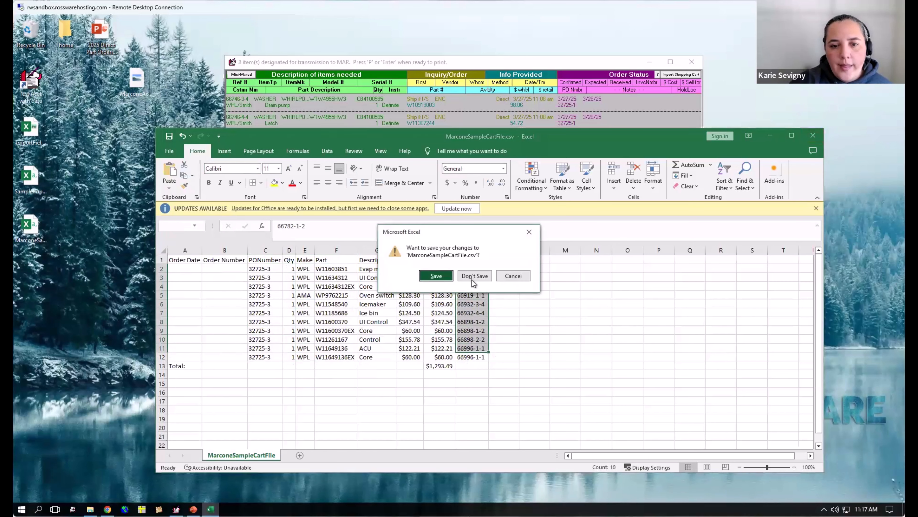
{"action": "key", "text": "Tab"}
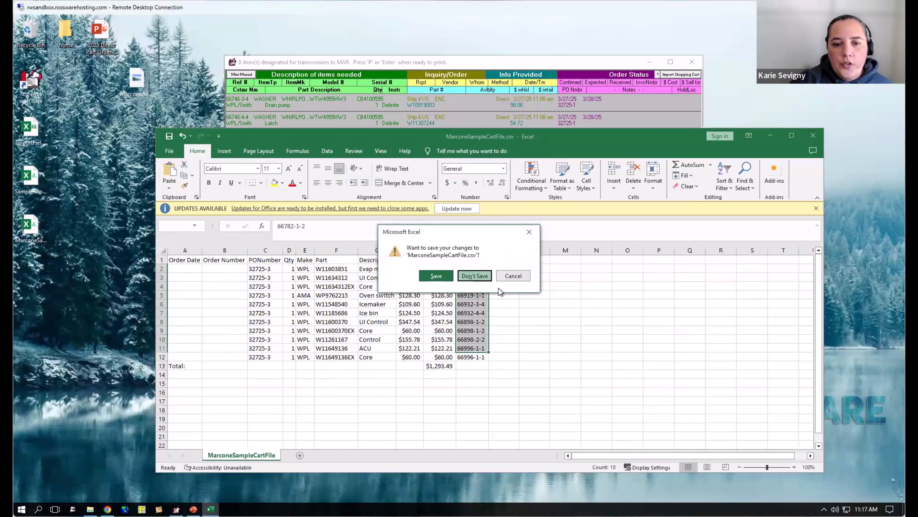
{"action": "key", "text": "Return"}
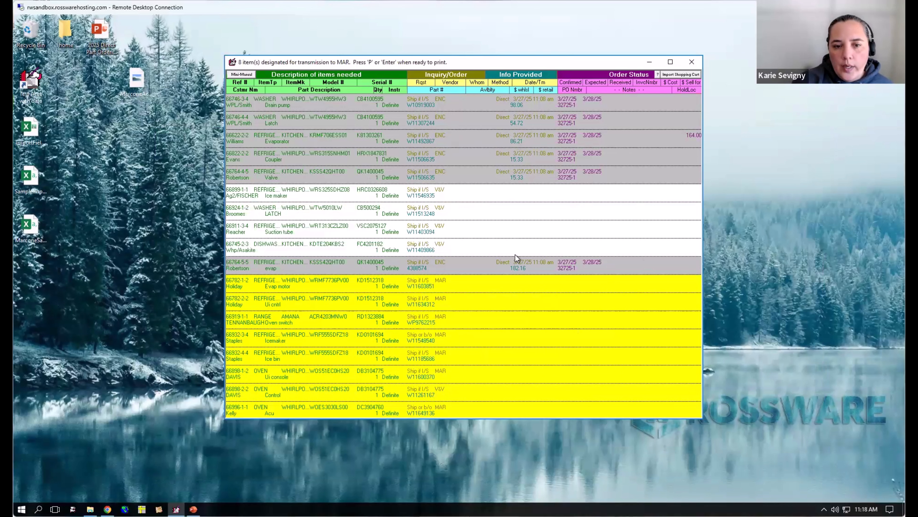
- Import the shopping cart from the Comma Delimited file MarconeSampleCartFile.csv on the desktop, giving MAR as the vendor
{"action": "left_click", "coordinate": [682, 75]}
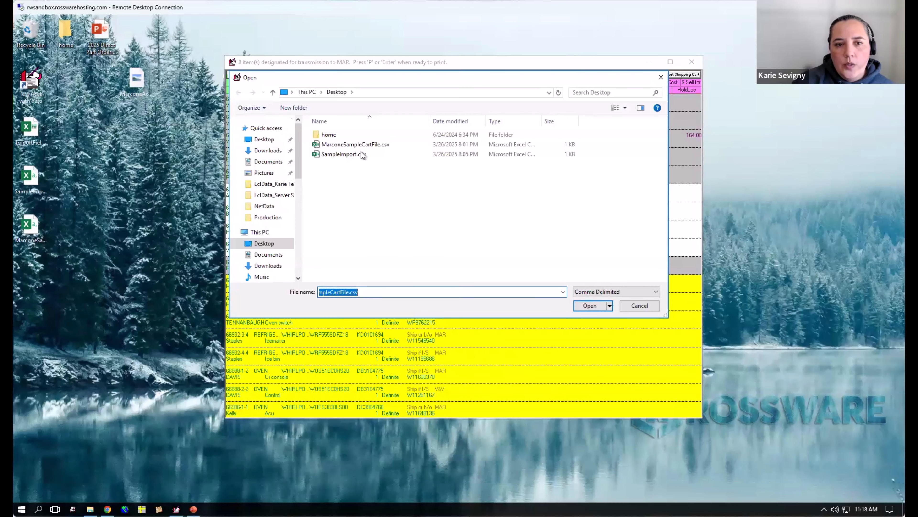
{"action": "left_click", "coordinate": [616, 292]}
{"action": "left_click", "coordinate": [614, 301]}
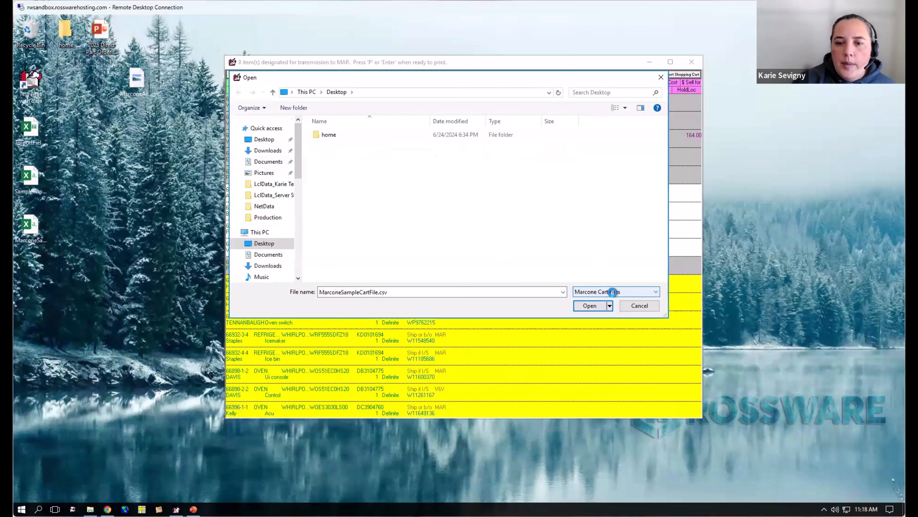
{"action": "left_click", "coordinate": [612, 292]}
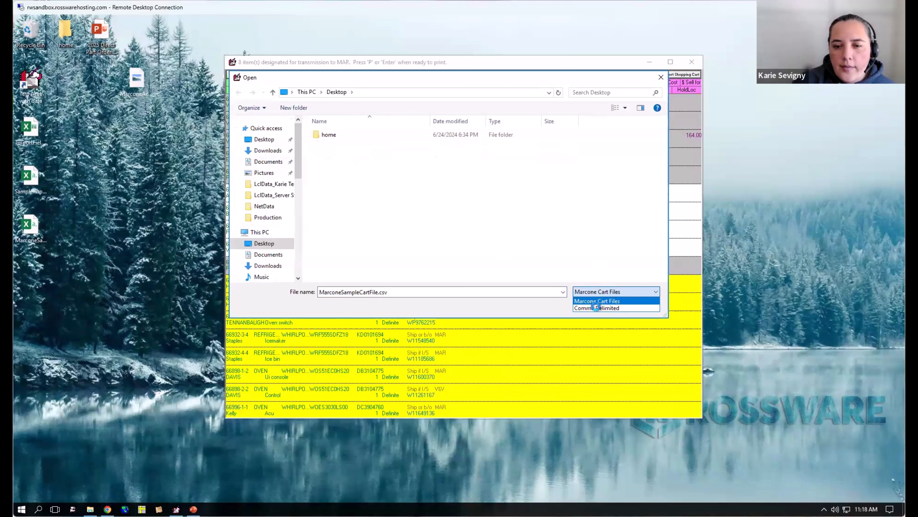
{"action": "left_click", "coordinate": [599, 308]}
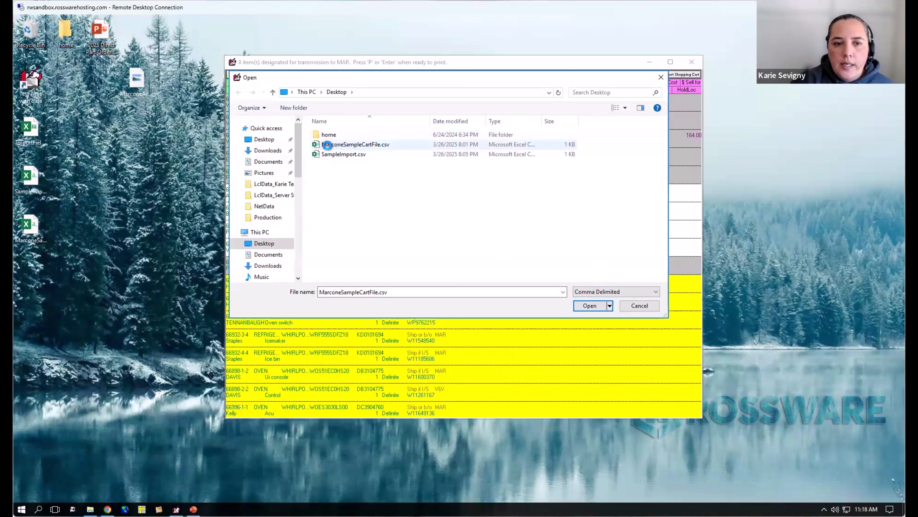
{"action": "left_click", "coordinate": [376, 146]}
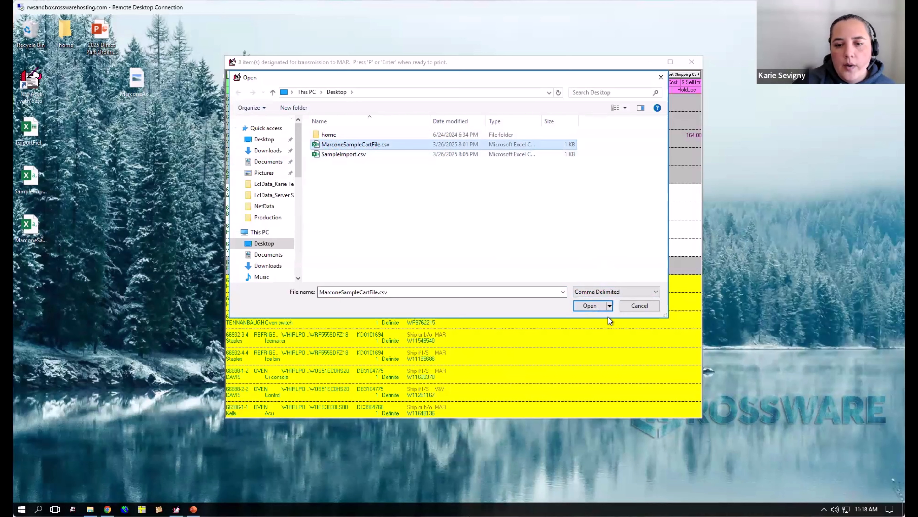
{"action": "left_click", "coordinate": [597, 306]}
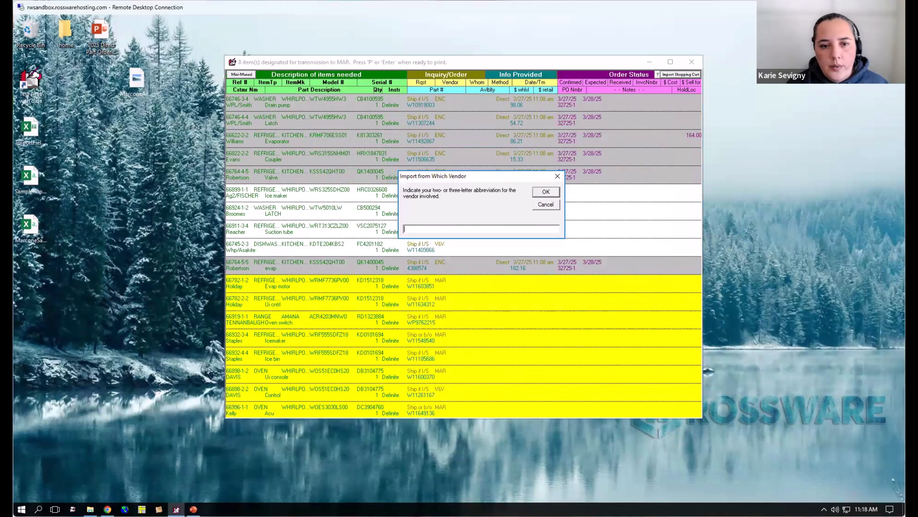
{"action": "type", "text": "MAR"}
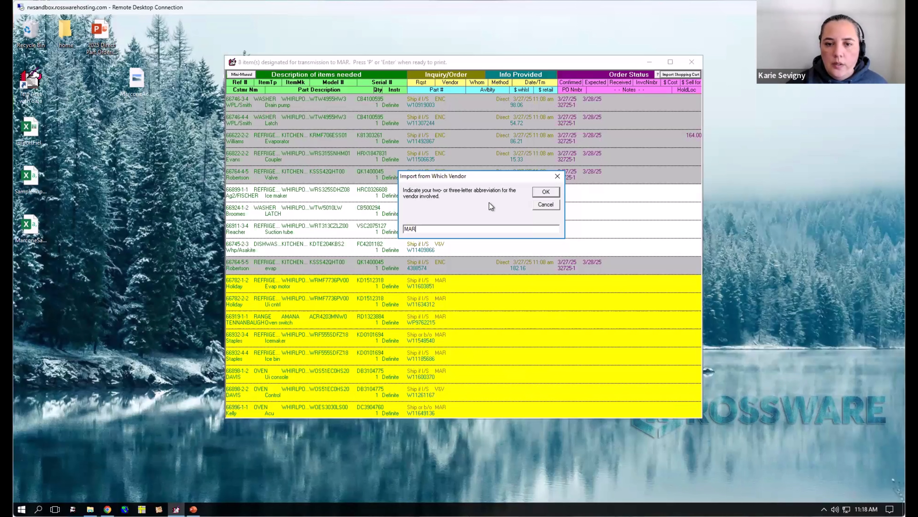
{"action": "left_click", "coordinate": [546, 192]}
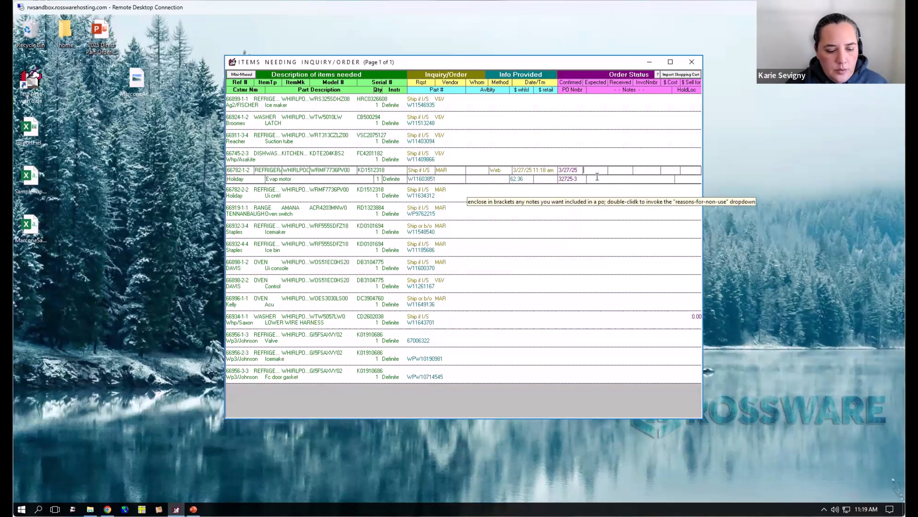
- Set the expected date to 3/31/25 for the evap motor W11603851 and the UI control W11634312
{"action": "type", "text": "25"}
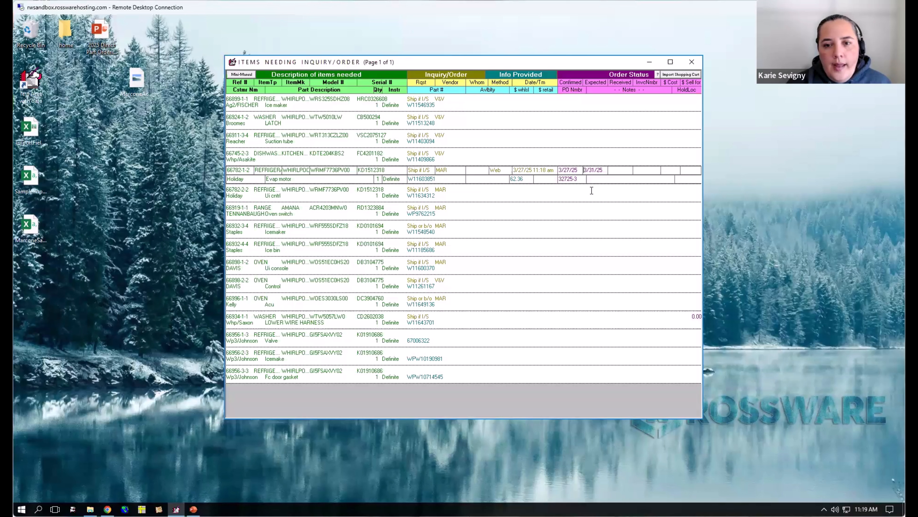
{"action": "left_click", "coordinate": [591, 190]}
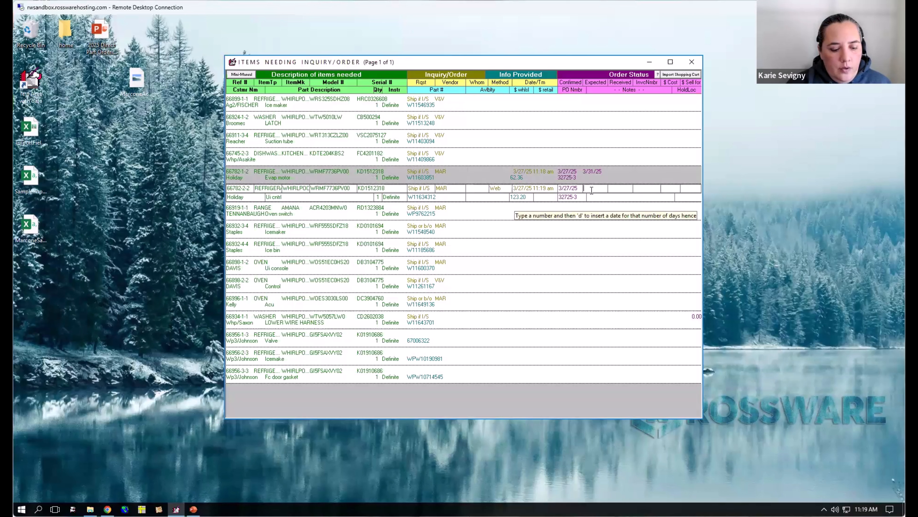
{"action": "type", "text": "2"}
{"action": "key", "text": "Return"}
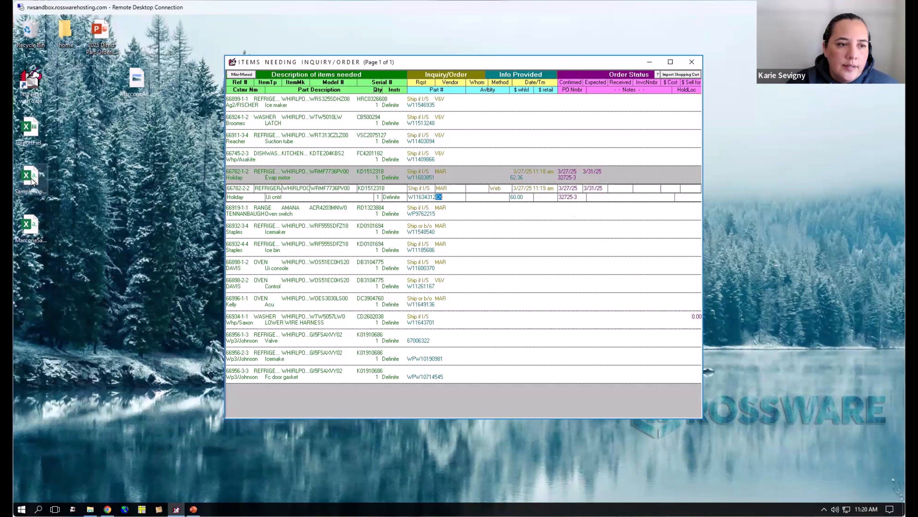
- Reopen MarconeSampleCartFile.csv, compare the UI Control line with its Core line in rows 3 and 4, and close the file
{"action": "double_click", "coordinate": [31, 227]}
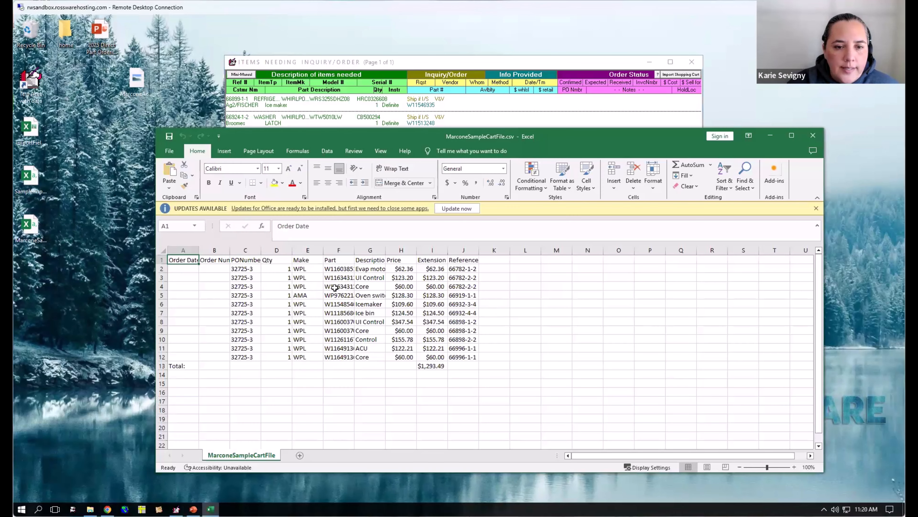
{"action": "left_click_drag", "start_coordinate": [313, 280], "coordinate": [387, 281]}
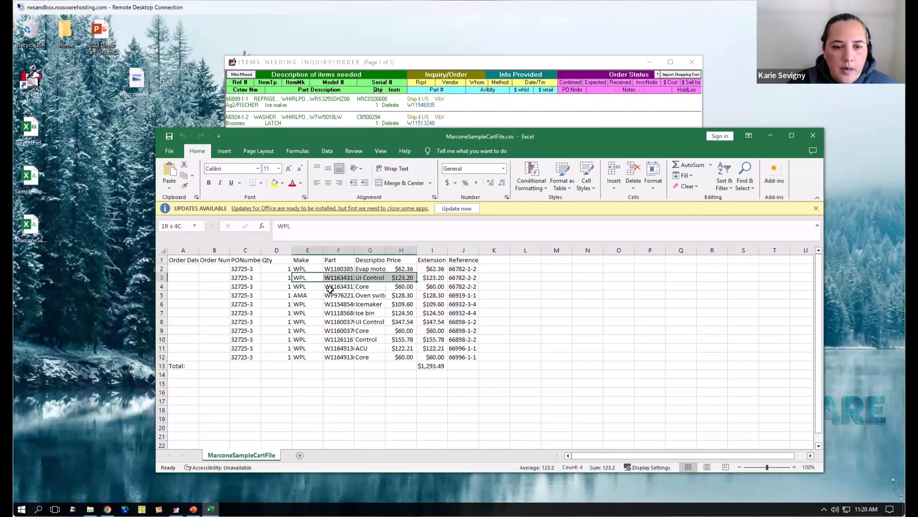
{"action": "left_click_drag", "start_coordinate": [325, 286], "coordinate": [415, 287]}
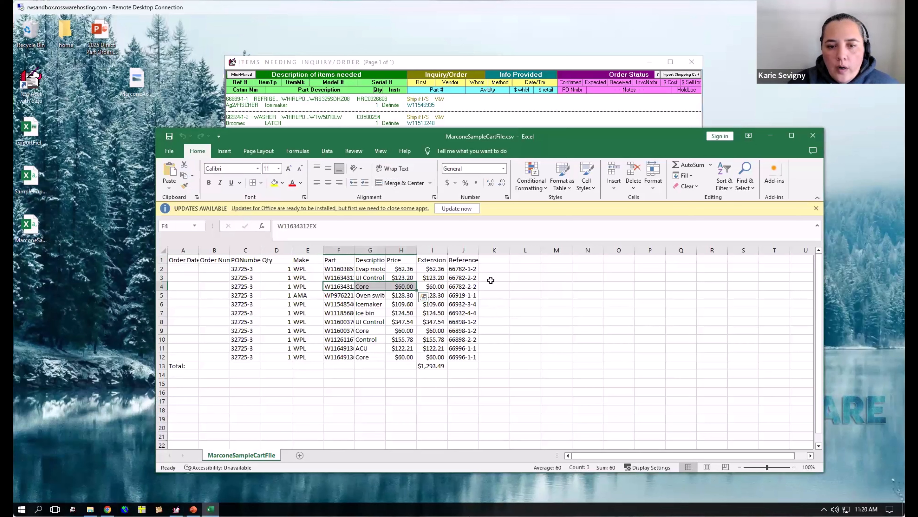
{"action": "left_click", "coordinate": [813, 135]}
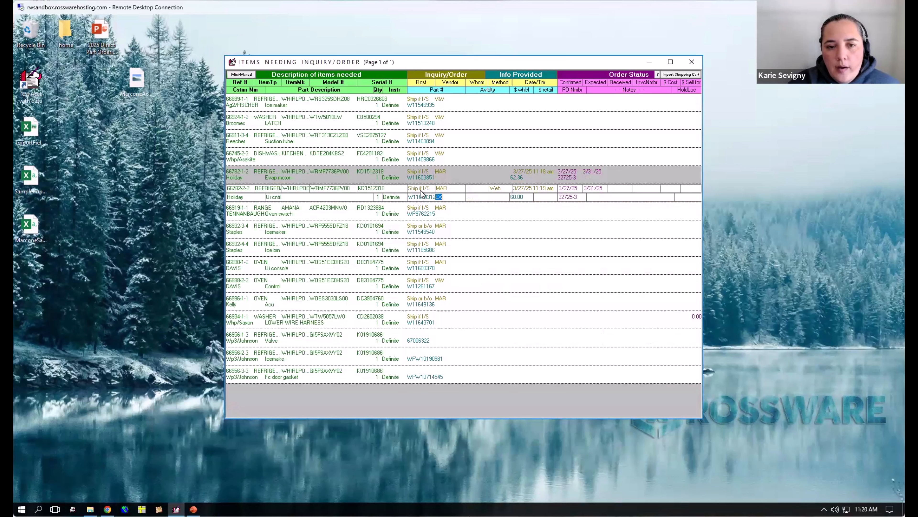
- Pass over the core line W11634312EX and add a CORE RETURN daughter-band for MAR to the UI control W11634312
{"action": "left_click", "coordinate": [512, 219]}
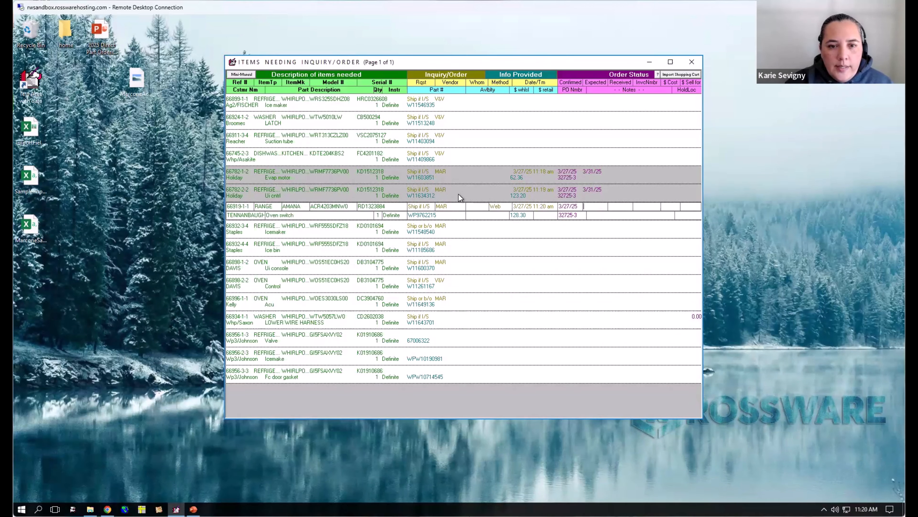
{"action": "right_click", "coordinate": [484, 194]}
{"action": "left_click", "coordinate": [505, 296]}
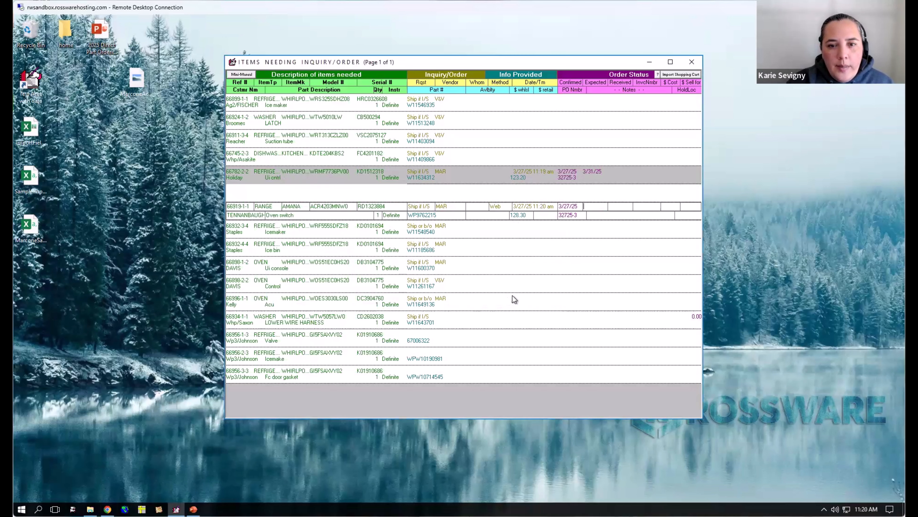
{"action": "left_click", "coordinate": [435, 195]}
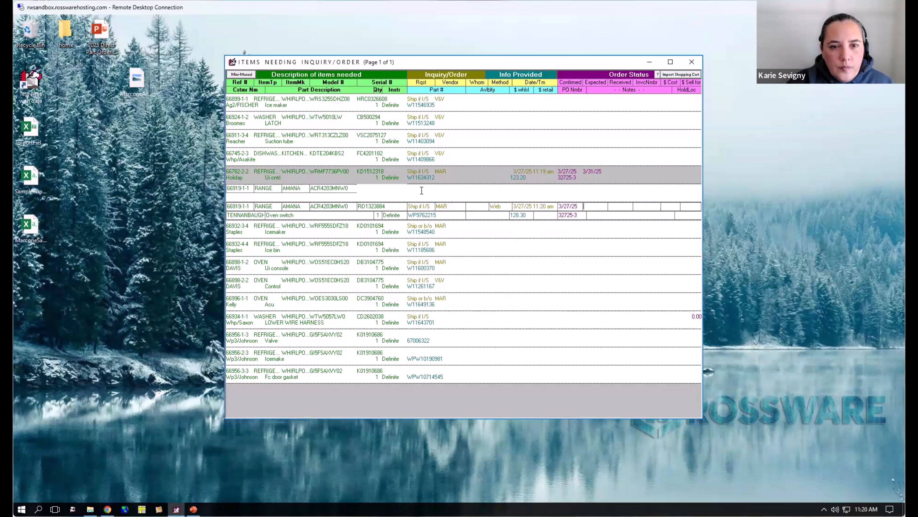
{"action": "left_click", "coordinate": [415, 227]}
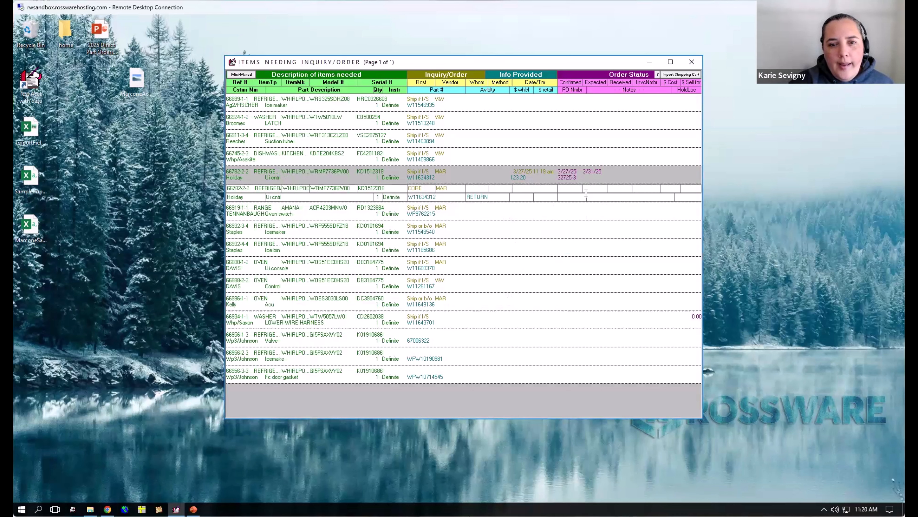
{"action": "key", "text": "Return"}
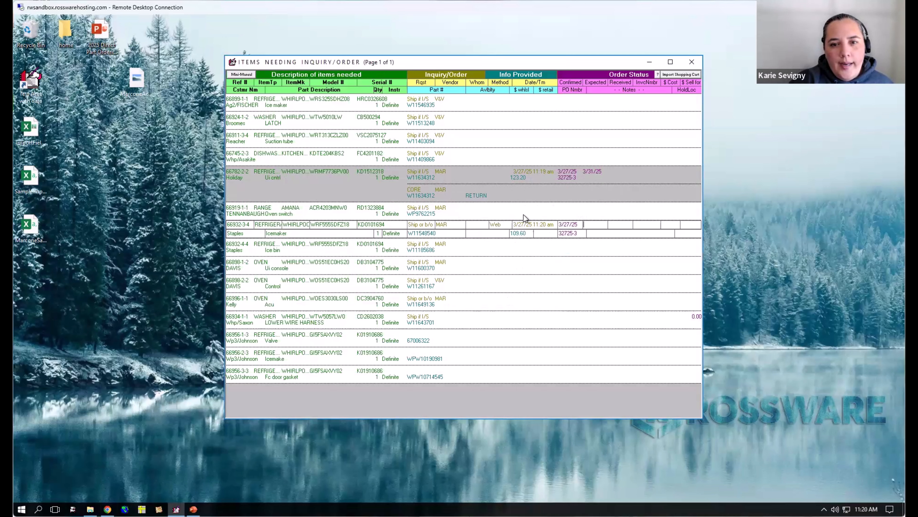
- Set the expected date to 3/31/25 for the icemaker W11548540 and the ice bin W11185686
{"action": "type", "text": "3/31/25"}
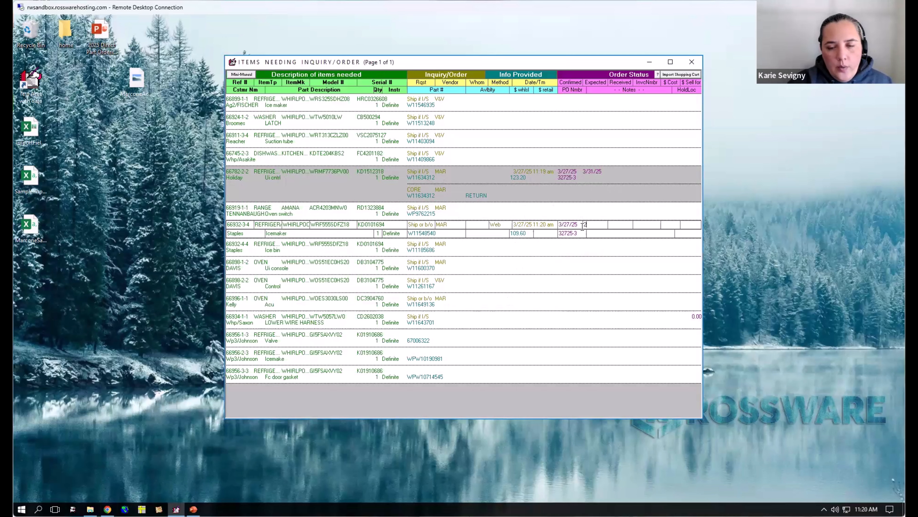
{"action": "key", "text": "Return"}
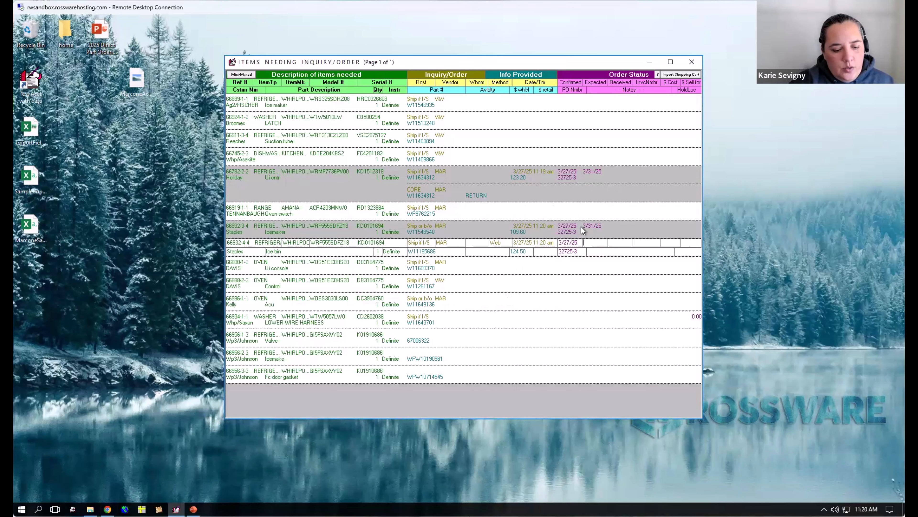
{"action": "type", "text": "3/31/25"}
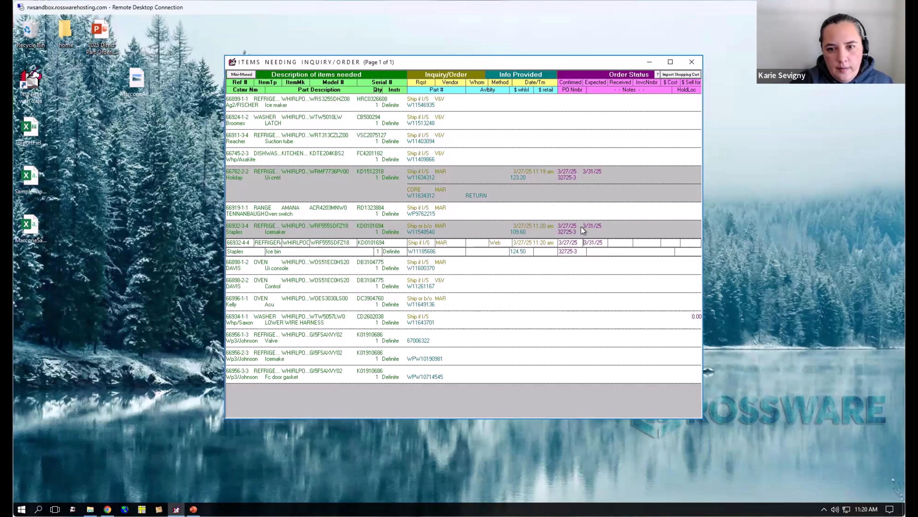
{"action": "key", "text": "Return"}
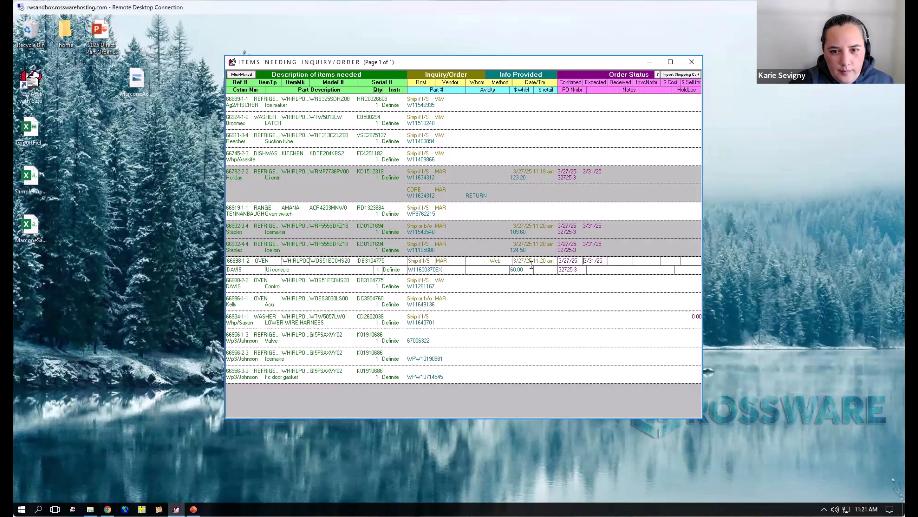
- Add a CORE RETURN daughter-band for MAR to the UI console item W11600370EX
{"action": "left_click", "coordinate": [474, 276]}
{"action": "right_click", "coordinate": [481, 266]}
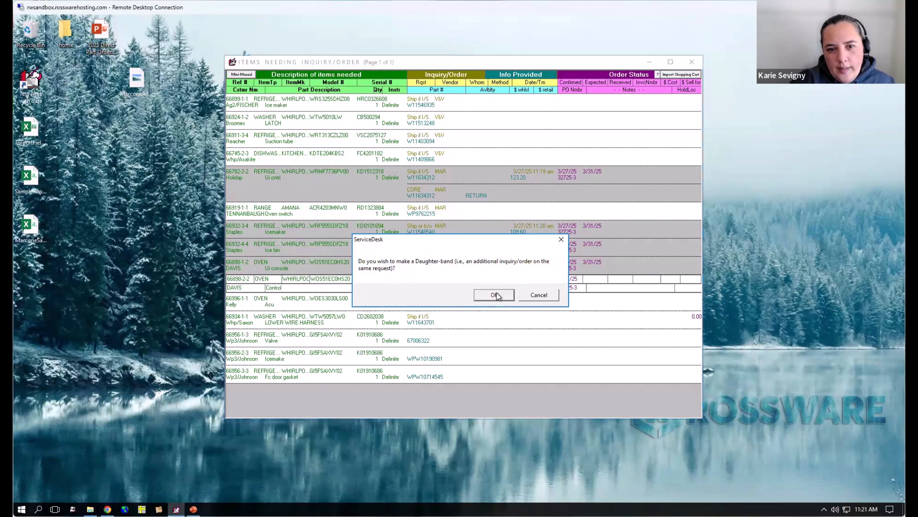
{"action": "left_click", "coordinate": [495, 295]}
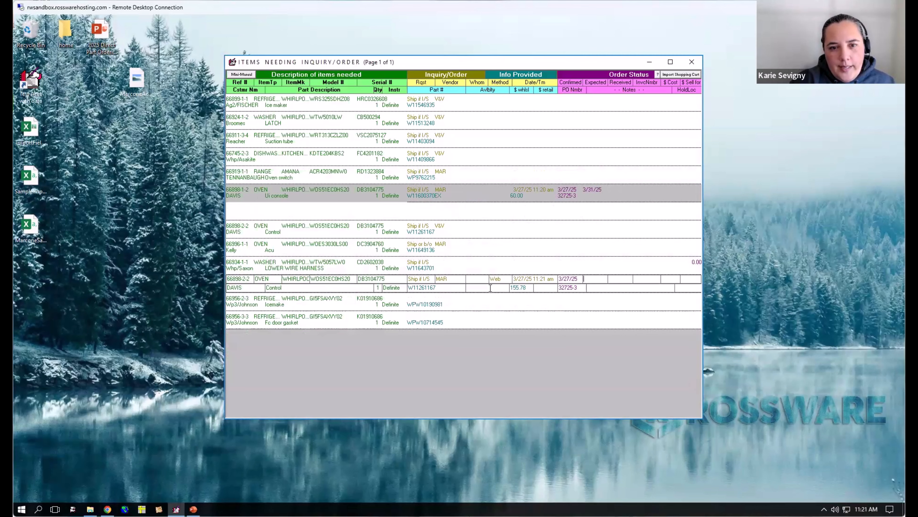
{"action": "left_click", "coordinate": [427, 209]}
{"action": "left_click", "coordinate": [425, 248]}
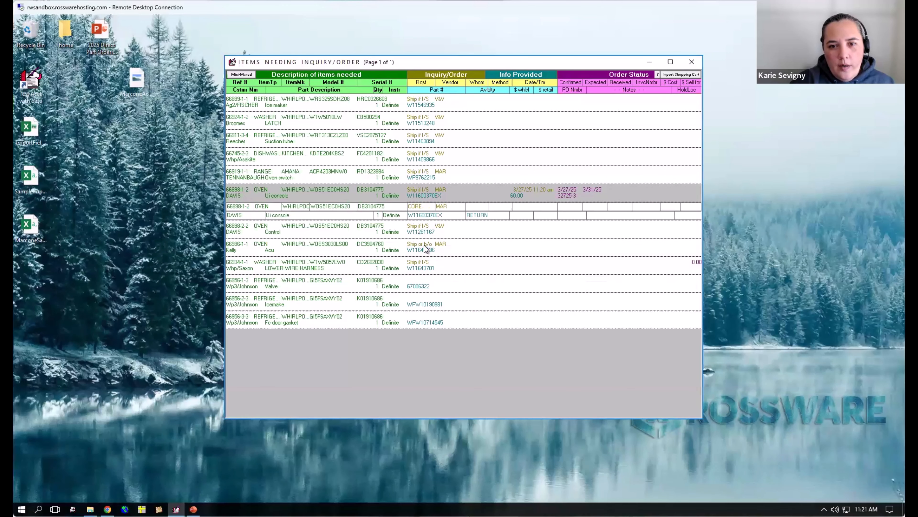
{"action": "left_click", "coordinate": [425, 247]}
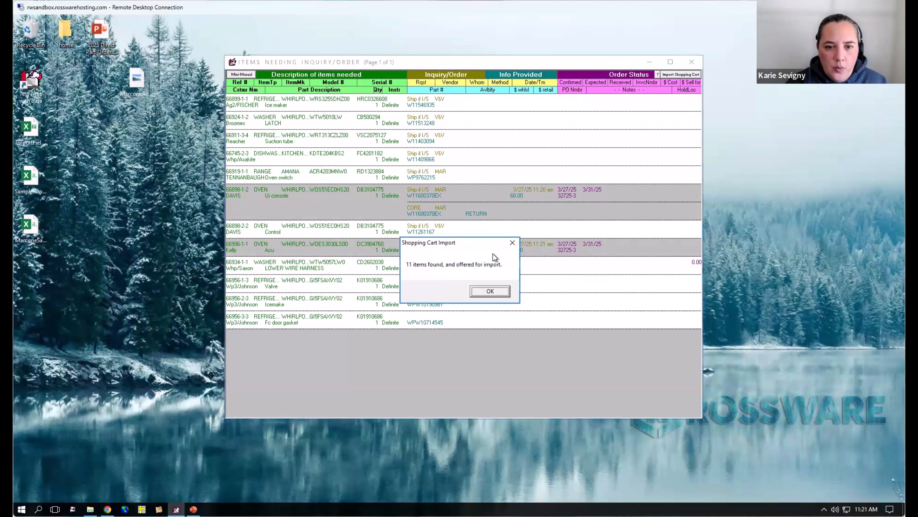
- Dismiss the cart import summary and insert a blank daughter-band beneath the Acu item W11649136EX
{"action": "key", "text": "Return"}
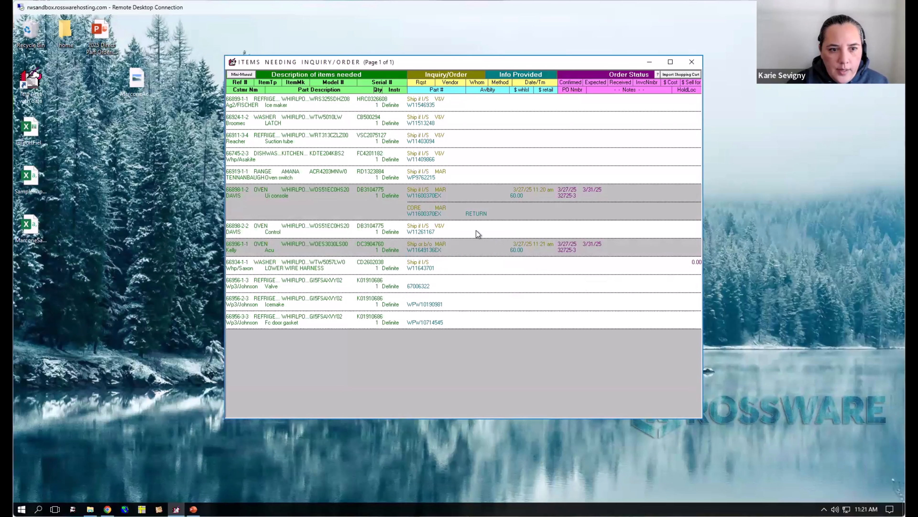
{"action": "right_click", "coordinate": [477, 248]}
{"action": "left_click", "coordinate": [493, 294]}
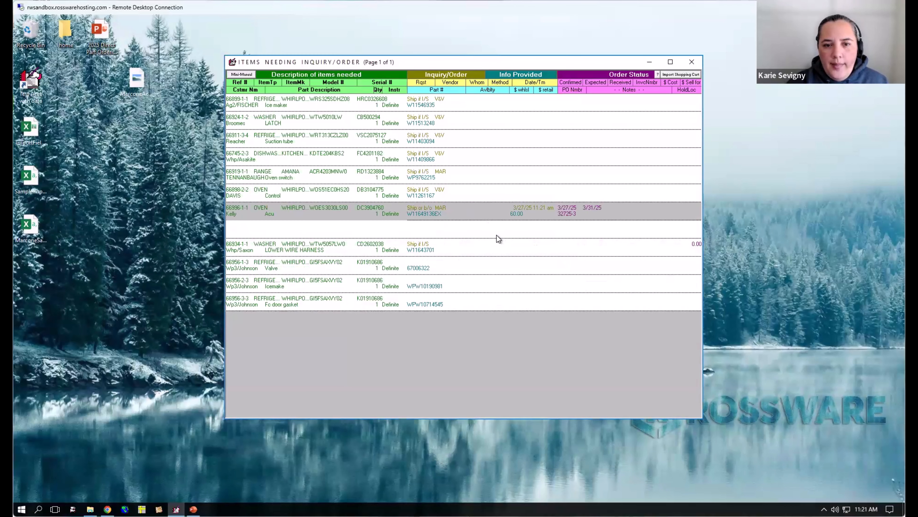
{"action": "left_click", "coordinate": [445, 222]}
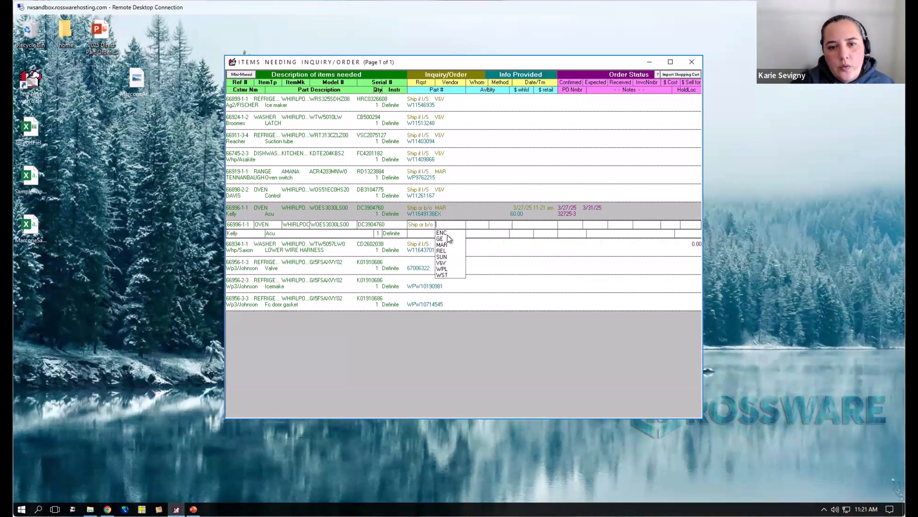
{"action": "key", "text": "Escape"}
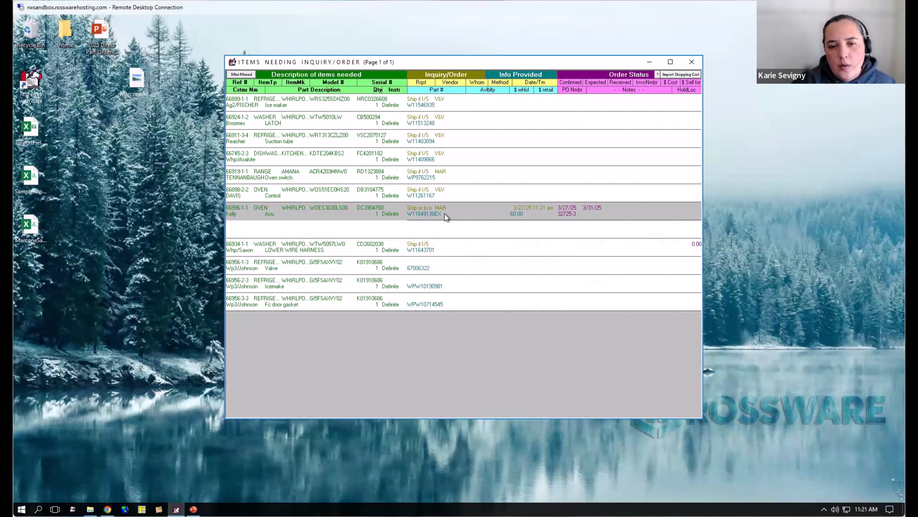
{"action": "left_click", "coordinate": [442, 216]}
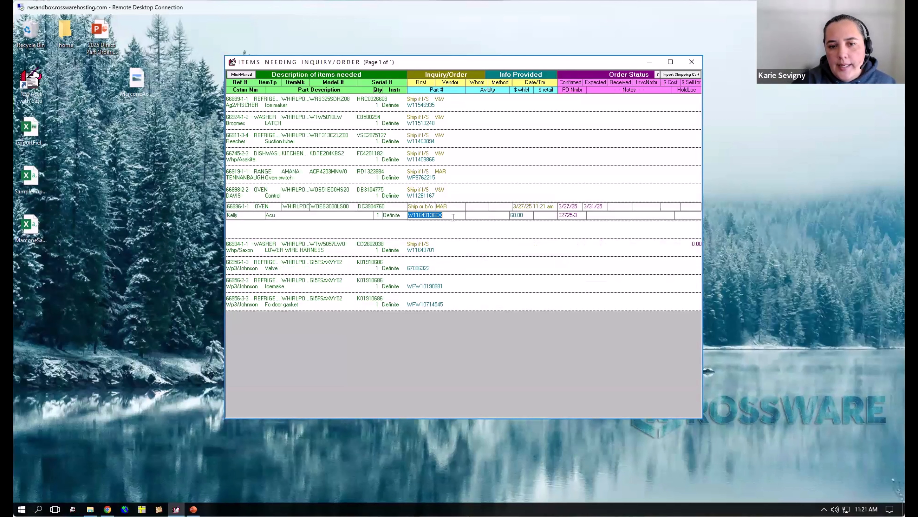
{"action": "key", "text": "Escape"}
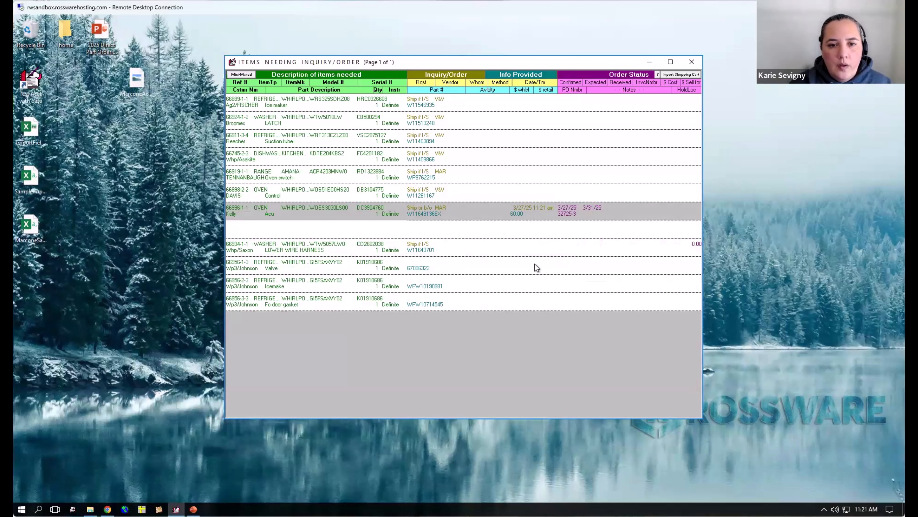
- Leave the inquiry/order list and display the last page of special orders that are on order and awaiting arrival
{"action": "key", "text": "Escape"}
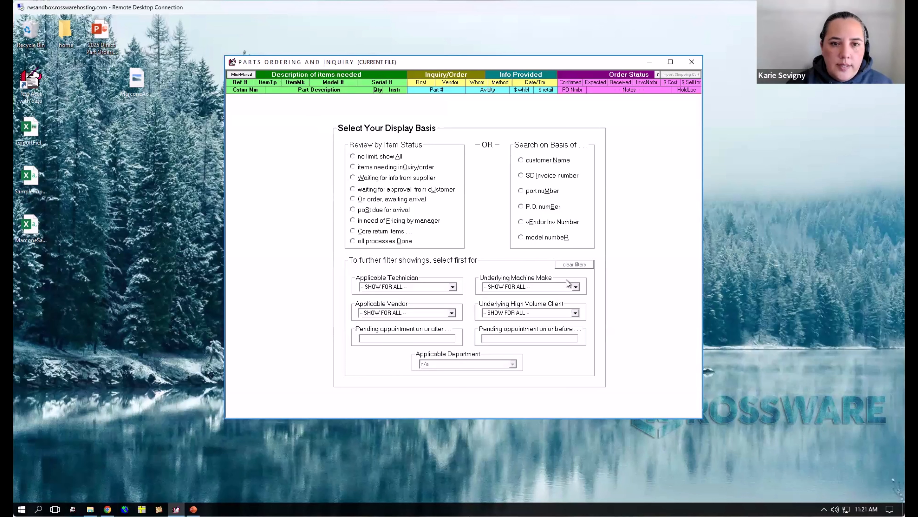
{"action": "key", "text": "Escape"}
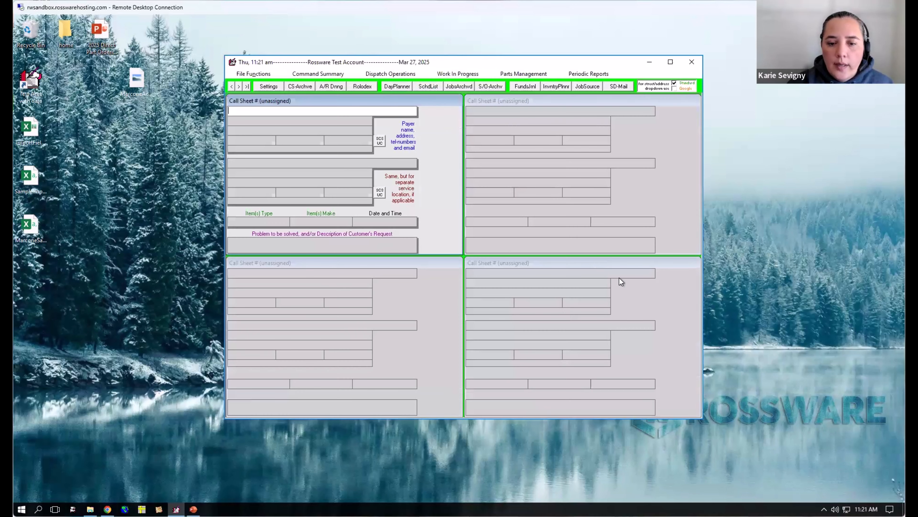
{"action": "left_click", "coordinate": [519, 73]}
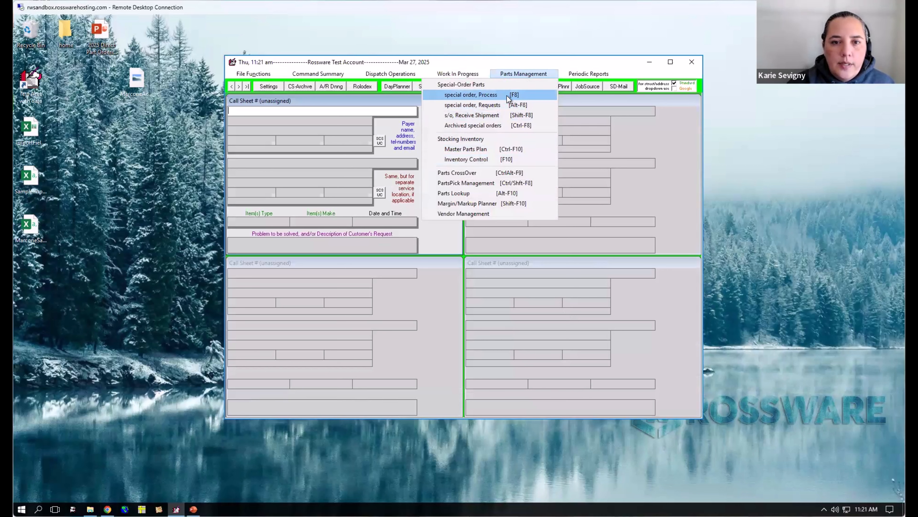
{"action": "left_click", "coordinate": [515, 97]}
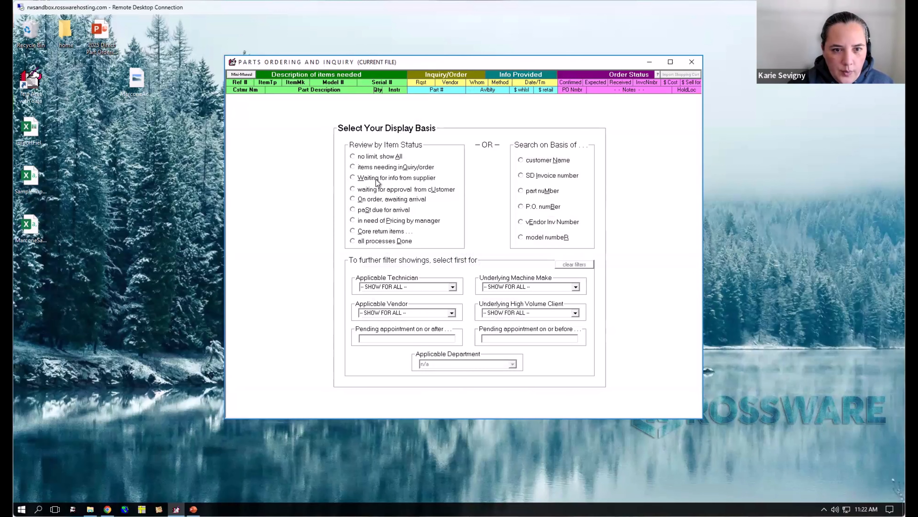
{"action": "left_click", "coordinate": [383, 199]}
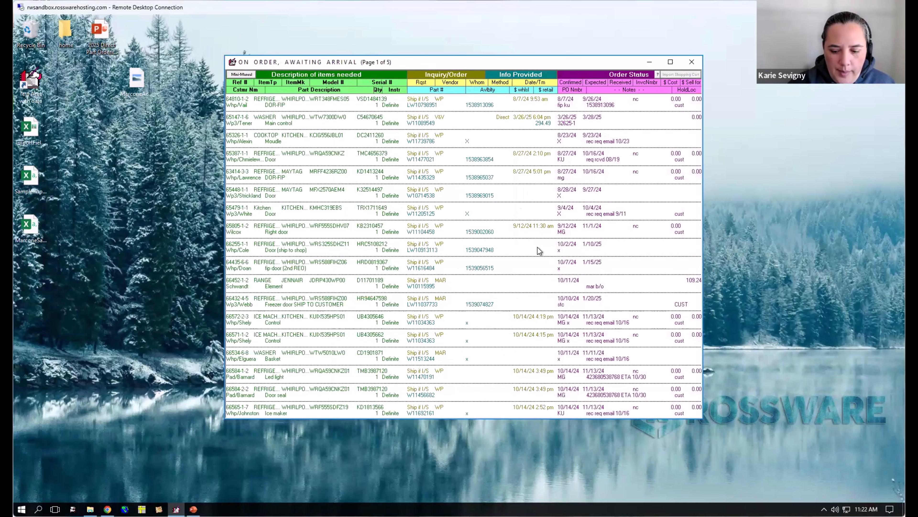
{"action": "key", "text": "Page_Down"}
{"action": "key", "text": "Page_Down"}
{"action": "key", "text": "Page_Down"}
{"action": "key", "text": "Page_Down"}
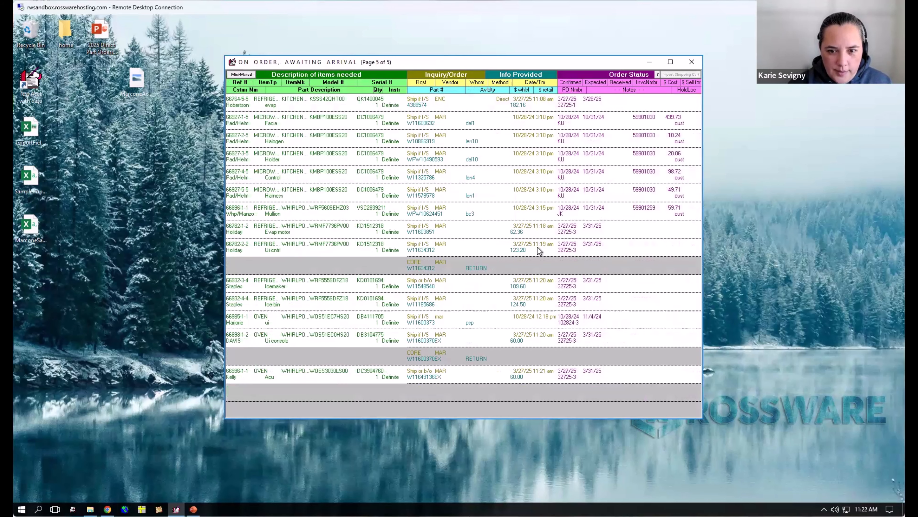
- Clear the confirmed date, expected date, PO number and wholesale price of the Acu item W11649136EX
{"action": "left_click", "coordinate": [569, 369]}
{"action": "key", "text": "Delete"}
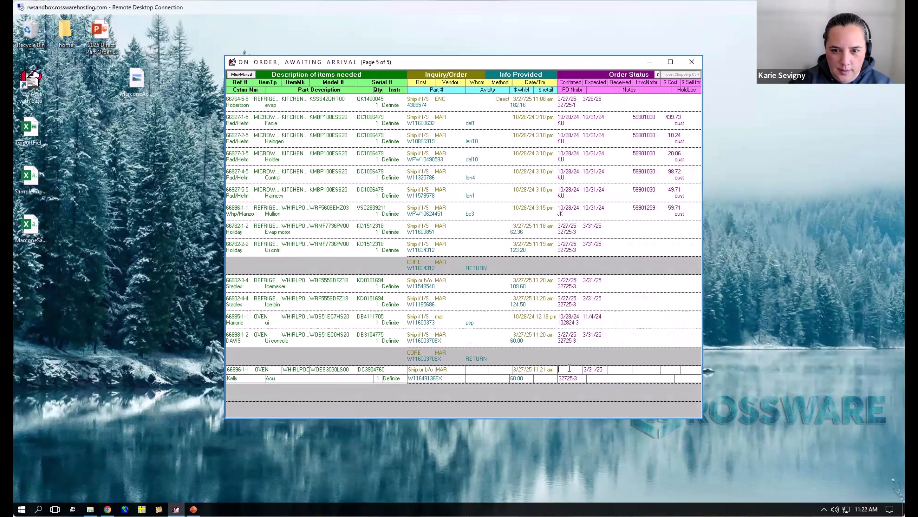
{"action": "key", "text": "Tab"}
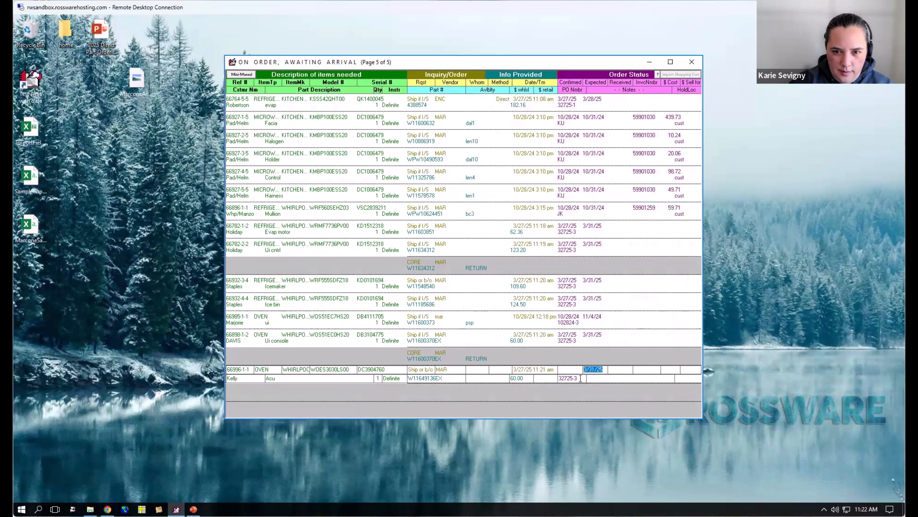
{"action": "key", "text": "Delete"}
{"action": "key", "text": "Tab"}
{"action": "key", "text": "Delete"}
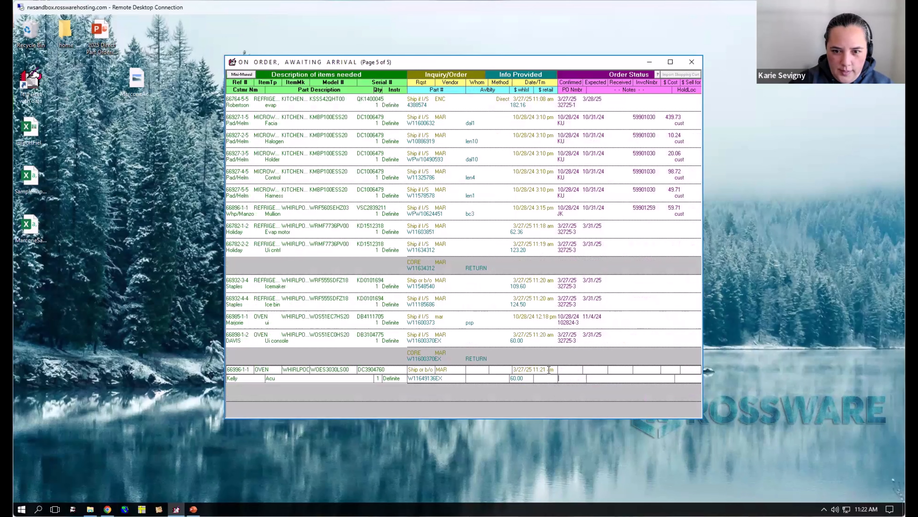
{"action": "left_click_drag", "start_coordinate": [555, 369], "coordinate": [469, 370]}
{"action": "key", "text": "Delete"}
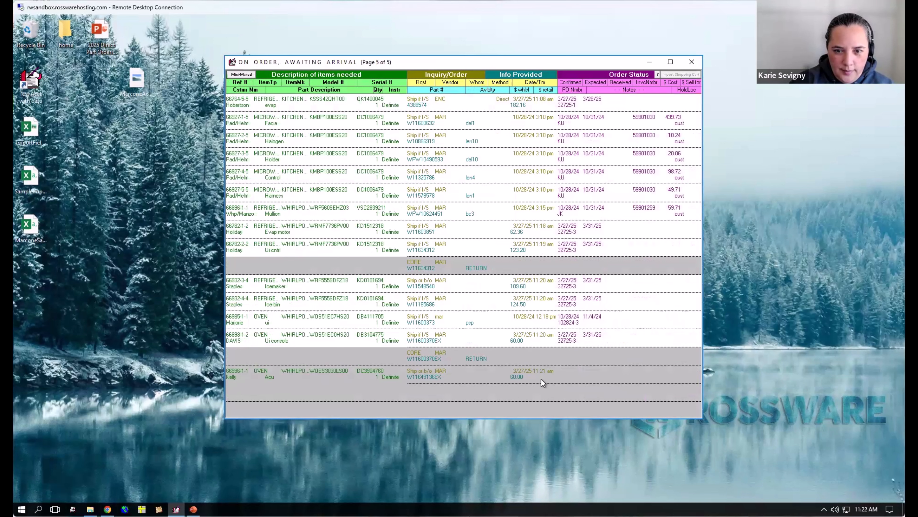
{"action": "left_click", "coordinate": [521, 377]}
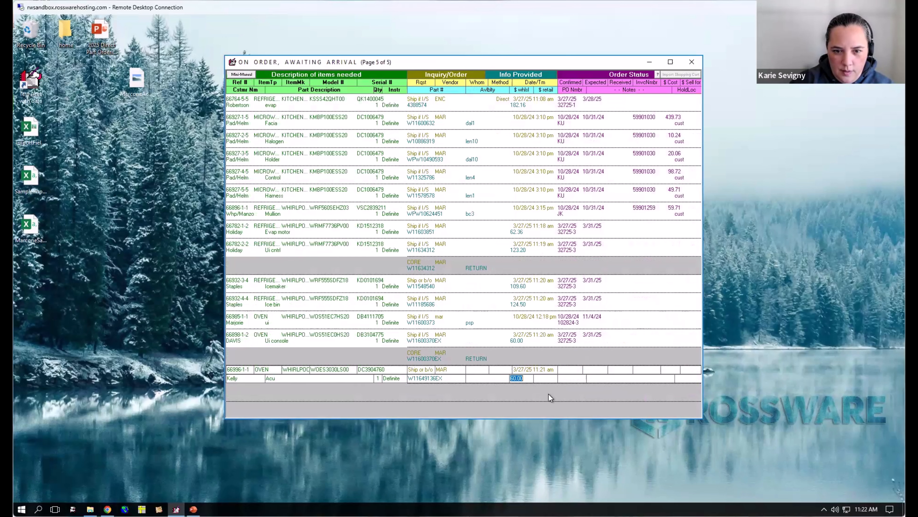
- Clear the info, confirmed and expected dates and PO number of the UI console W11600370EX, plus the info date of the Acu item
{"action": "left_click", "coordinate": [546, 338]}
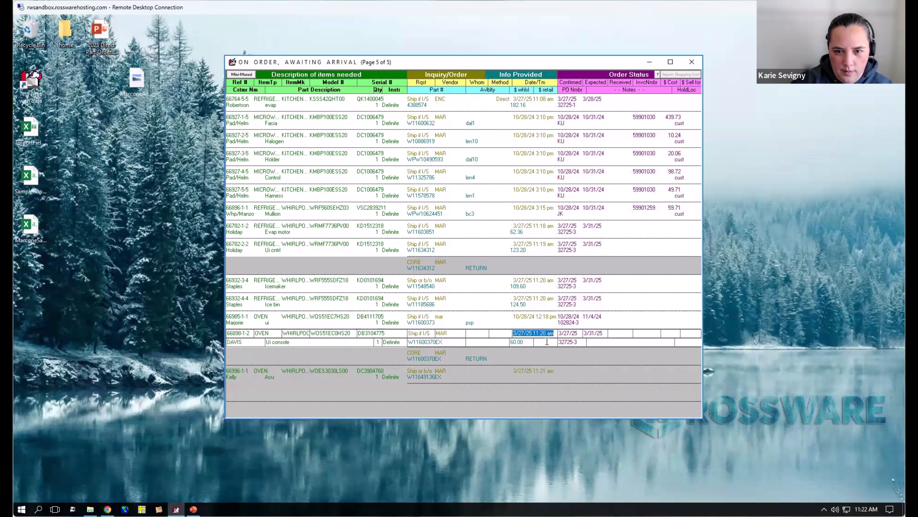
{"action": "key", "text": "Delete"}
{"action": "left_click", "coordinate": [576, 332]}
{"action": "key", "text": "Delete"}
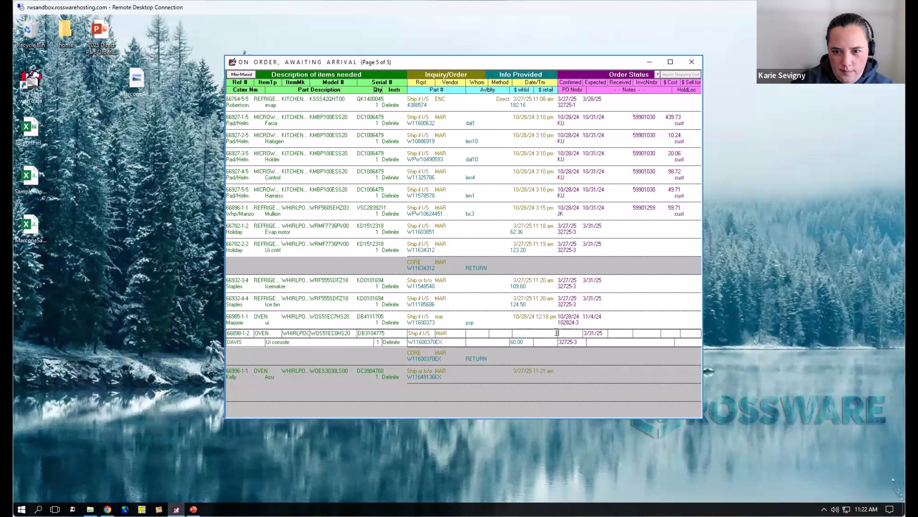
{"action": "left_click", "coordinate": [593, 333]}
{"action": "key", "text": "Delete"}
{"action": "left_click", "coordinate": [573, 342]}
{"action": "type", "text": "3"}
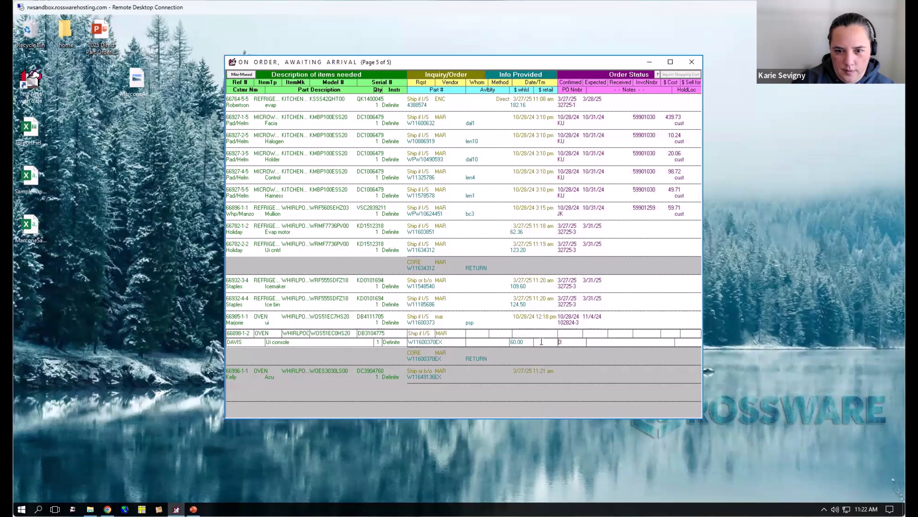
{"action": "key", "text": "Delete"}
{"action": "left_click", "coordinate": [551, 371]}
{"action": "key", "text": "Delete"}
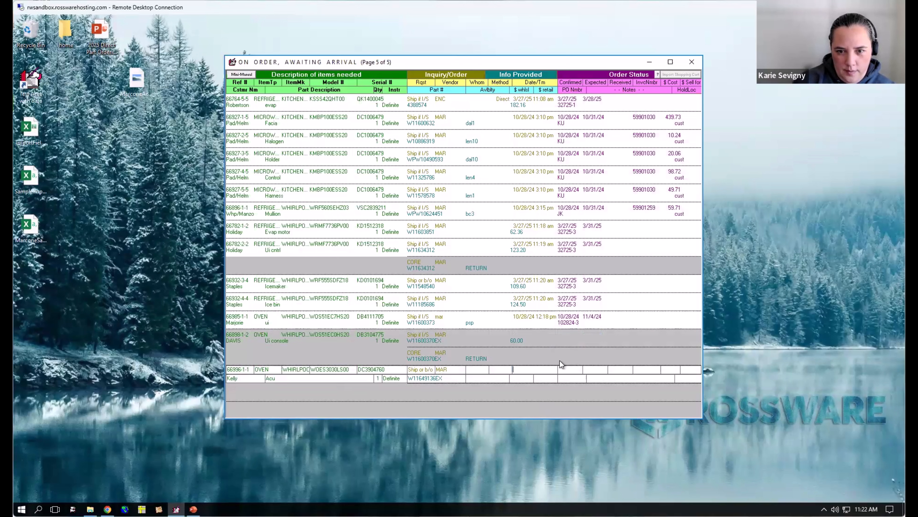
- Clear the info, confirmed and expected dates and the PO number of the icemaker W11548540 and the ice bin W11185686
{"action": "left_click", "coordinate": [512, 307]}
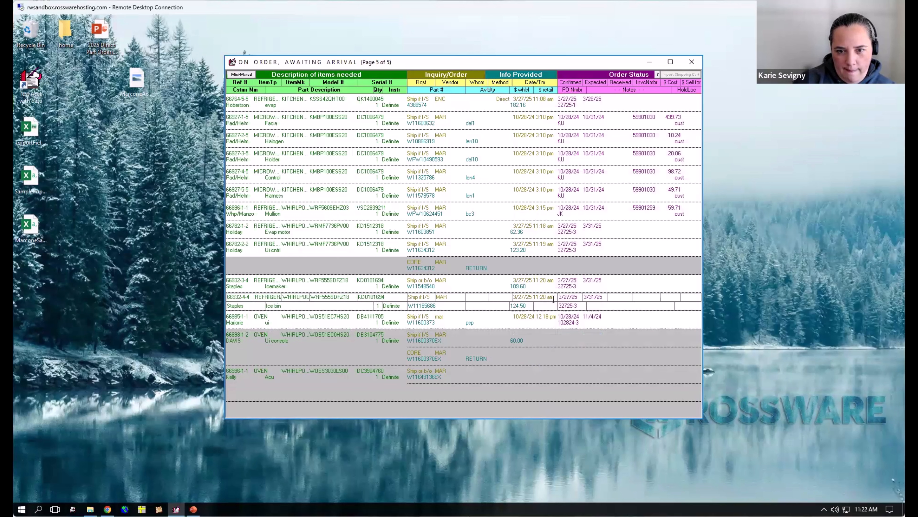
{"action": "key", "text": "Delete"}
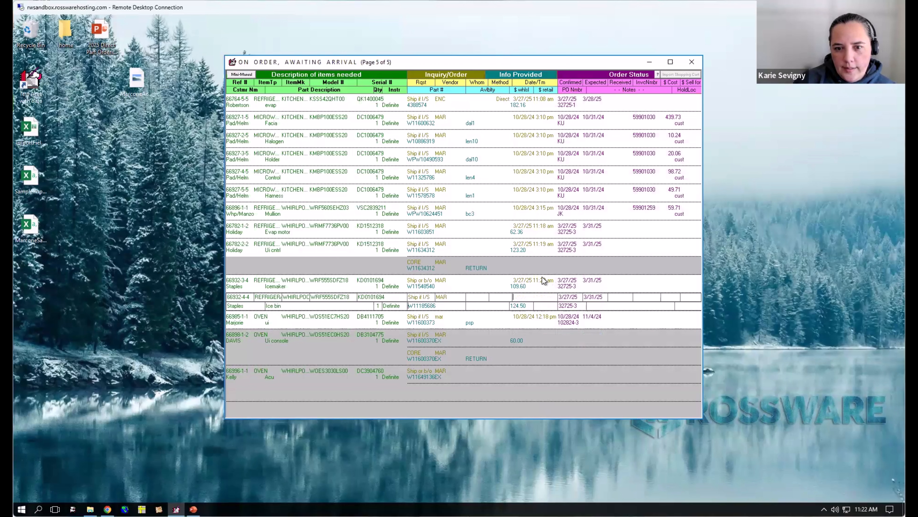
{"action": "left_click", "coordinate": [541, 276]}
{"action": "key", "text": "Delete"}
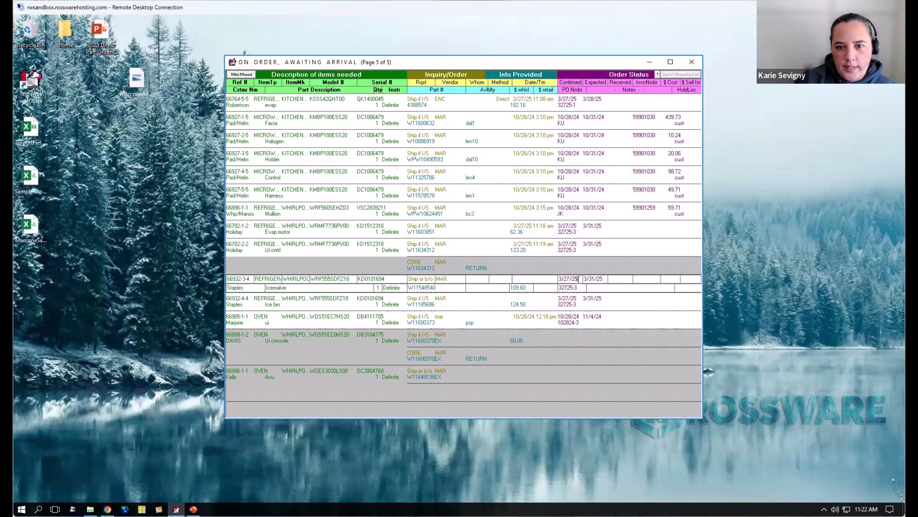
{"action": "double_click", "coordinate": [579, 281]}
{"action": "key", "text": "Delete"}
{"action": "left_click", "coordinate": [601, 276]}
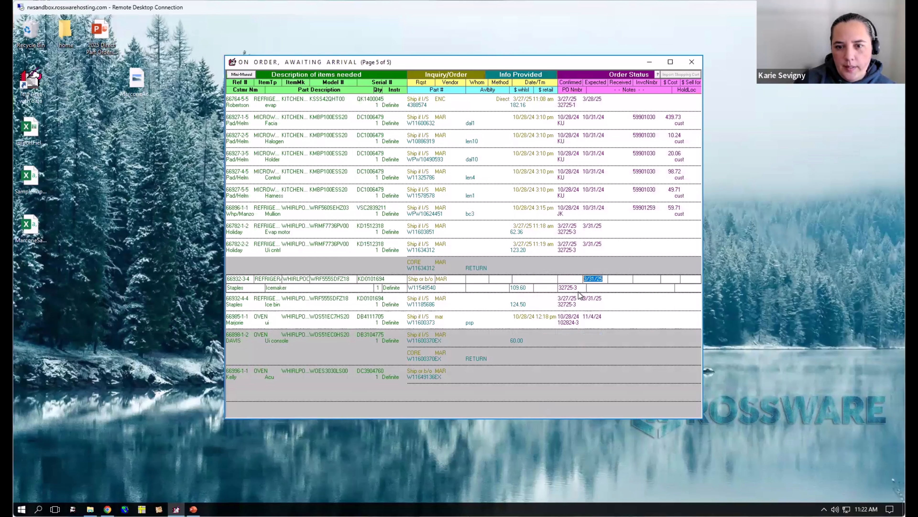
{"action": "left_click", "coordinate": [575, 297]}
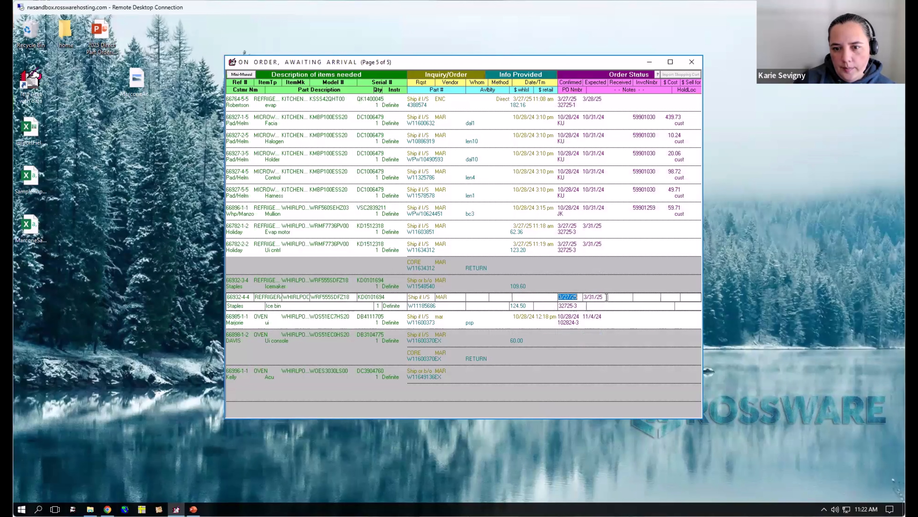
{"action": "key", "text": "Delete"}
{"action": "key", "text": "Delete"}
{"action": "left_click_drag", "start_coordinate": [606, 298], "coordinate": [612, 320]}
- Clear the confirmed date, expected date, PO number and info date of the oven UI item W11600373
{"action": "key", "text": "Delete"}
{"action": "left_click", "coordinate": [573, 317]}
{"action": "key", "text": "Delete"}
{"action": "key", "text": "Delete"}
{"action": "key", "text": "Delete"}
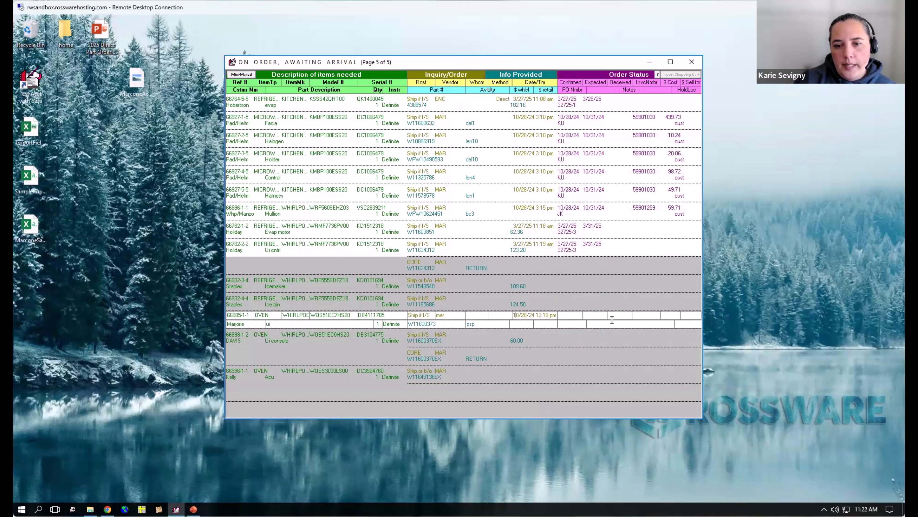
{"action": "key", "text": "Delete"}
{"action": "key", "text": "Return"}
- Clear the info, confirmed and expected dates, the wholesale price and the PO number of the UI control W11634312
{"action": "left_click", "coordinate": [541, 241]}
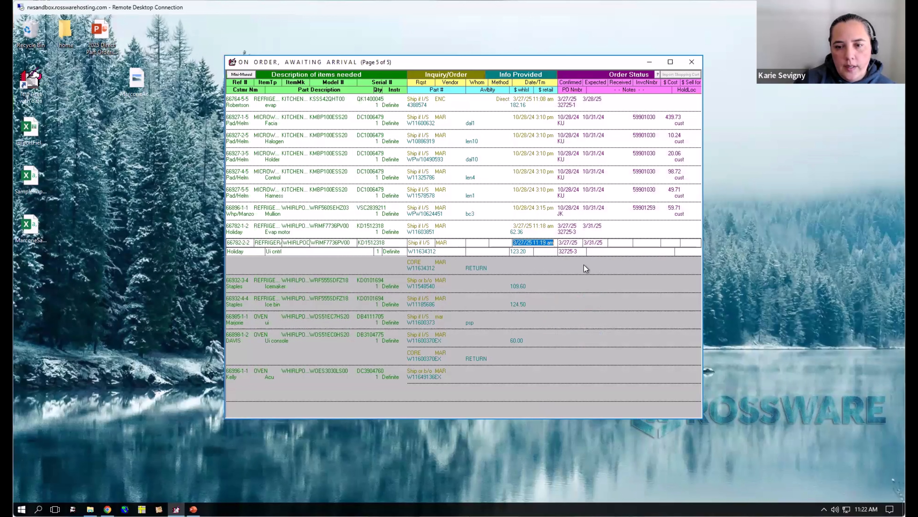
{"action": "key", "text": "Delete"}
{"action": "left_click_drag", "start_coordinate": [579, 242], "coordinate": [509, 249]}
{"action": "key", "text": "Delete"}
{"action": "key", "text": "Delete"}
{"action": "key", "text": "Delete"}
{"action": "key", "text": "Delete"}
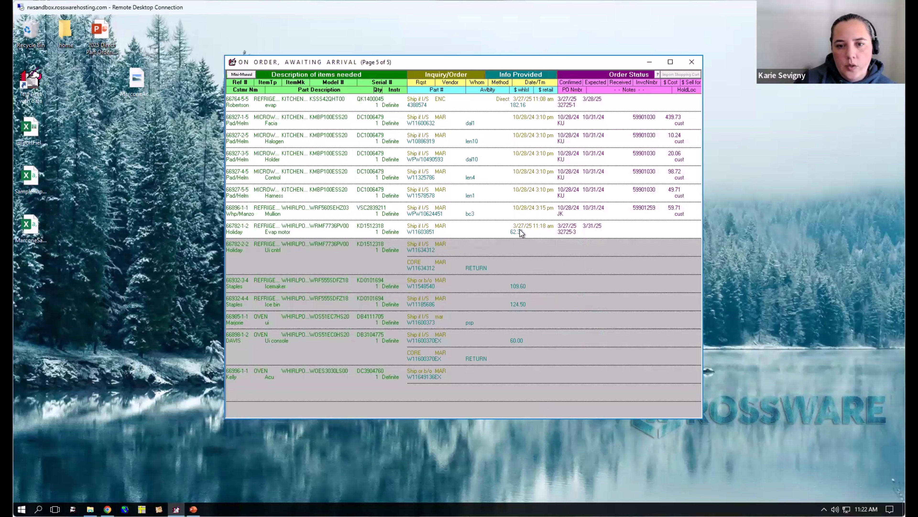
- Clear the info, confirmed and expected dates, the wholesale price and the PO number of the evap motor W11603851
{"action": "left_click", "coordinate": [519, 229]}
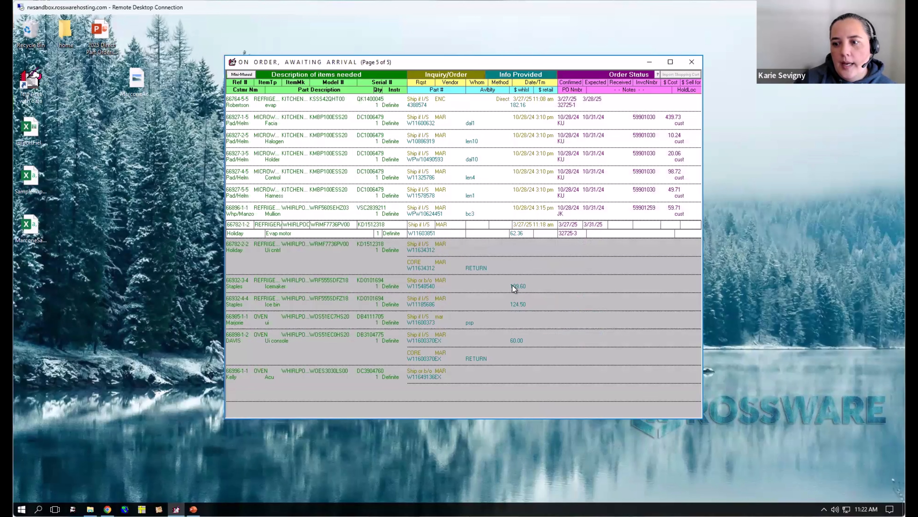
{"action": "left_click", "coordinate": [510, 224]}
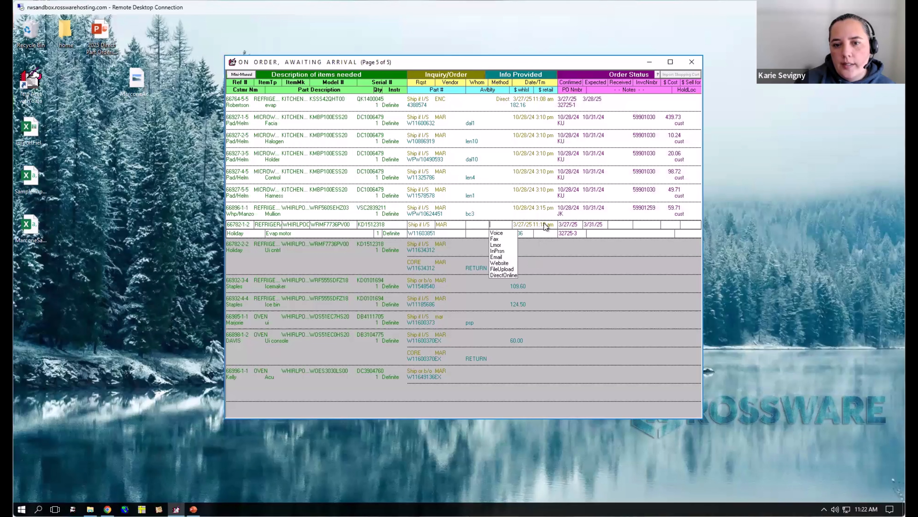
{"action": "left_click_drag", "start_coordinate": [513, 225], "coordinate": [583, 225]}
{"action": "key", "text": "Delete"}
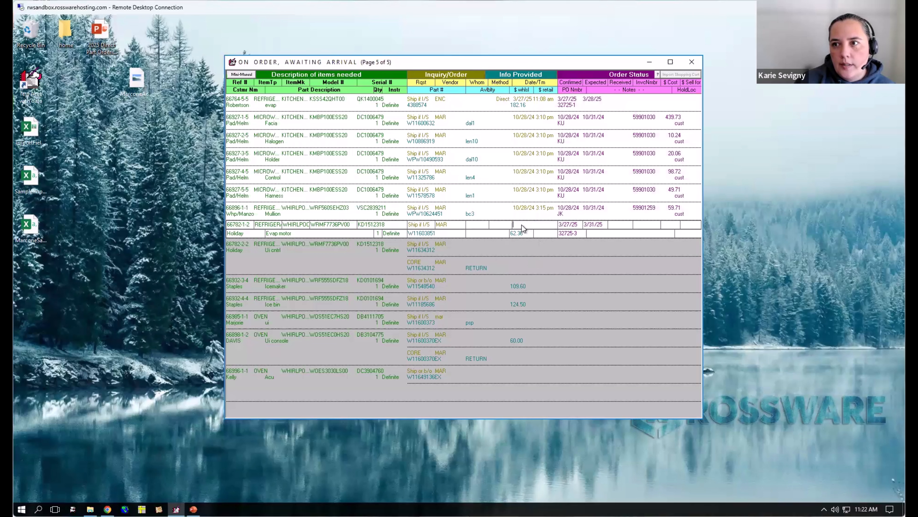
{"action": "left_click", "coordinate": [577, 226]}
{"action": "key", "text": "BackSpace"}
{"action": "key", "text": "BackSpace"}
{"action": "key", "text": "BackSpace"}
{"action": "key", "text": "BackSpace"}
{"action": "key", "text": "BackSpace"}
{"action": "key", "text": "BackSpace"}
{"action": "key", "text": "BackSpace"}
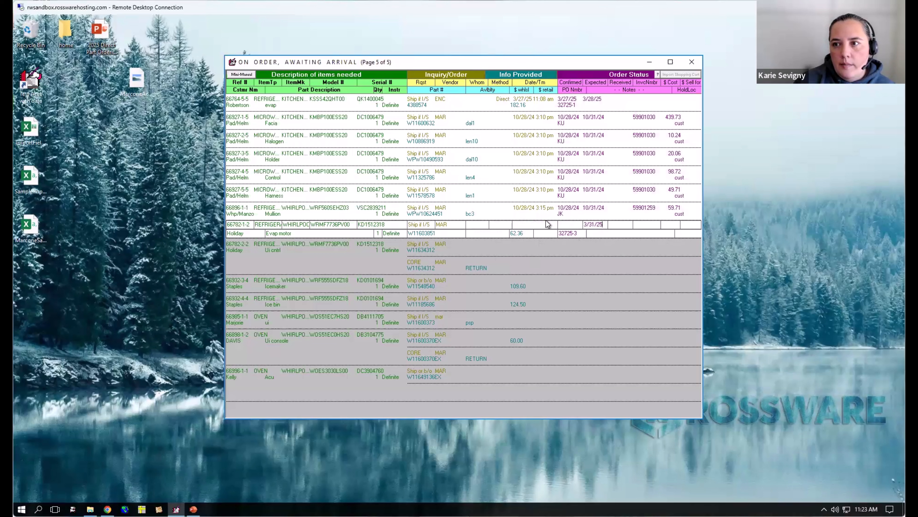
{"action": "key", "text": "Tab"}
{"action": "left_click_drag", "start_coordinate": [577, 233], "coordinate": [474, 229]}
{"action": "key", "text": "Delete"}
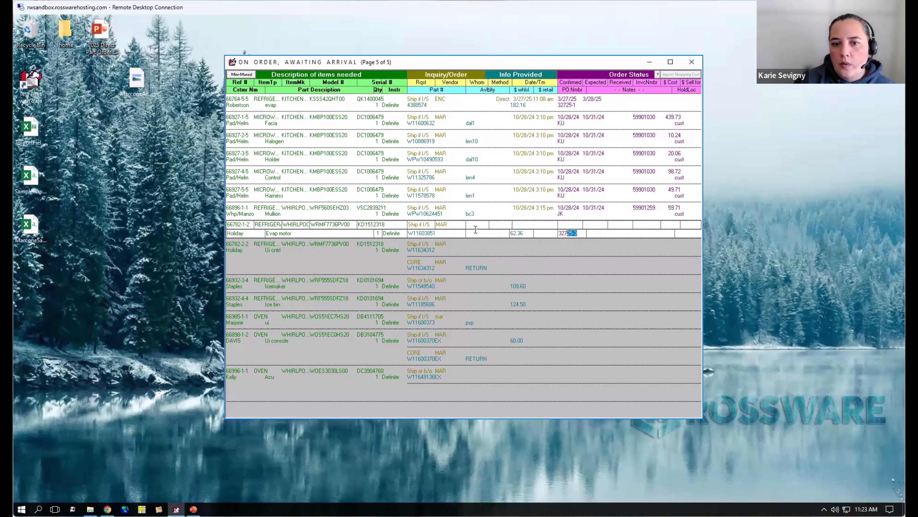
{"action": "key", "text": "Delete"}
{"action": "key", "text": "Return"}
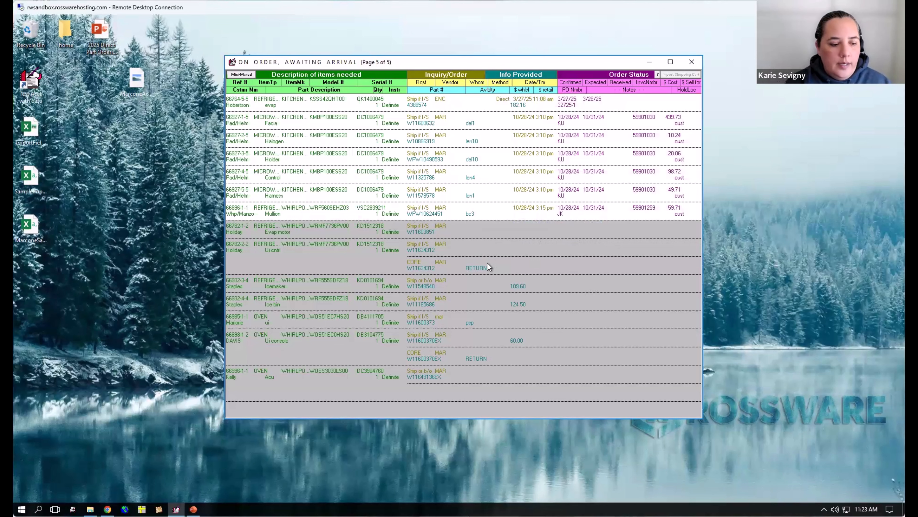
- Leave the on-order list and review the items needing inquiry/order to check the reset parts
{"action": "key", "text": "Escape"}
{"action": "left_click", "coordinate": [402, 167]}
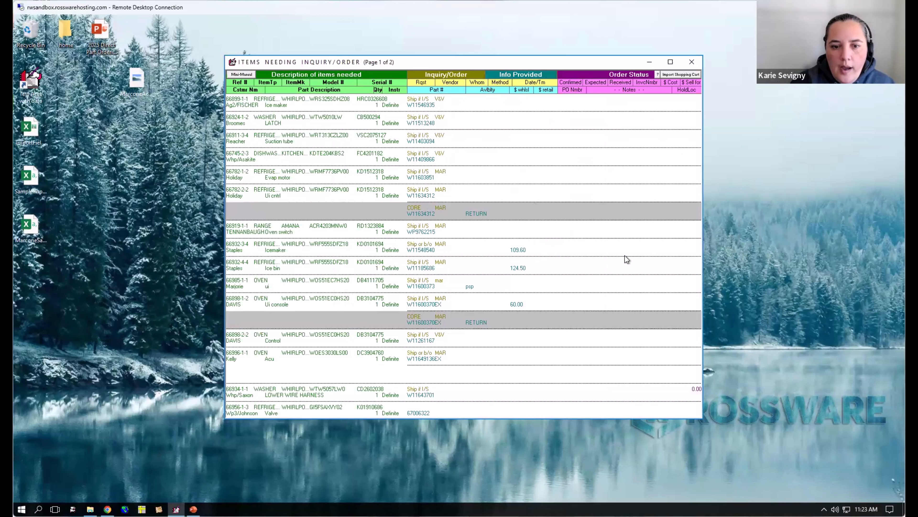
{"action": "key", "text": "Escape"}
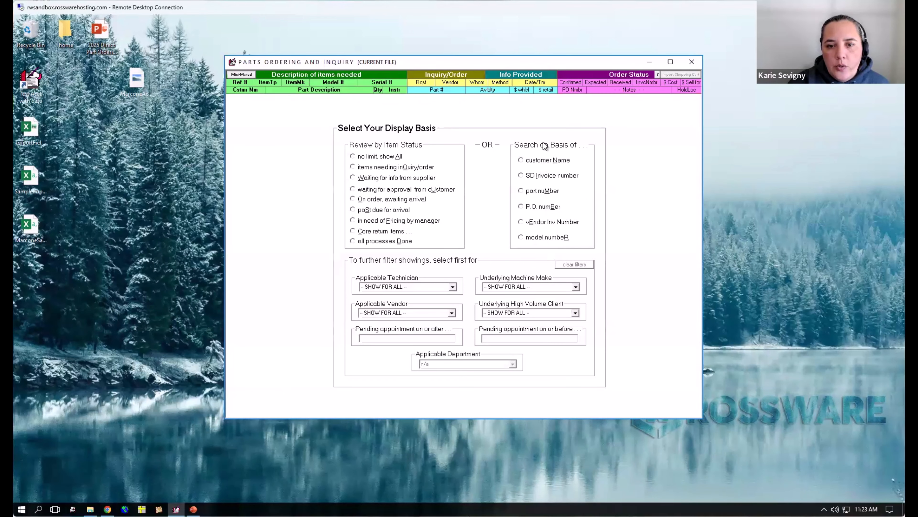
- Filter the parts display to a single technician and review that technician's items needing inquiry/order
{"action": "left_click", "coordinate": [448, 289]}
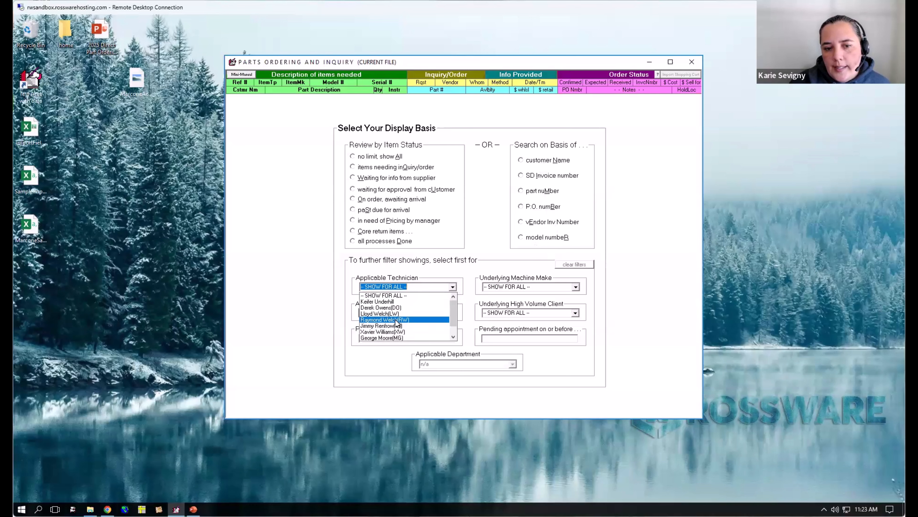
{"action": "left_click", "coordinate": [396, 319]}
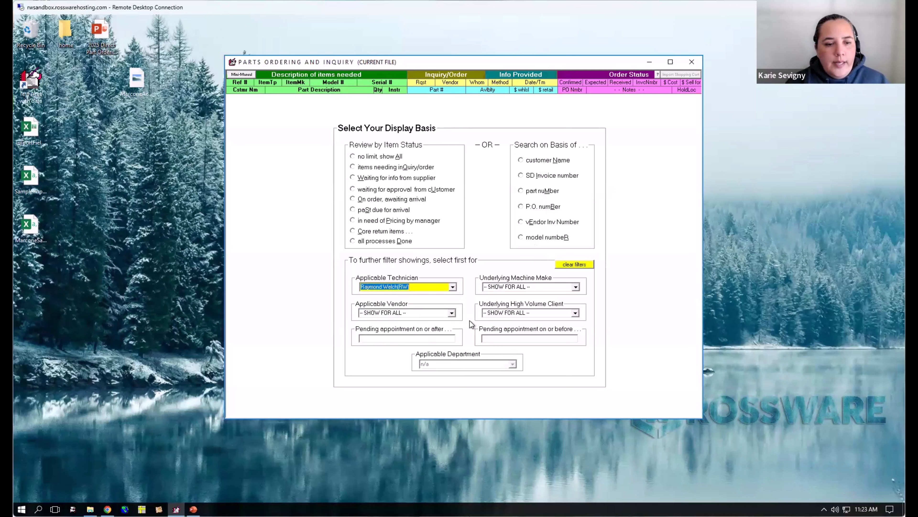
{"action": "left_click", "coordinate": [378, 168]}
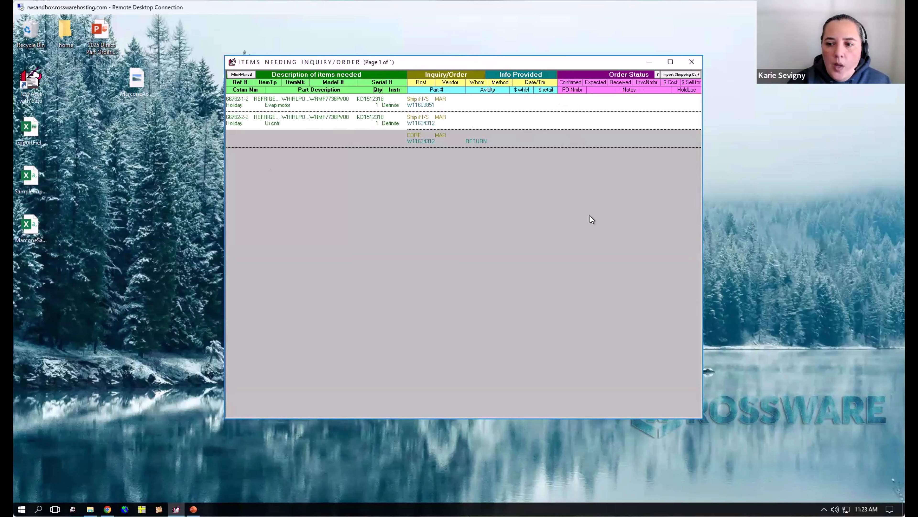
{"action": "key", "text": "Escape"}
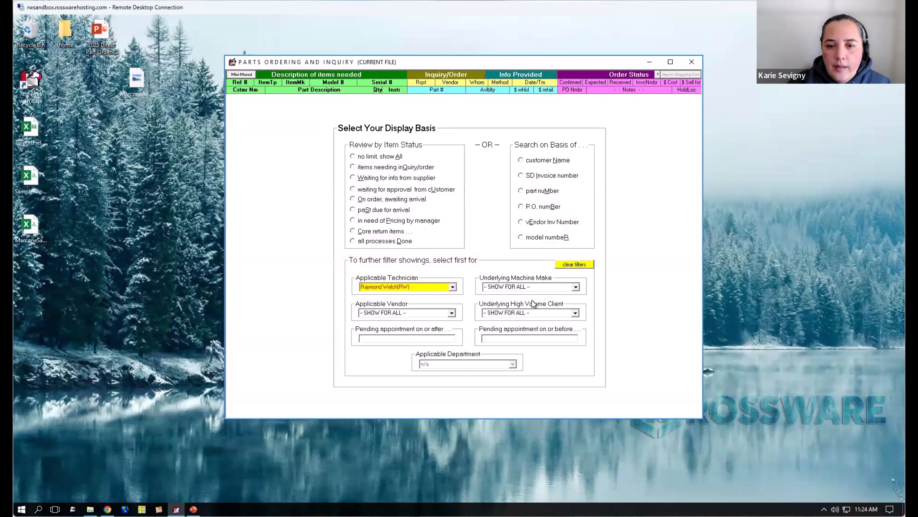
- Leave the parts ordering display and review the ServiceDesk settings with its list of technicians
{"action": "key", "text": "Escape"}
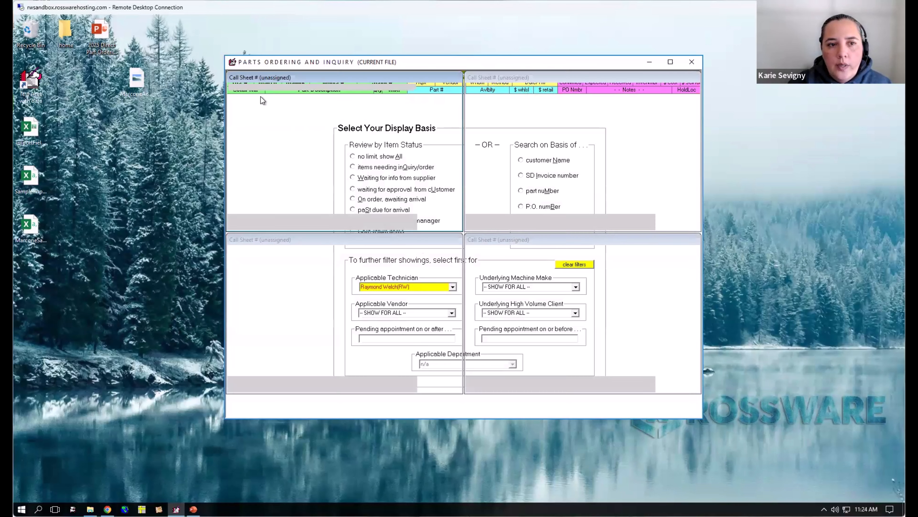
{"action": "left_click", "coordinate": [253, 74]}
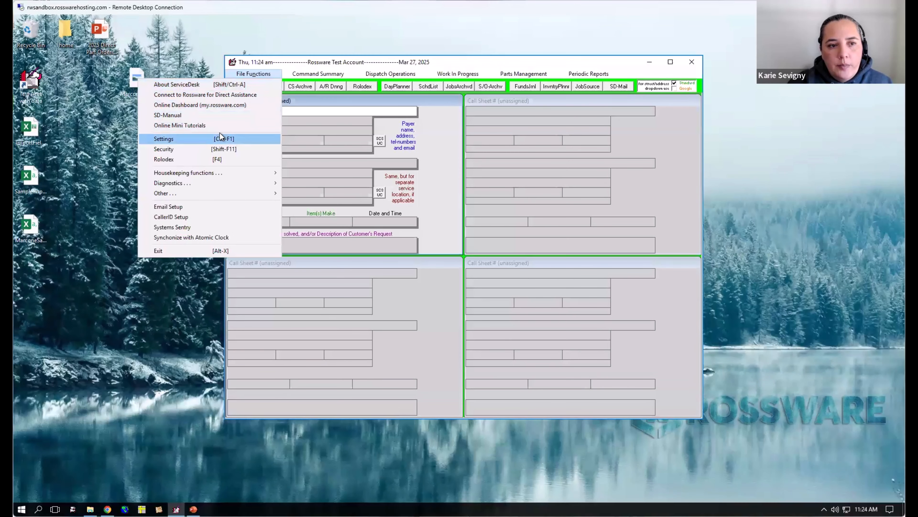
{"action": "left_click", "coordinate": [218, 139]}
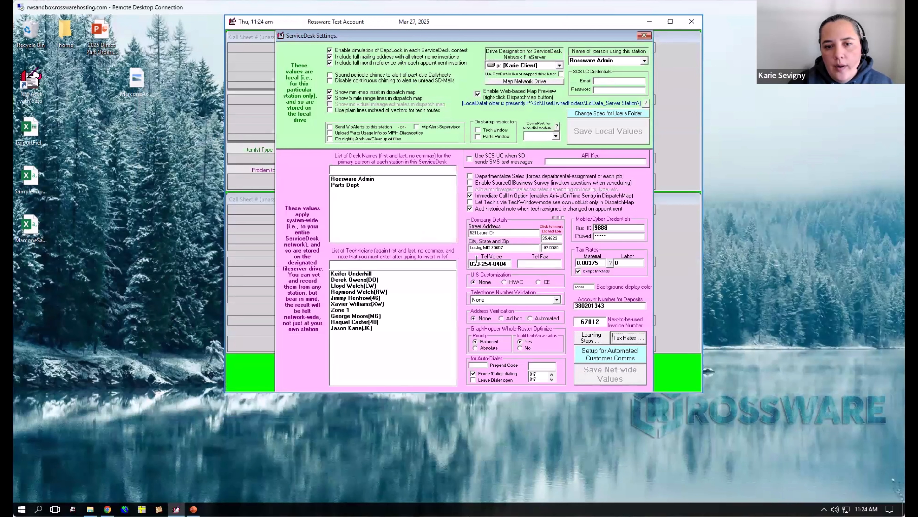
{"action": "key", "text": "Escape"}
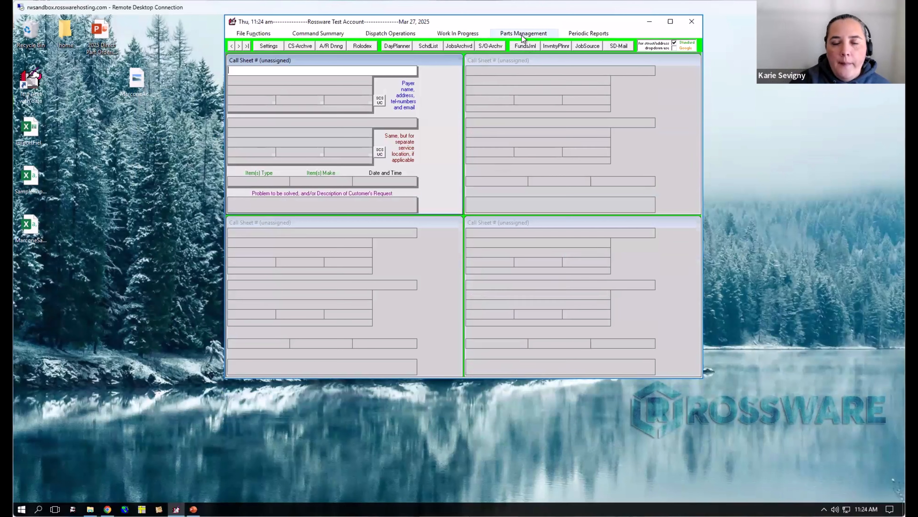
- Reopen special-order processing and list the items needing inquiry/order without any filter
{"action": "left_click", "coordinate": [506, 33]}
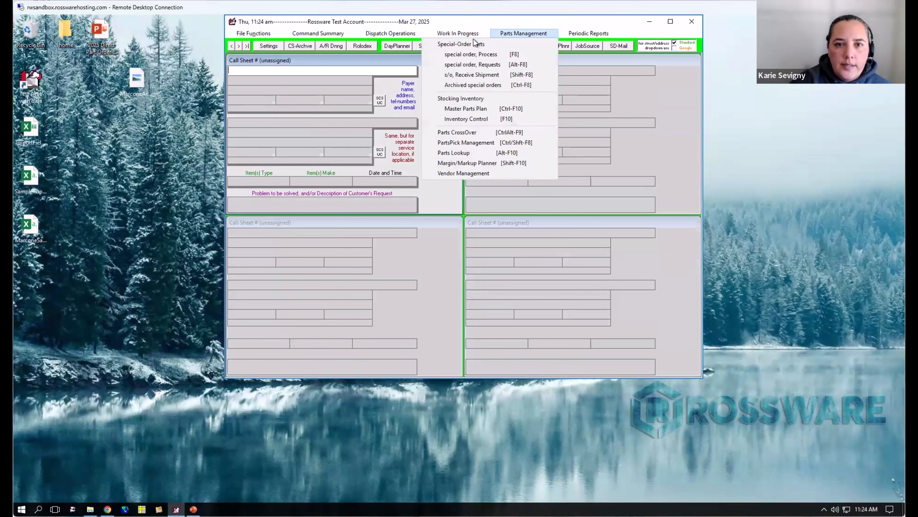
{"action": "left_click", "coordinate": [499, 55]}
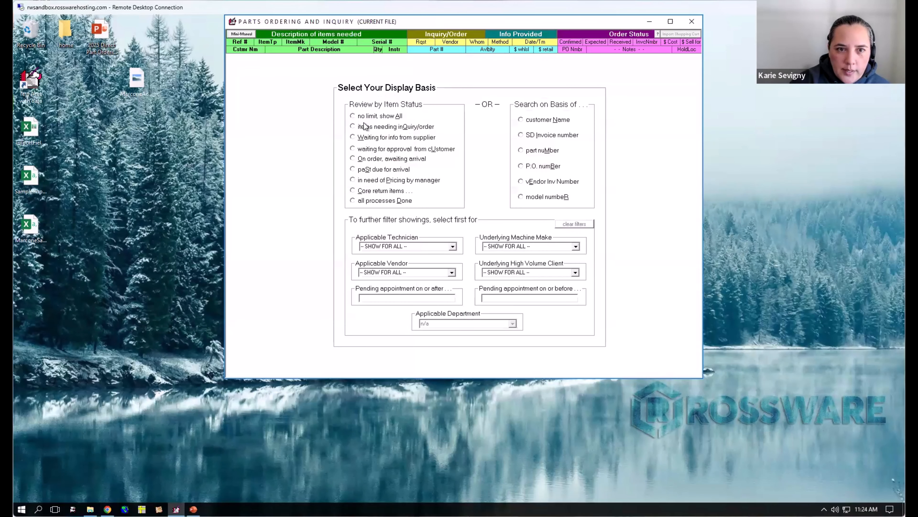
{"action": "left_click", "coordinate": [365, 126]}
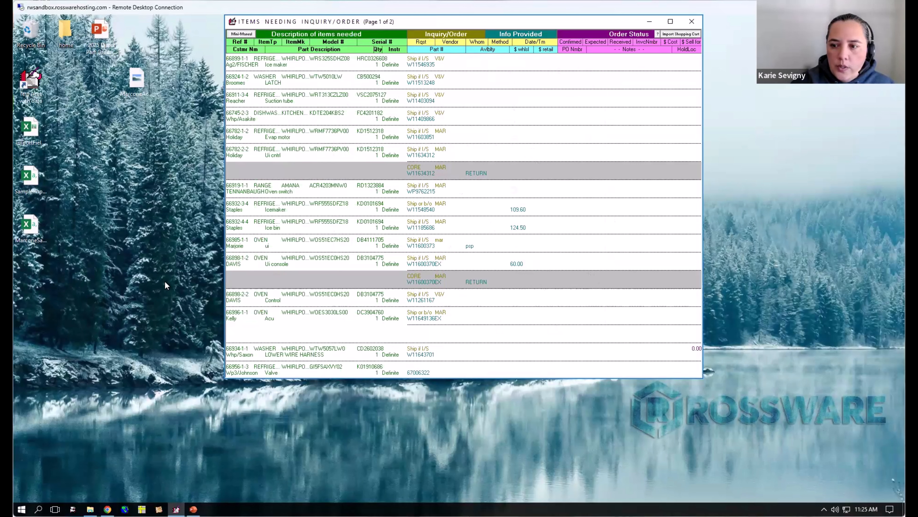
- Open the SampleImport.csv file from the desktop in Excel to view its columns, and close it again
{"action": "left_click", "coordinate": [142, 190]}
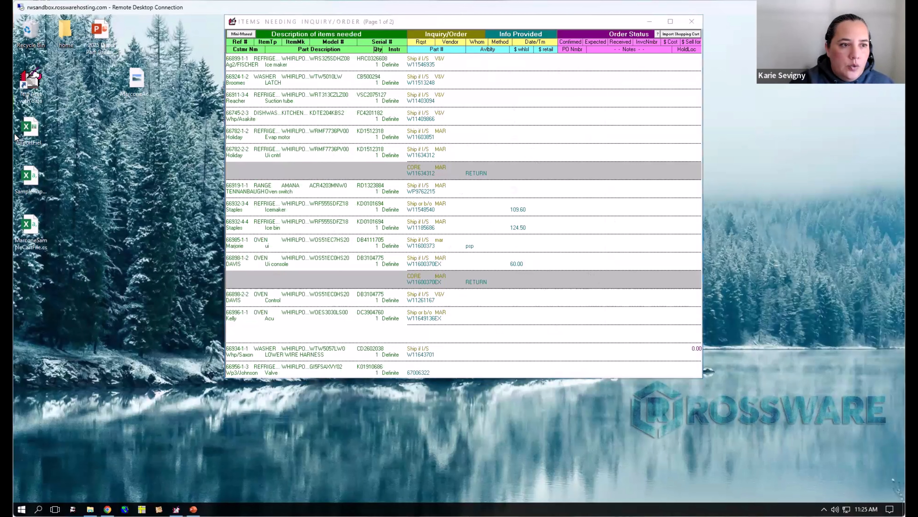
{"action": "double_click", "coordinate": [31, 177]}
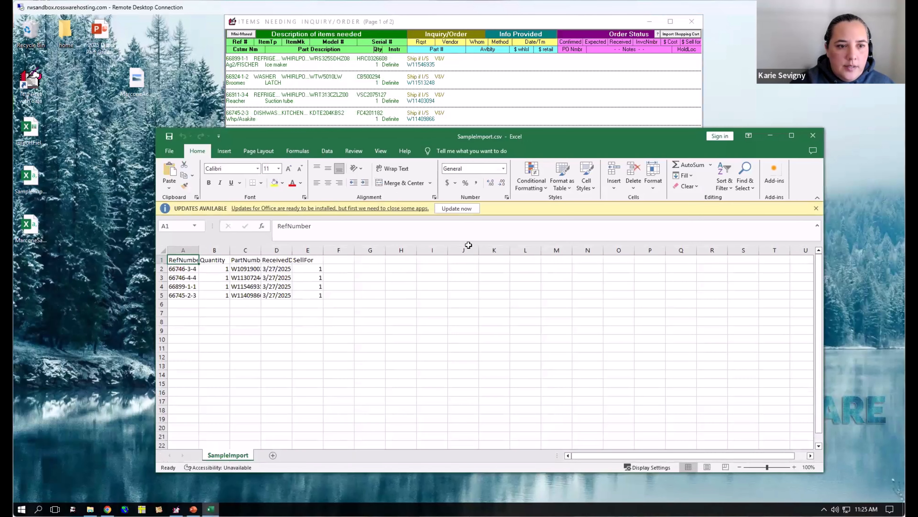
{"action": "left_click", "coordinate": [814, 137]}
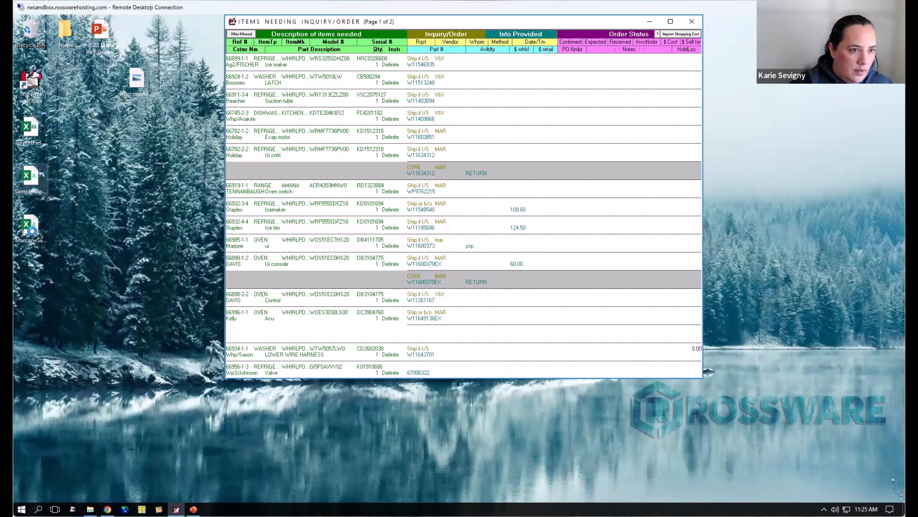
- Open ImportFields.xlsx from the desktop and highlight its two header rows across all import fields
{"action": "left_click", "coordinate": [35, 178]}
{"action": "left_click", "coordinate": [25, 125]}
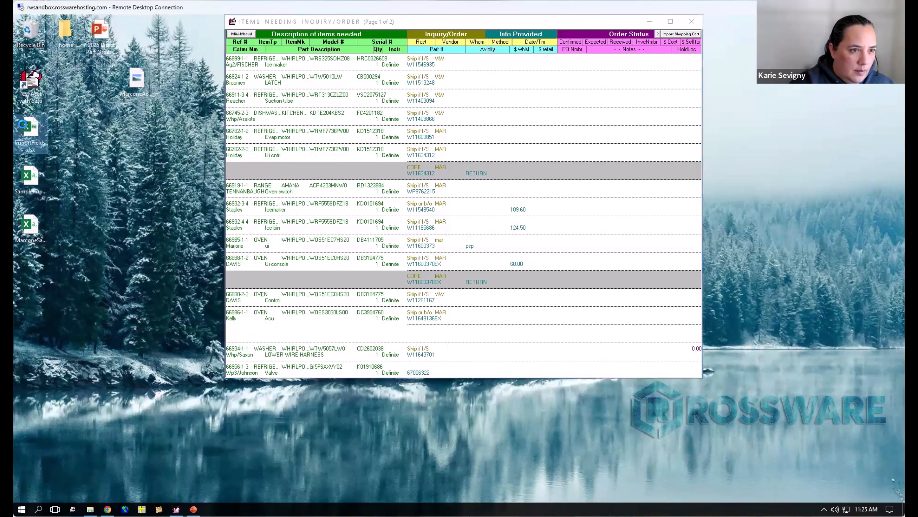
{"action": "double_click", "coordinate": [31, 132]}
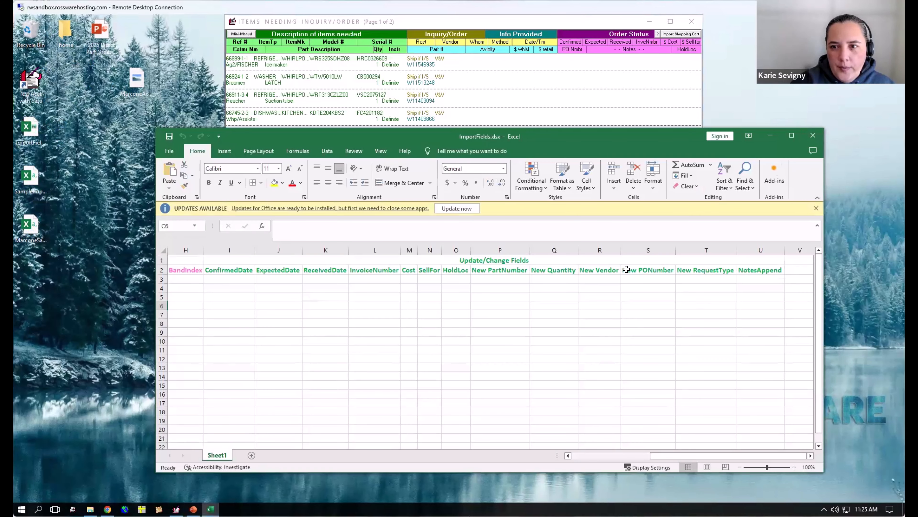
{"action": "left_click_drag", "start_coordinate": [653, 456], "coordinate": [558, 434]}
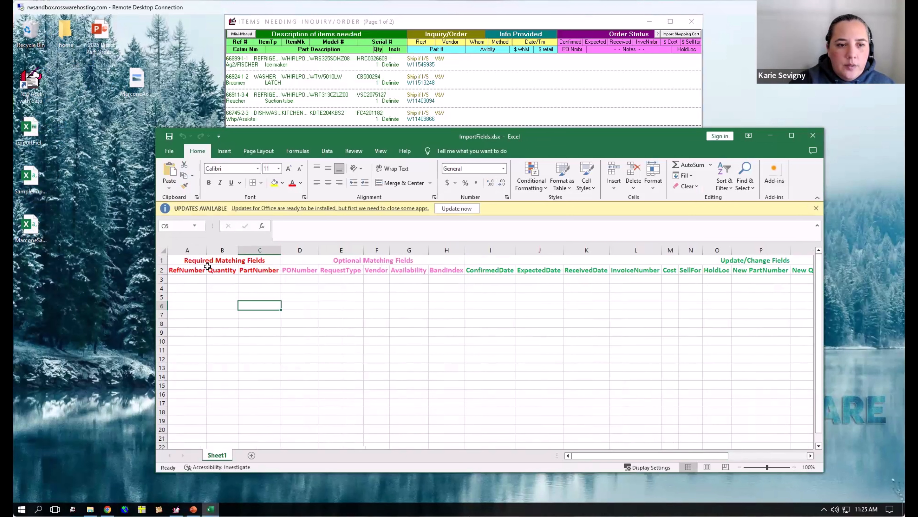
{"action": "left_click_drag", "start_coordinate": [208, 267], "coordinate": [760, 271]}
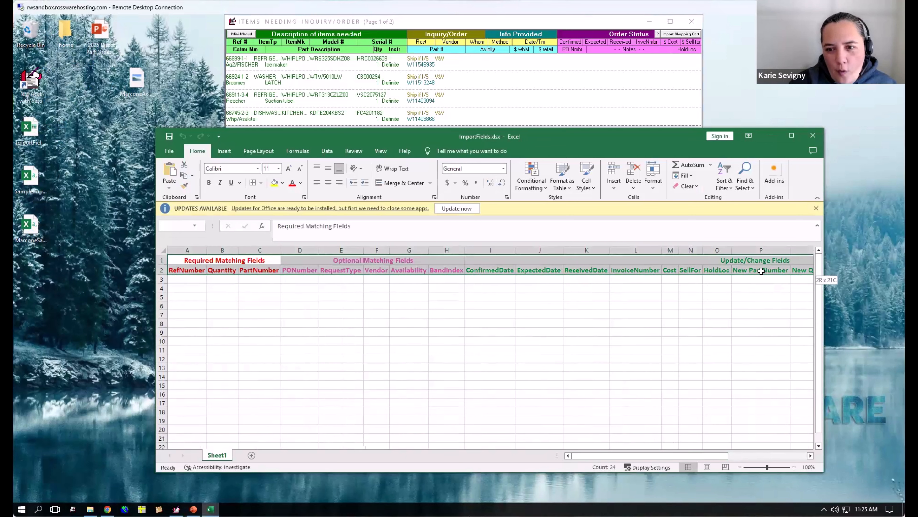
{"action": "left_click", "coordinate": [520, 340]}
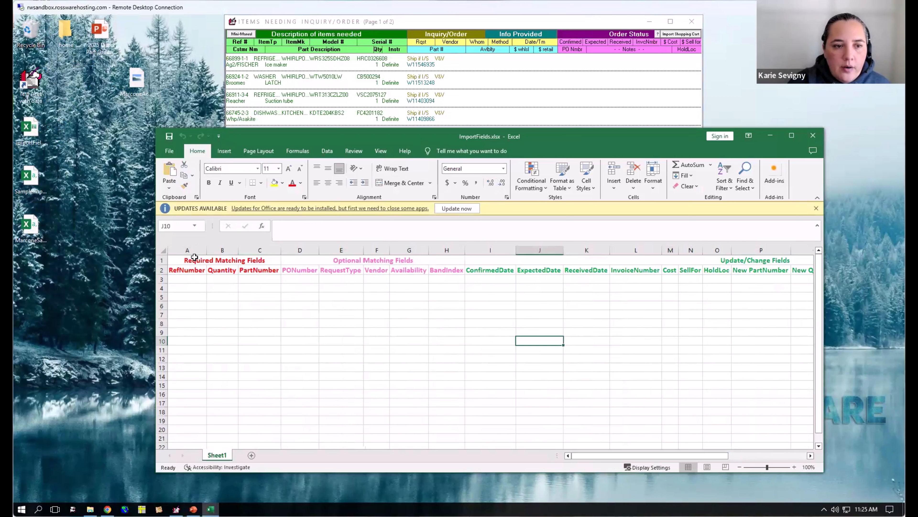
- Point out the required matching fields RefNumber, Quantity and PartNumber by selecting their headers and columns A to C
{"action": "left_click", "coordinate": [193, 246]}
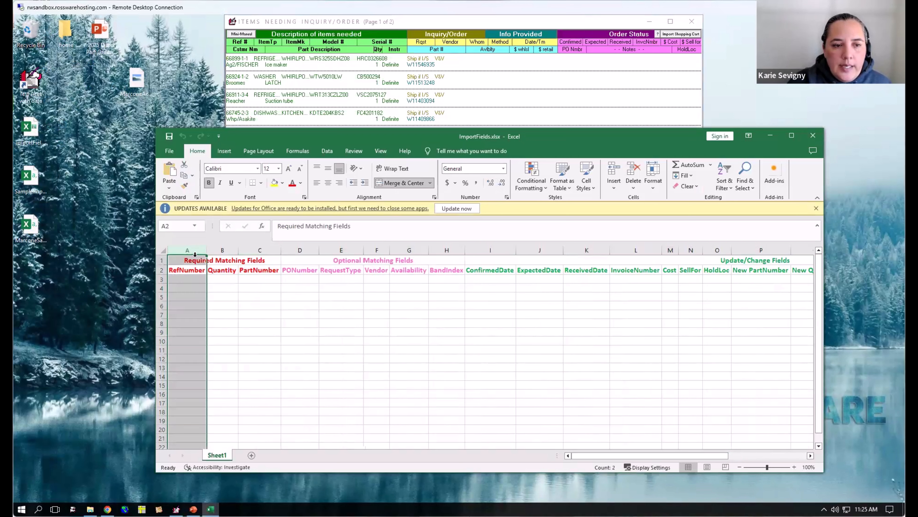
{"action": "left_click", "coordinate": [195, 271]}
{"action": "left_click", "coordinate": [223, 271]}
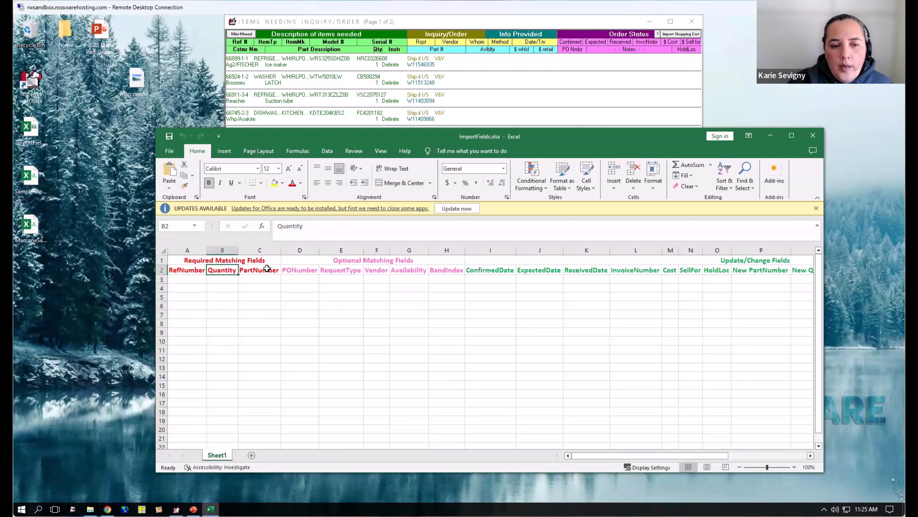
{"action": "left_click", "coordinate": [266, 269]}
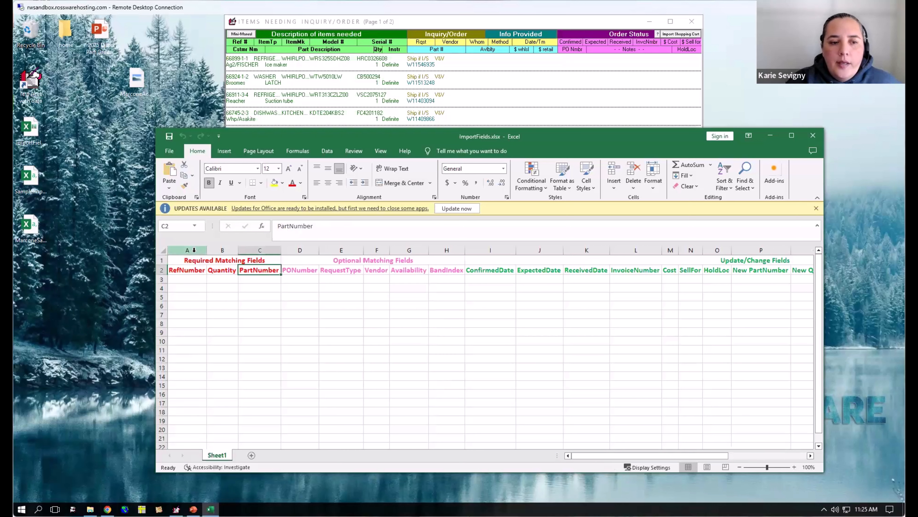
{"action": "left_click", "coordinate": [197, 250]}
{"action": "left_click", "coordinate": [222, 250]}
{"action": "left_click", "coordinate": [242, 250]}
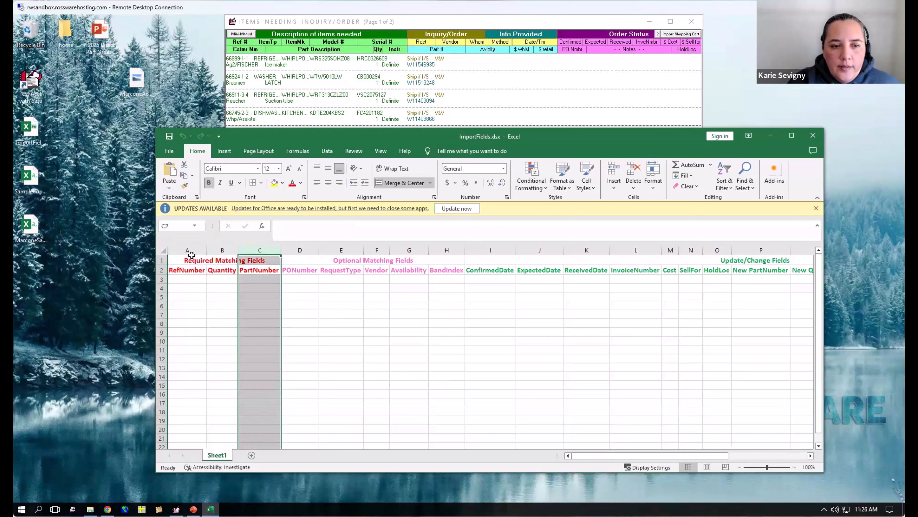
{"action": "left_click_drag", "start_coordinate": [242, 249], "coordinate": [245, 249]}
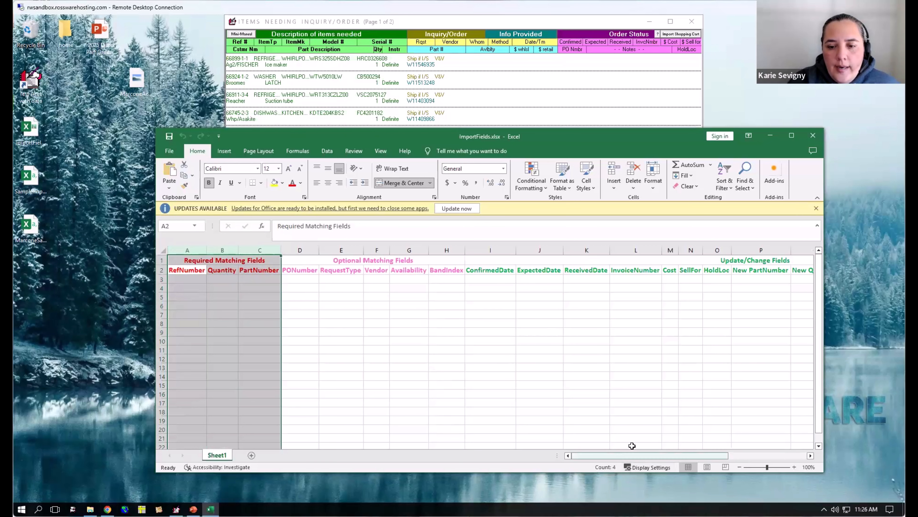
- Examine the update/change fields, selecting the ConfirmedDate, ExpectedDate, ReceivedDate and InvoiceNumber columns and the ConfirmedDate header
{"action": "left_click_drag", "start_coordinate": [630, 457], "coordinate": [705, 449]}
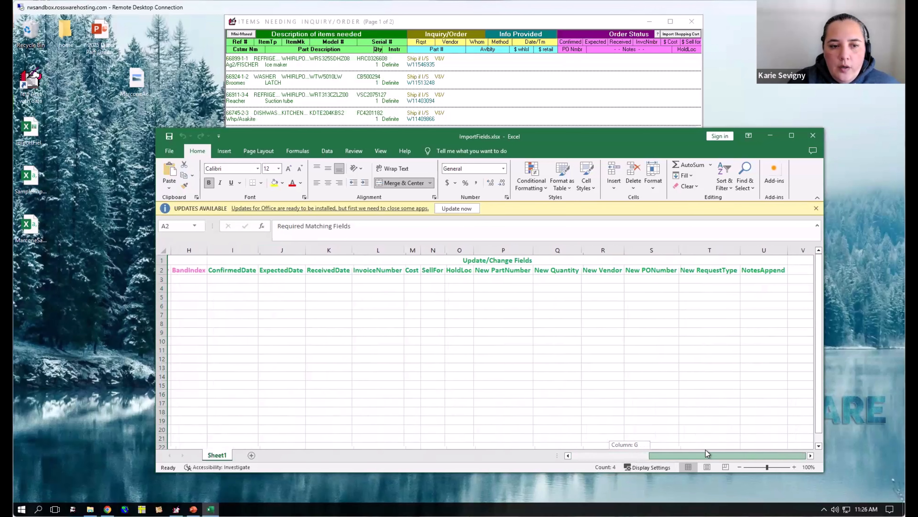
{"action": "left_click", "coordinate": [235, 250]}
{"action": "left_click", "coordinate": [296, 250]}
{"action": "left_click", "coordinate": [326, 250]}
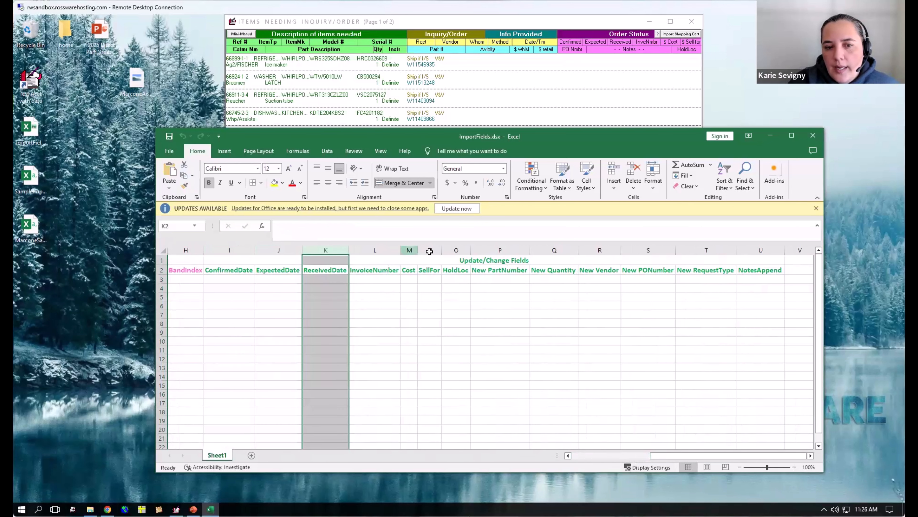
{"action": "left_click", "coordinate": [386, 250]}
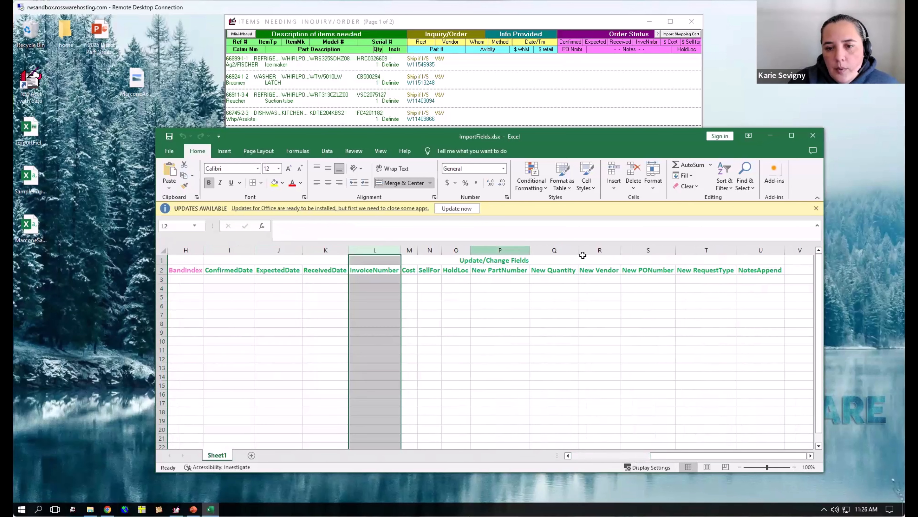
{"action": "left_click", "coordinate": [229, 271]}
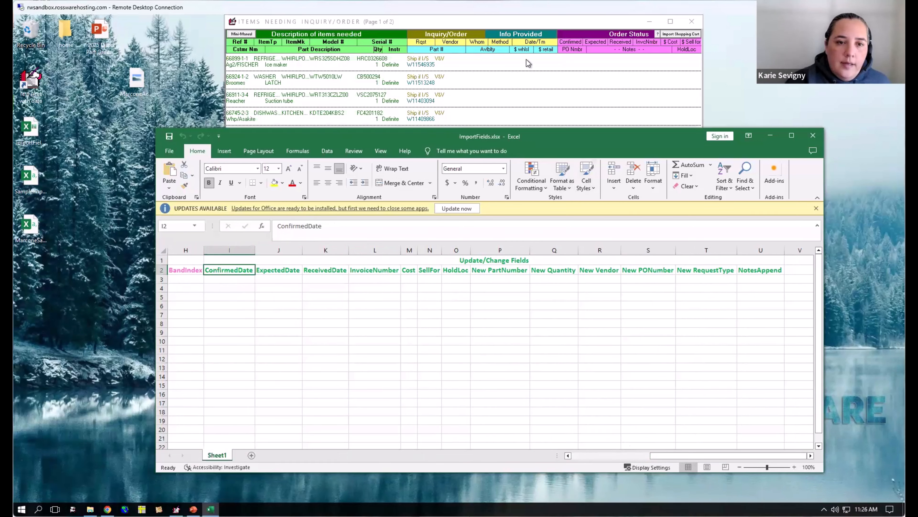
- Switch back to ServiceDesk, leave the current parts file and open the archived special orders
{"action": "left_click", "coordinate": [555, 122]}
{"action": "key", "text": "Escape"}
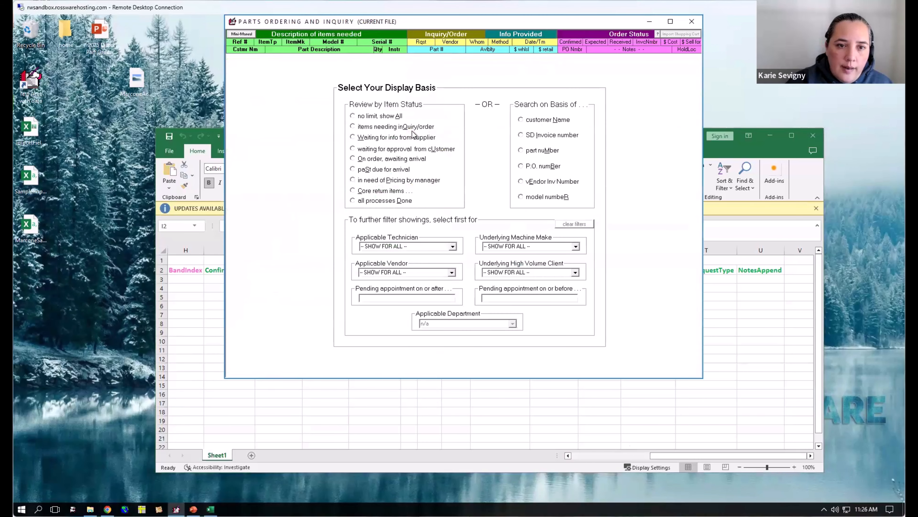
{"action": "key", "text": "Escape"}
{"action": "left_click", "coordinate": [517, 34]}
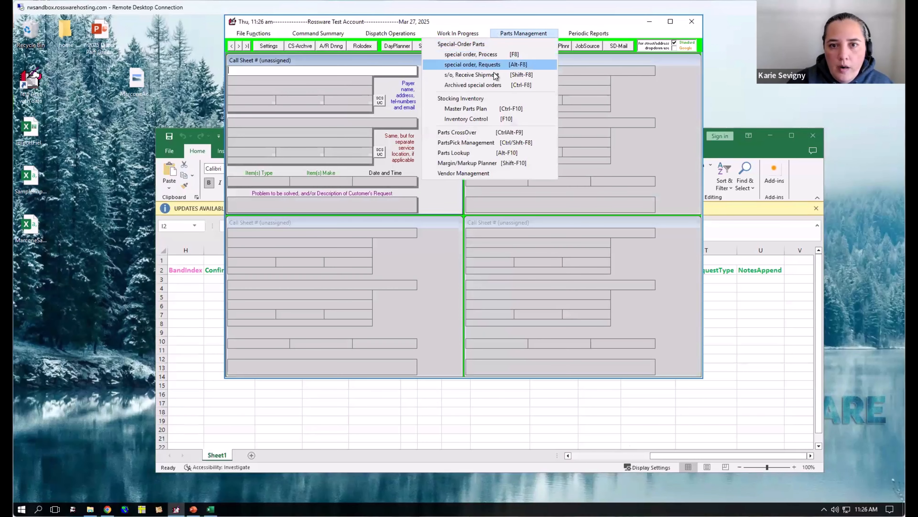
{"action": "left_click", "coordinate": [526, 86]}
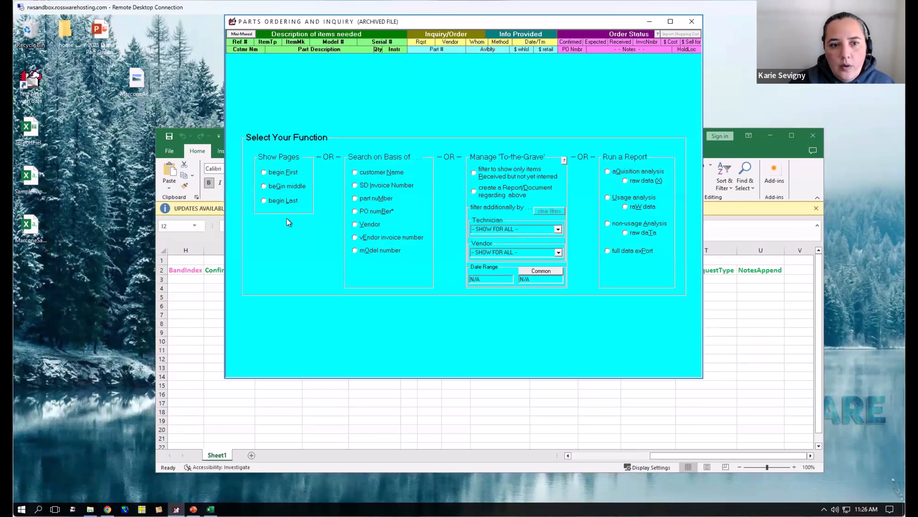
- Show the last page of archived special orders, set the Coupler item's hold location to CrdtRcvd, and leave the archive
{"action": "left_click", "coordinate": [290, 202]}
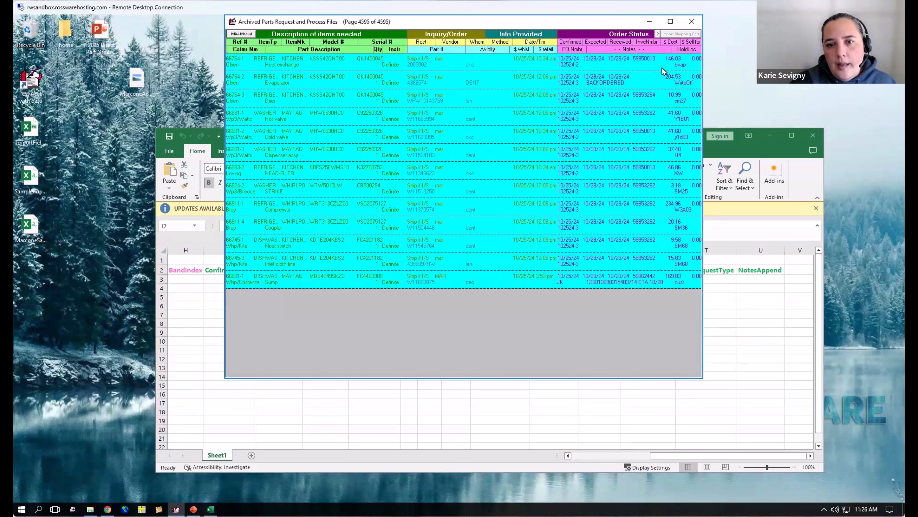
{"action": "left_click", "coordinate": [690, 229]}
{"action": "left_click", "coordinate": [690, 229]}
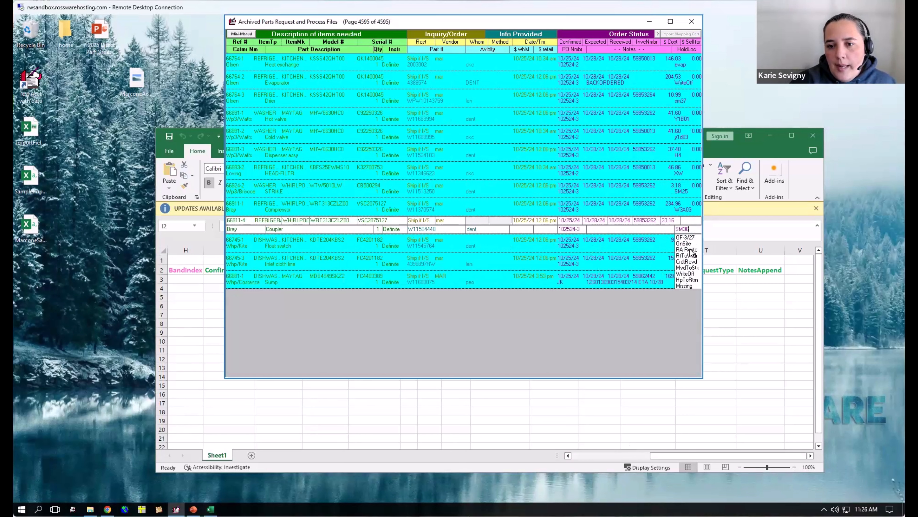
{"action": "left_click", "coordinate": [685, 262]}
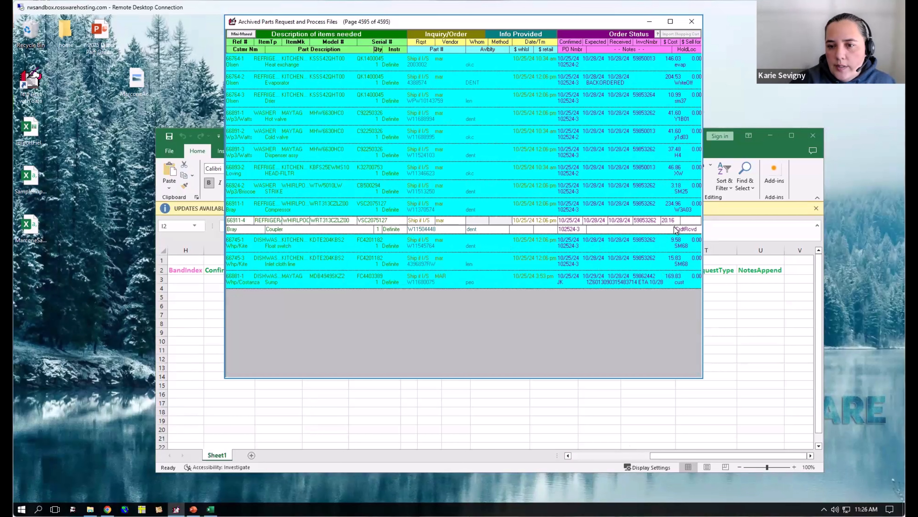
{"action": "left_click", "coordinate": [664, 311]}
{"action": "left_click", "coordinate": [436, 290]}
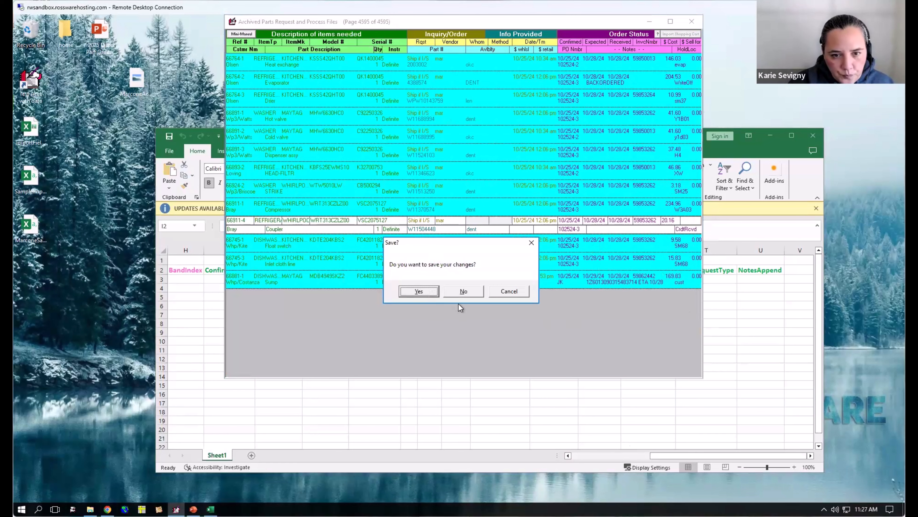
{"action": "key", "text": "Escape"}
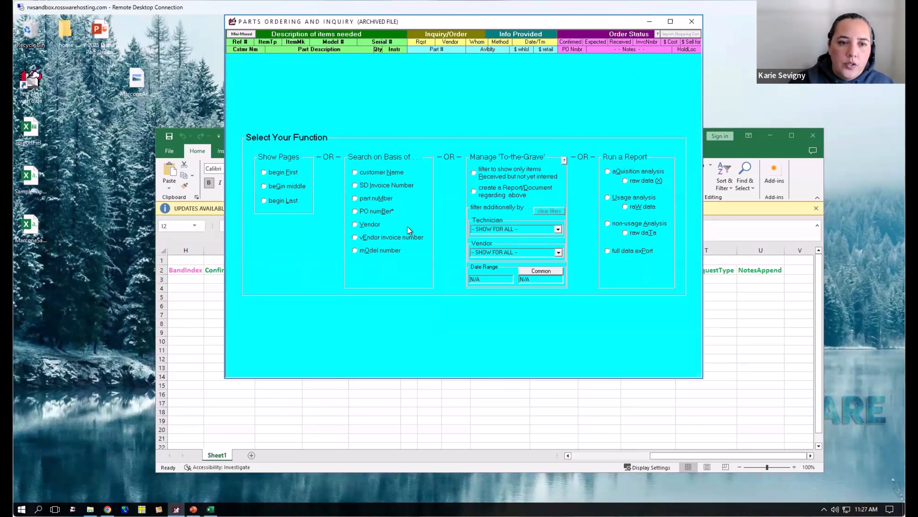
{"action": "key", "text": "Escape"}
- Switch back to ImportFields.xlsx in Excel and point out columns A to C plus the cells under HoldLoc and InvoiceNumber
{"action": "left_click", "coordinate": [366, 422]}
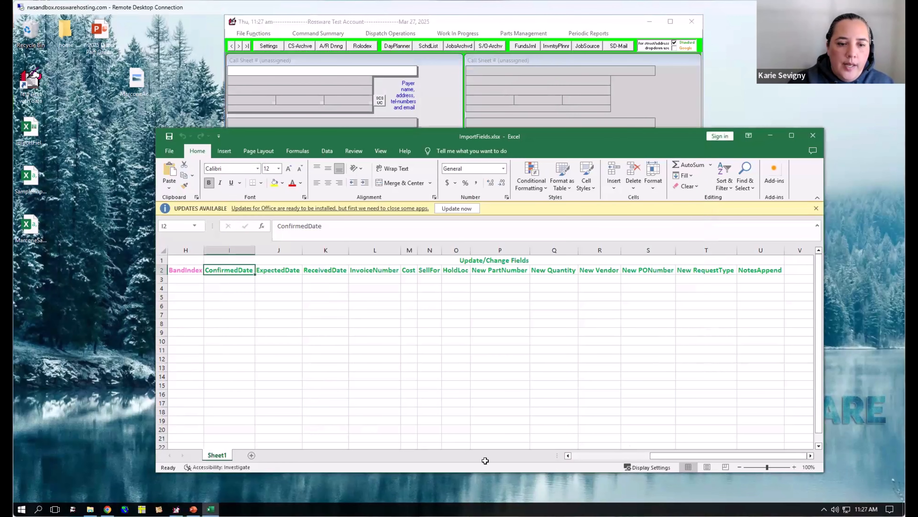
{"action": "left_click_drag", "start_coordinate": [668, 457], "coordinate": [561, 456]}
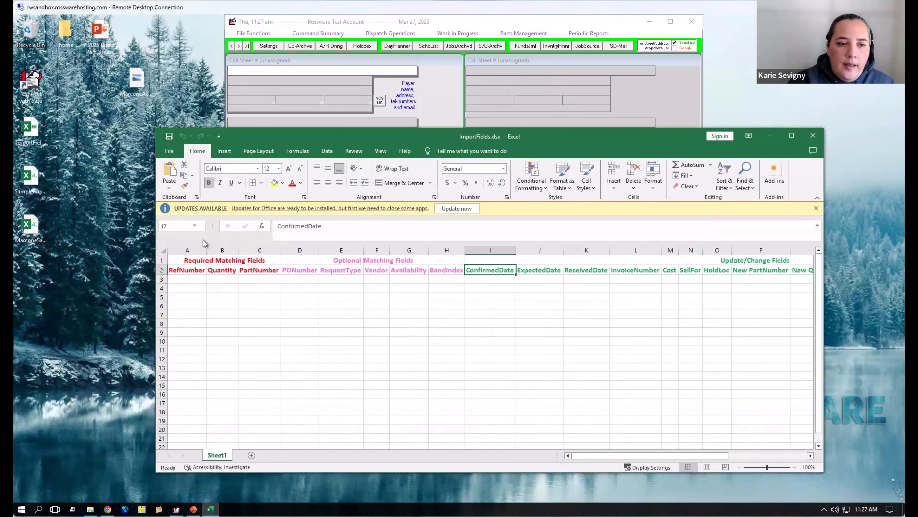
{"action": "left_click_drag", "start_coordinate": [187, 250], "coordinate": [198, 341]}
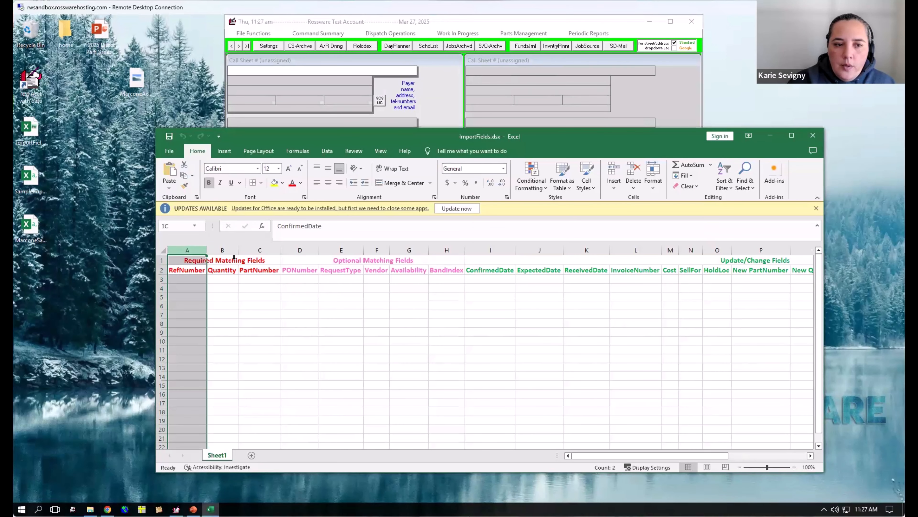
{"action": "left_click", "coordinate": [224, 250]}
{"action": "left_click", "coordinate": [268, 250]}
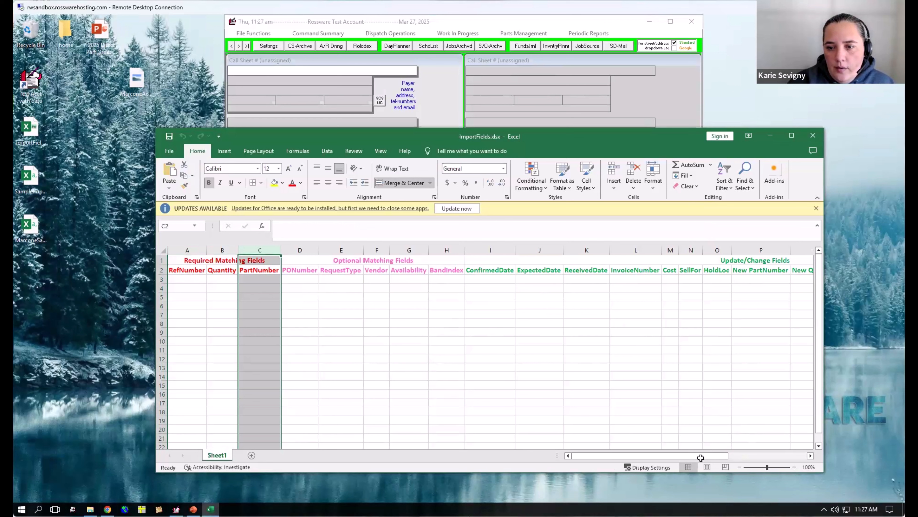
{"action": "left_click", "coordinate": [717, 281]}
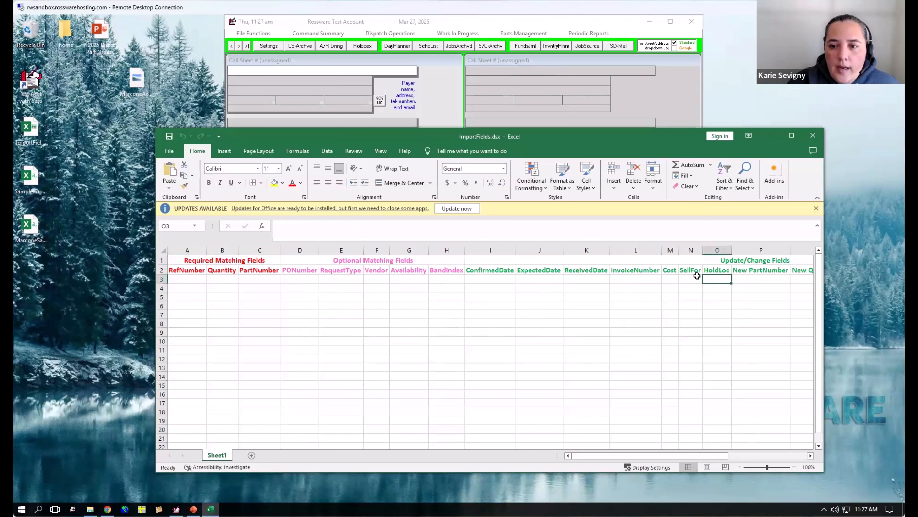
{"action": "left_click", "coordinate": [646, 280]}
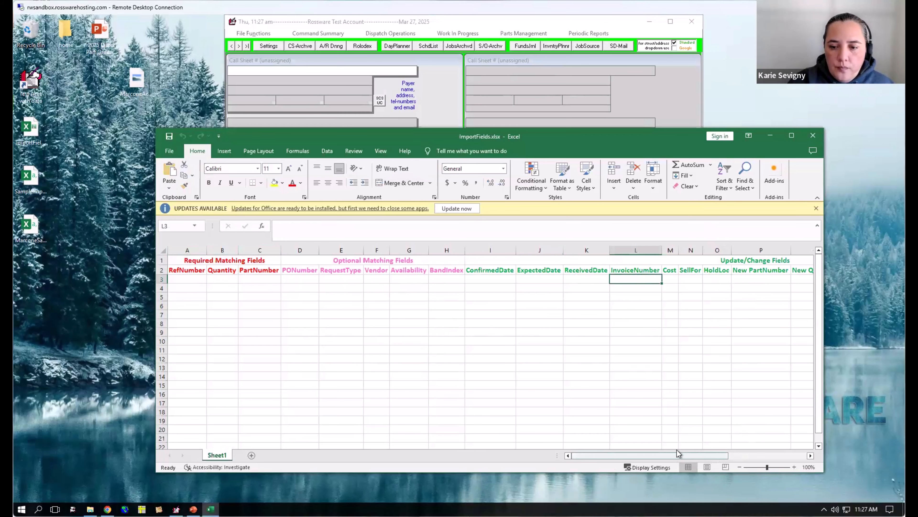
- Minimize the workbook, switch to Chrome and open the Help center from rossware.com in a new tab
{"action": "left_click", "coordinate": [770, 135]}
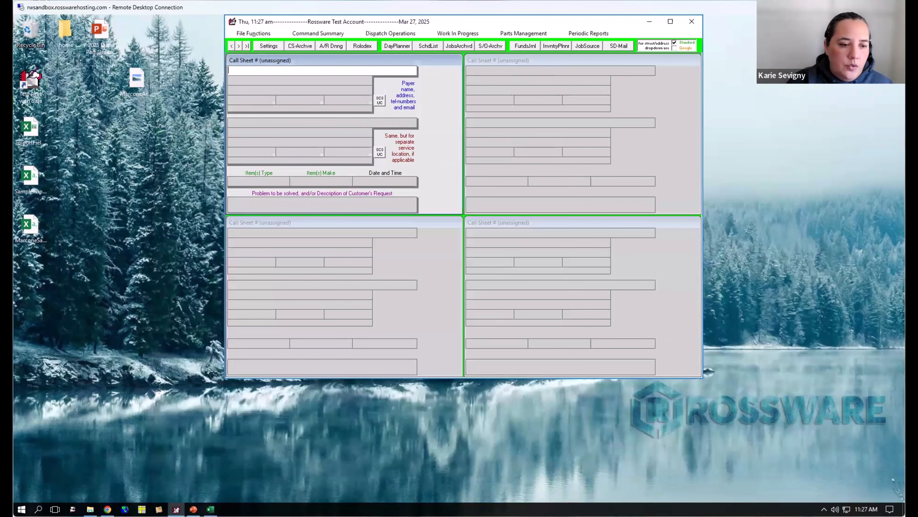
{"action": "left_click", "coordinate": [107, 509]}
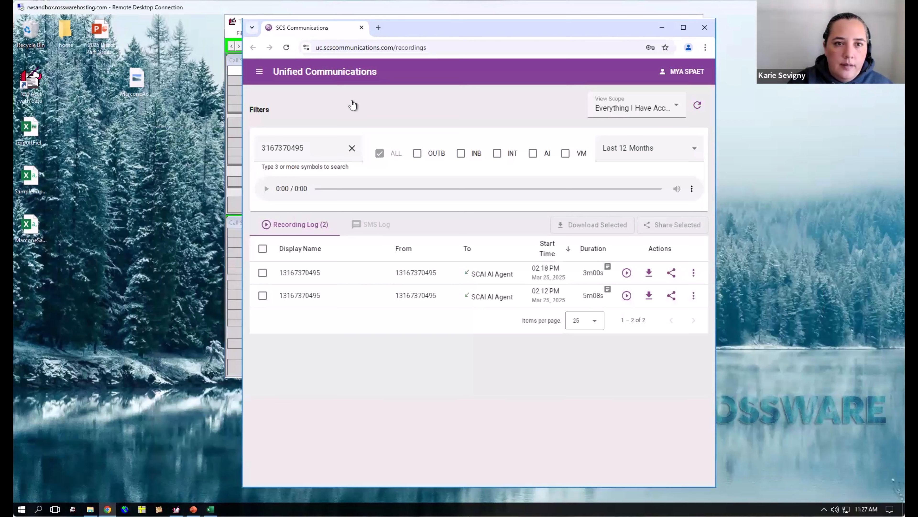
{"action": "left_click", "coordinate": [378, 28]}
{"action": "type", "text": "r"}
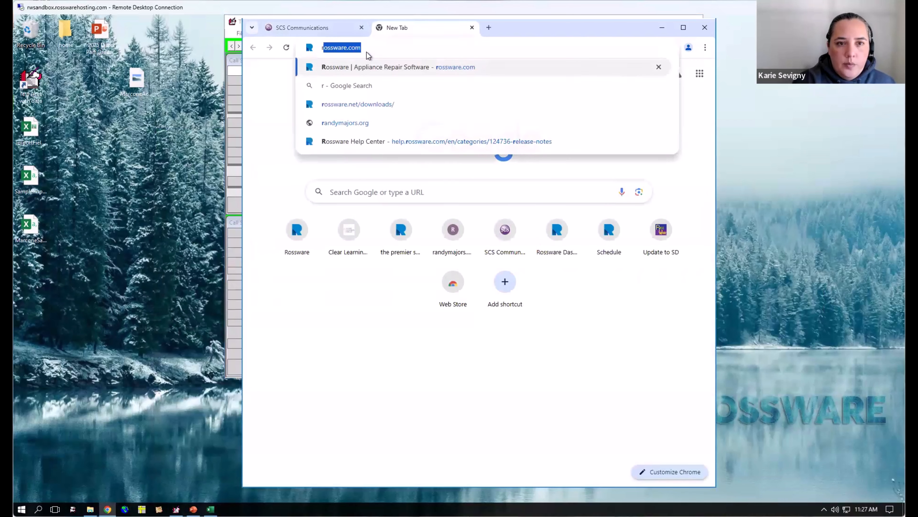
{"action": "type", "text": "oss"}
{"action": "key", "text": "Return"}
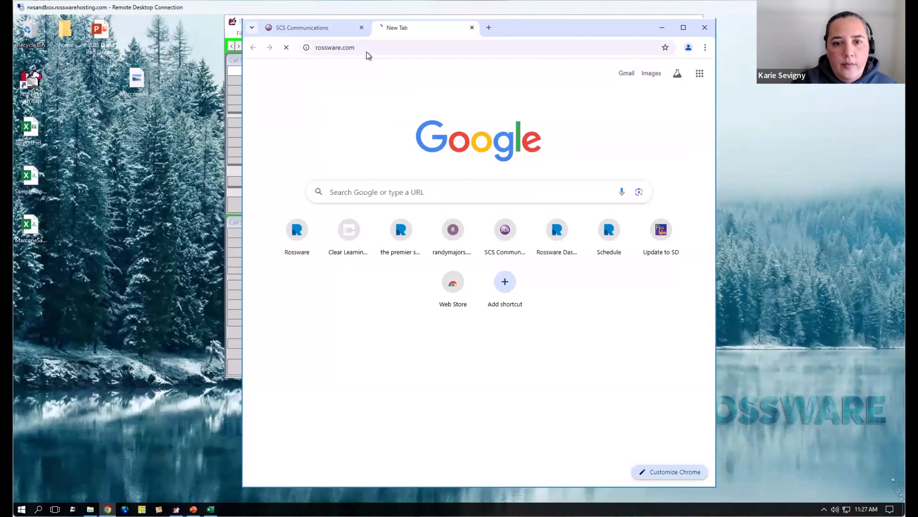
{"action": "left_click", "coordinate": [451, 78]}
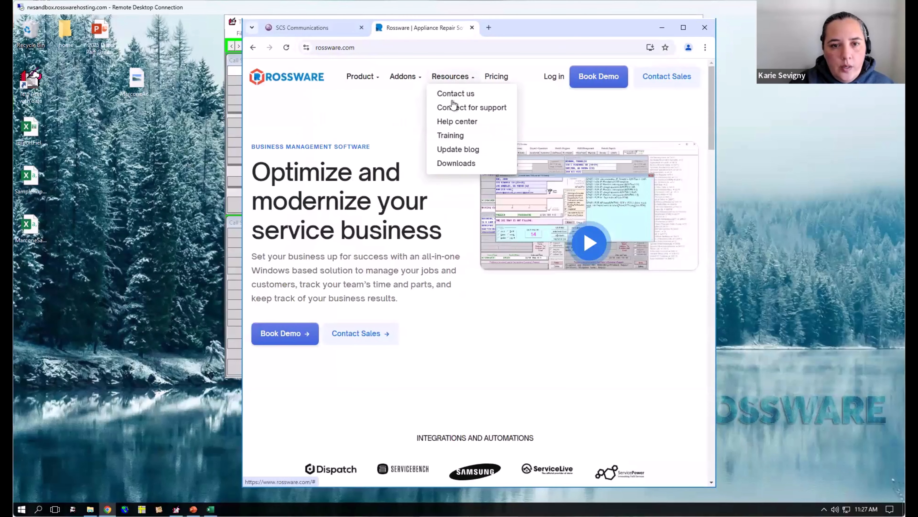
{"action": "left_click", "coordinate": [456, 122]}
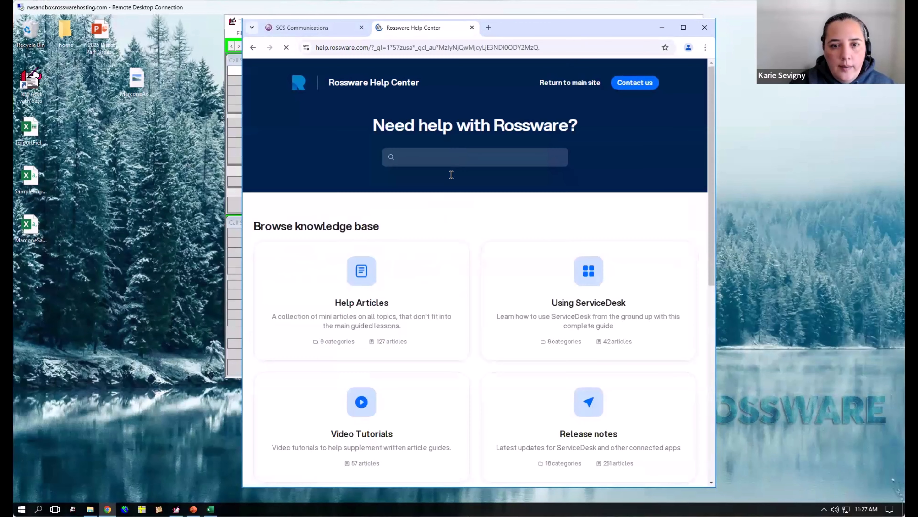
- Search the Help Center for "bulk import" and open the article "ServiceDesk - Special order parts bulk update"
{"action": "left_click", "coordinate": [476, 150]}
{"action": "type", "text": "bulk im"}
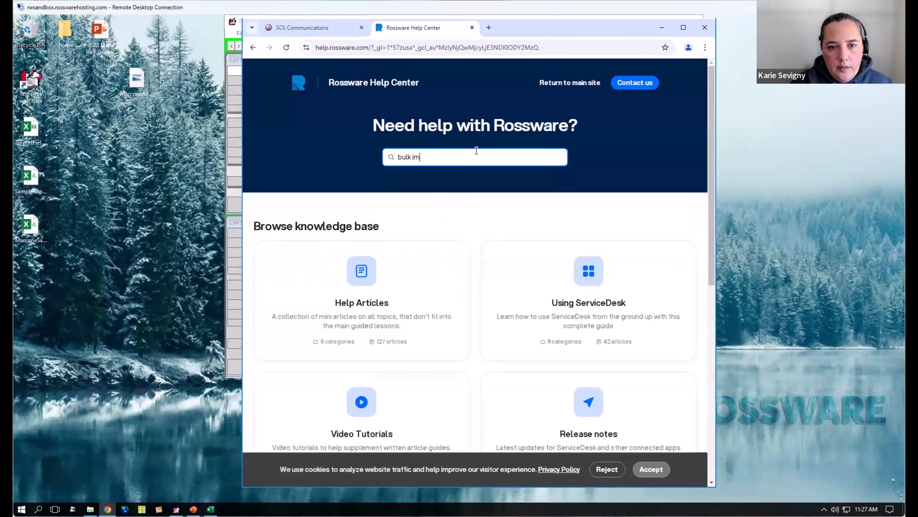
{"action": "type", "text": "port"}
{"action": "key", "text": "Return"}
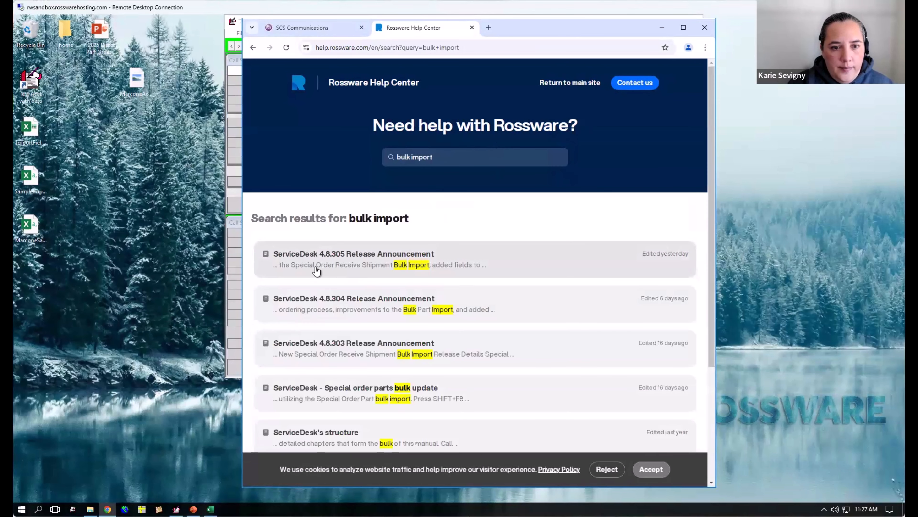
{"action": "scroll", "coordinate": [398, 318], "scroll_direction": "down", "scroll_amount": 3}
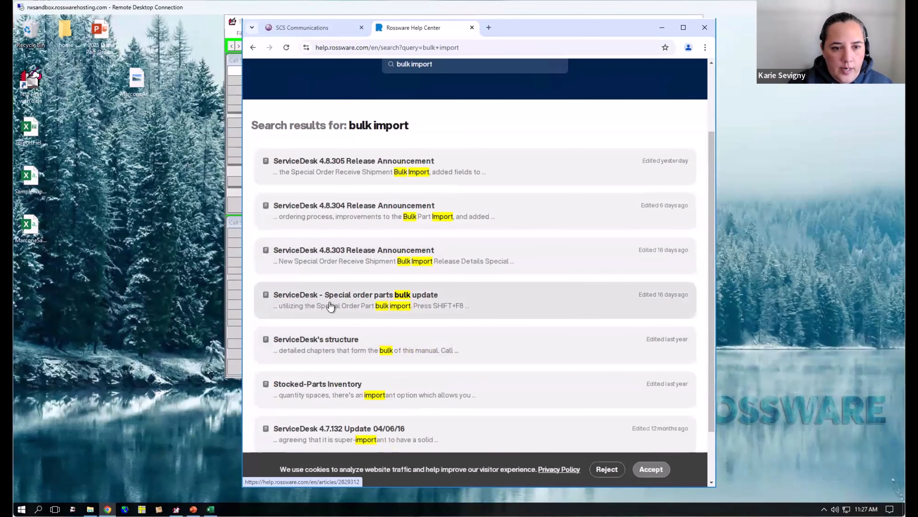
{"action": "left_click", "coordinate": [424, 299]}
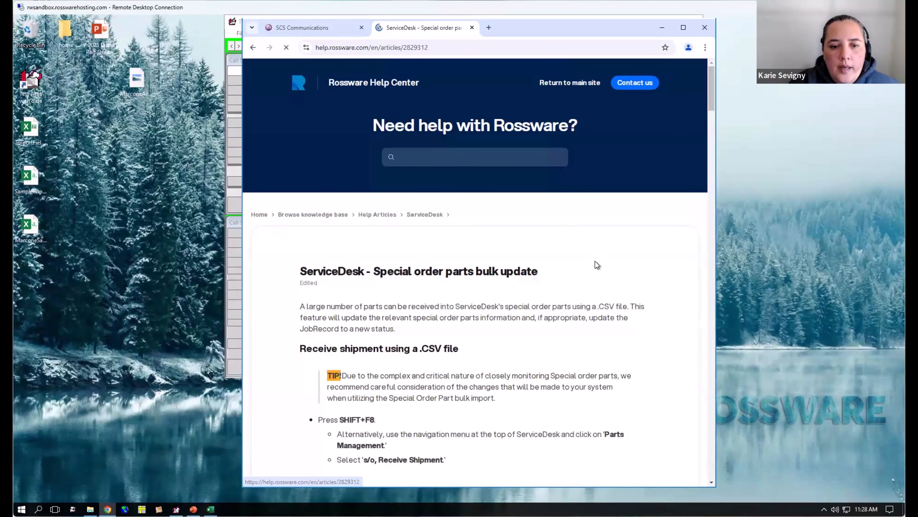
- Read through to the parts reception file formatting section, highlighting the required columns A to C and the Availability and BandIndex entries
{"action": "scroll", "coordinate": [514, 336], "scroll_direction": "down", "scroll_amount": 7}
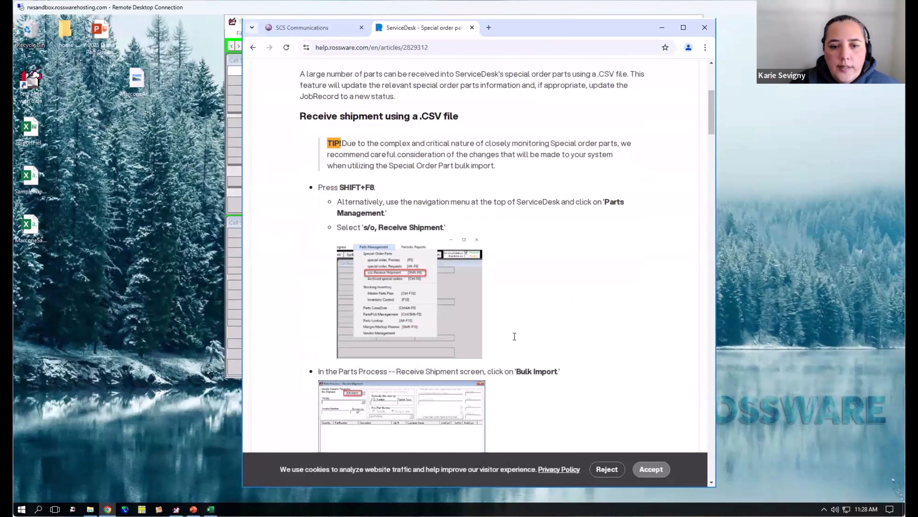
{"action": "scroll", "coordinate": [515, 336], "scroll_direction": "down", "scroll_amount": 1}
{"action": "scroll", "coordinate": [515, 337], "scroll_direction": "down", "scroll_amount": 8}
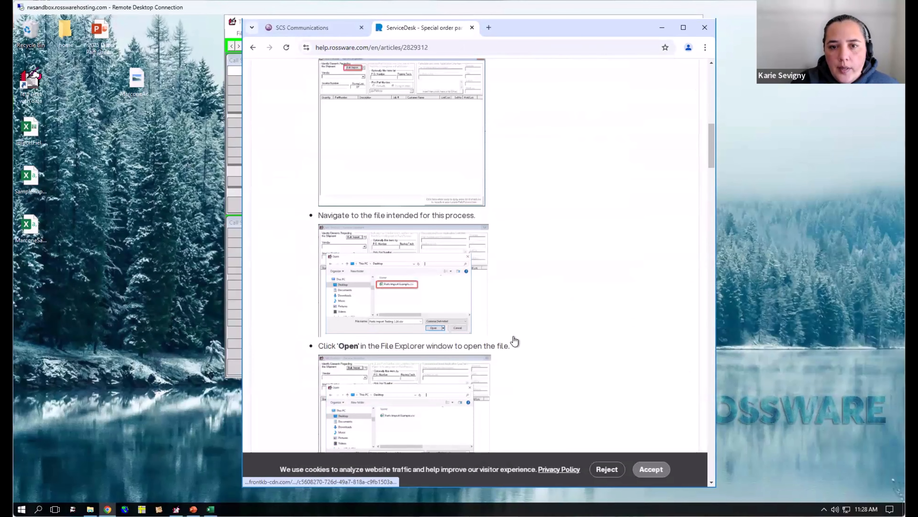
{"action": "scroll", "coordinate": [514, 341], "scroll_direction": "down", "scroll_amount": 6}
{"action": "scroll", "coordinate": [514, 340], "scroll_direction": "down", "scroll_amount": 15}
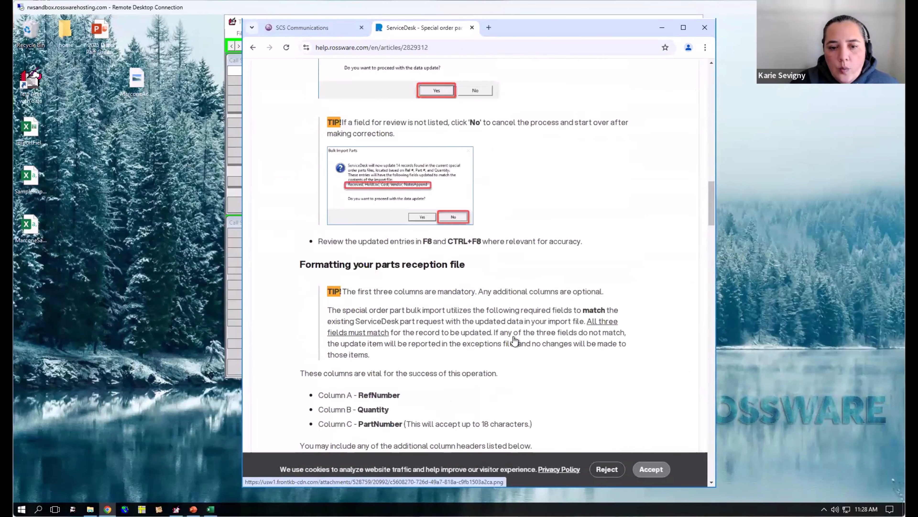
{"action": "left_click_drag", "start_coordinate": [319, 161], "coordinate": [434, 192]}
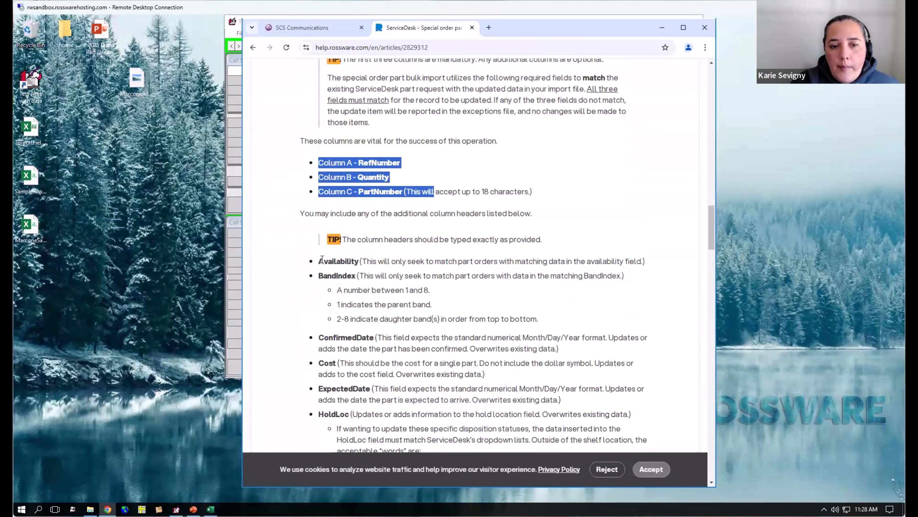
{"action": "left_click_drag", "start_coordinate": [321, 261], "coordinate": [624, 276]}
- Review the optional column headers and highlight the entries from New PartNumber through Vendor
{"action": "scroll", "coordinate": [380, 359], "scroll_direction": "down", "scroll_amount": 4}
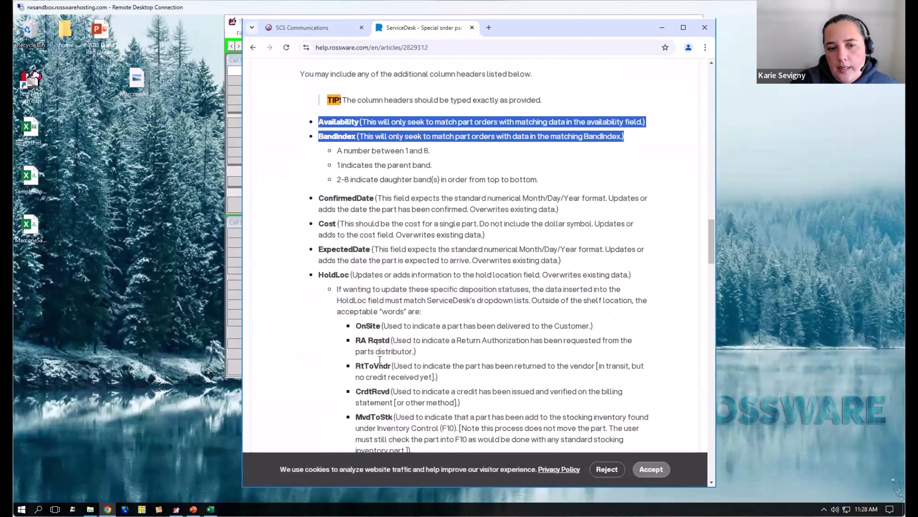
{"action": "scroll", "coordinate": [379, 359], "scroll_direction": "down", "scroll_amount": 10}
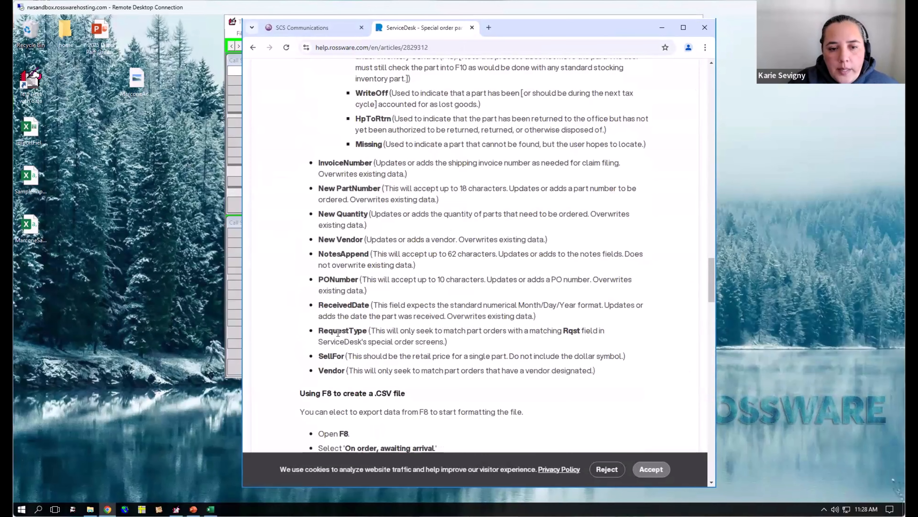
{"action": "scroll", "coordinate": [338, 333], "scroll_direction": "down", "scroll_amount": 1}
{"action": "left_click_drag", "start_coordinate": [342, 324], "coordinate": [318, 142]}
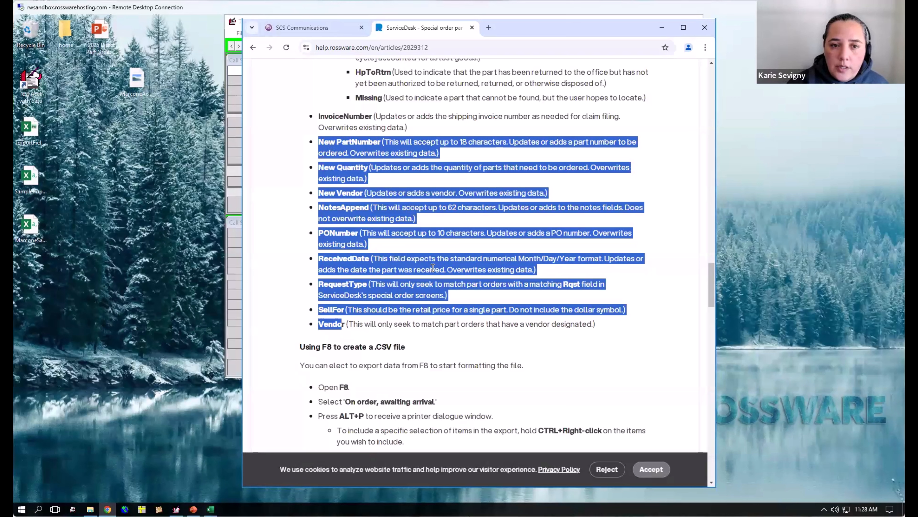
- Return to the BandIndex entry in the optional column list and highlight its full description line
{"action": "scroll", "coordinate": [427, 247], "scroll_direction": "up", "scroll_amount": 6}
{"action": "scroll", "coordinate": [425, 240], "scroll_direction": "up", "scroll_amount": 4}
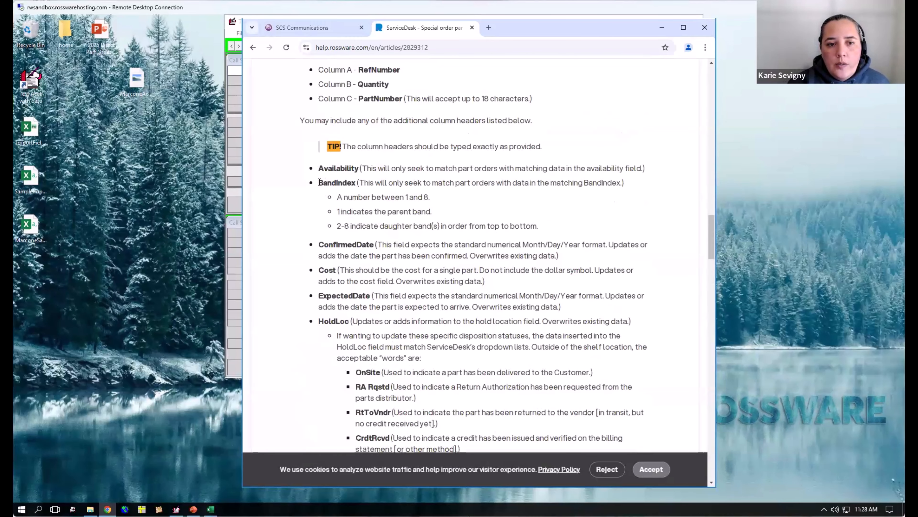
{"action": "left_click_drag", "start_coordinate": [358, 185], "coordinate": [416, 188]}
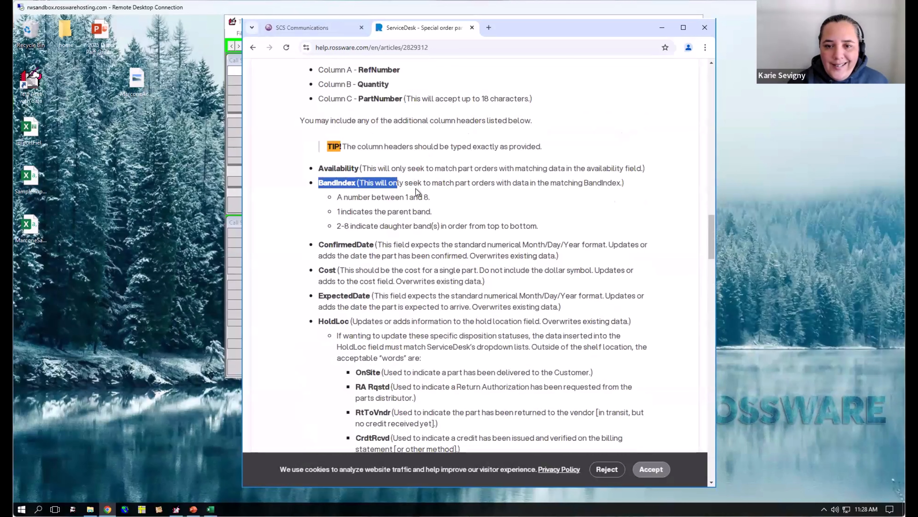
{"action": "triple_click", "coordinate": [415, 189]}
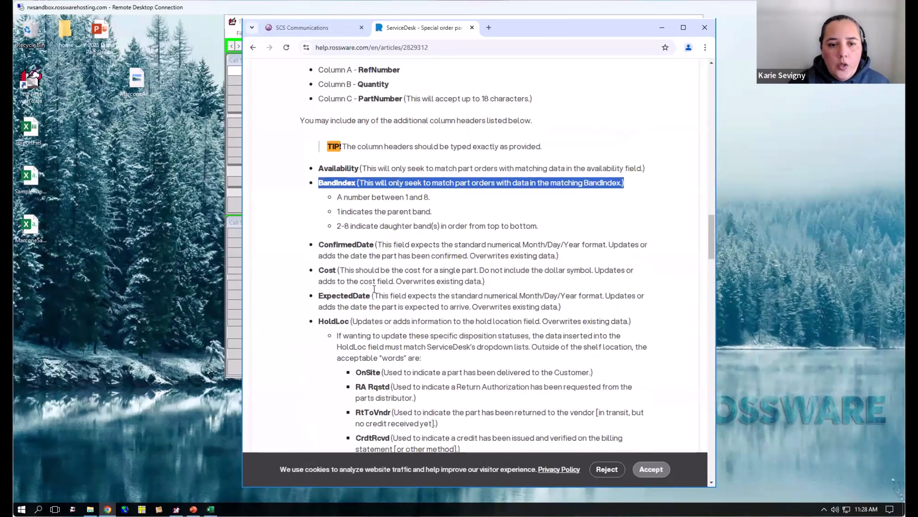
- Highlight the RequestType entry near the end of the optional column list, then review the HoldLoc entry again
{"action": "scroll", "coordinate": [374, 289], "scroll_direction": "down", "scroll_amount": 3}
{"action": "scroll", "coordinate": [373, 289], "scroll_direction": "down", "scroll_amount": 5}
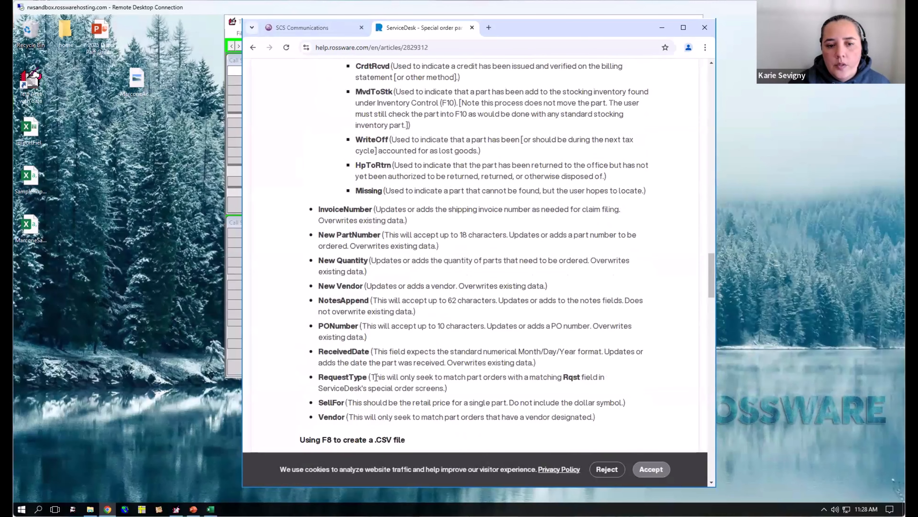
{"action": "left_click_drag", "start_coordinate": [317, 377], "coordinate": [376, 377]}
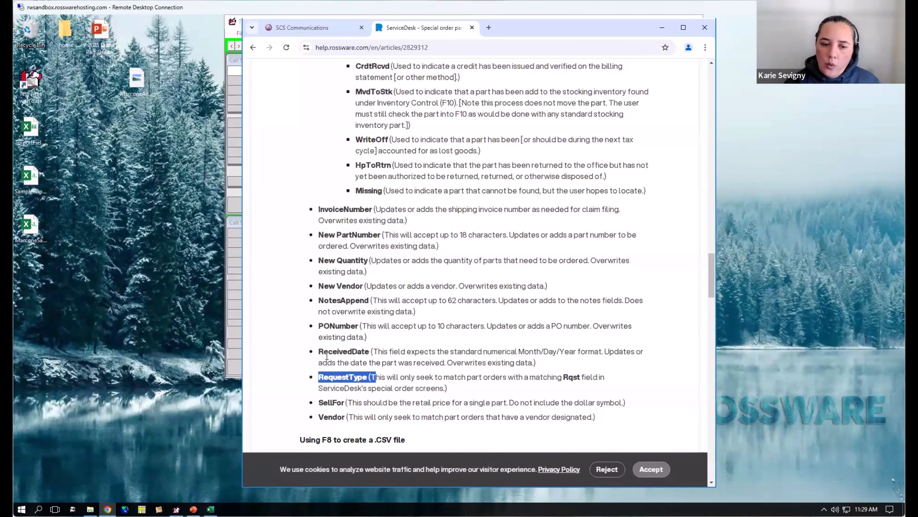
{"action": "scroll", "coordinate": [429, 331], "scroll_direction": "down", "scroll_amount": 2}
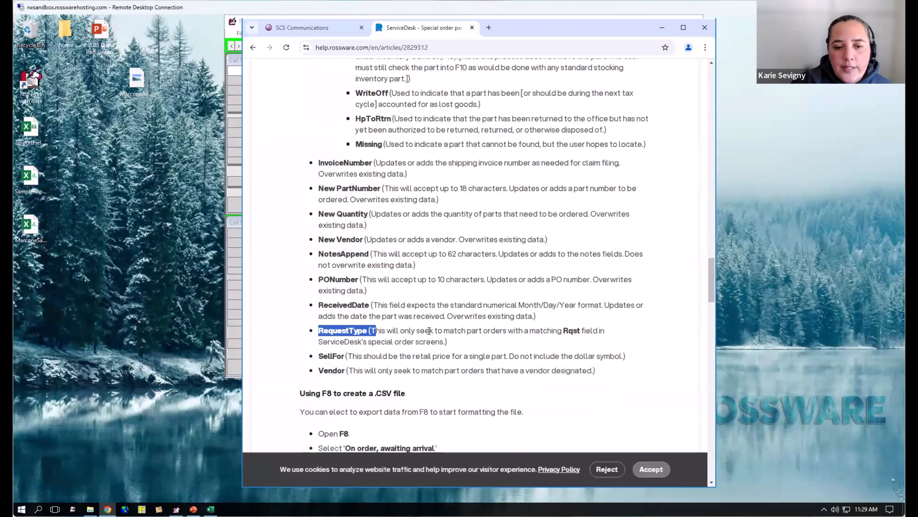
{"action": "scroll", "coordinate": [438, 348], "scroll_direction": "up", "scroll_amount": 10}
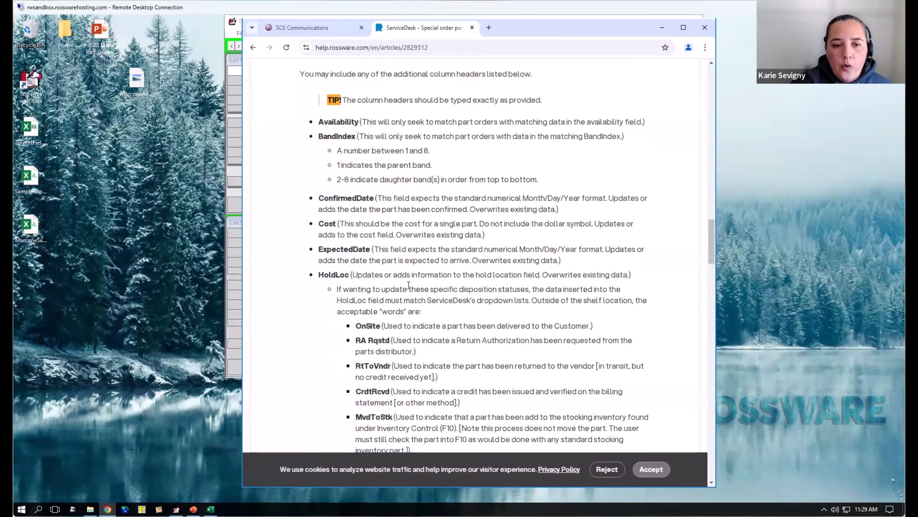
- Close the Help Center article and open SampleImport.csv from the desktop in Excel
{"action": "scroll", "coordinate": [409, 285], "scroll_direction": "up", "scroll_amount": 4}
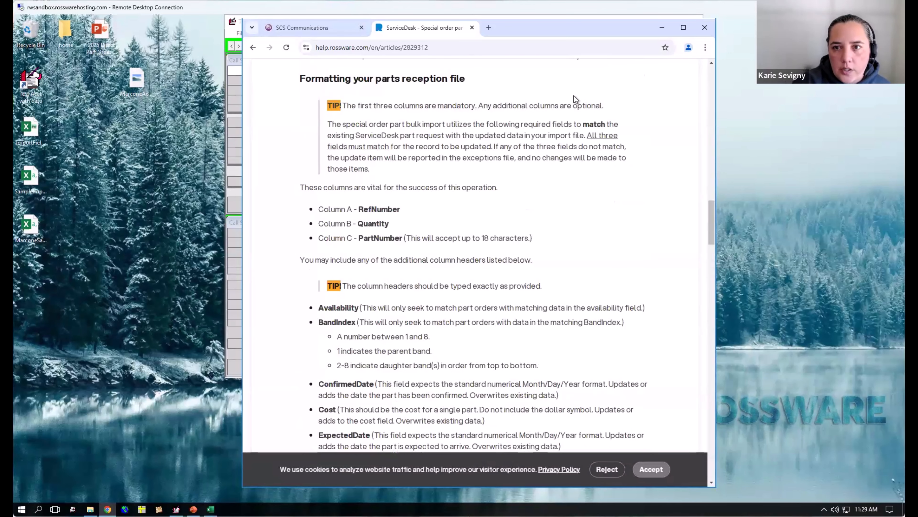
{"action": "left_click", "coordinate": [709, 26]}
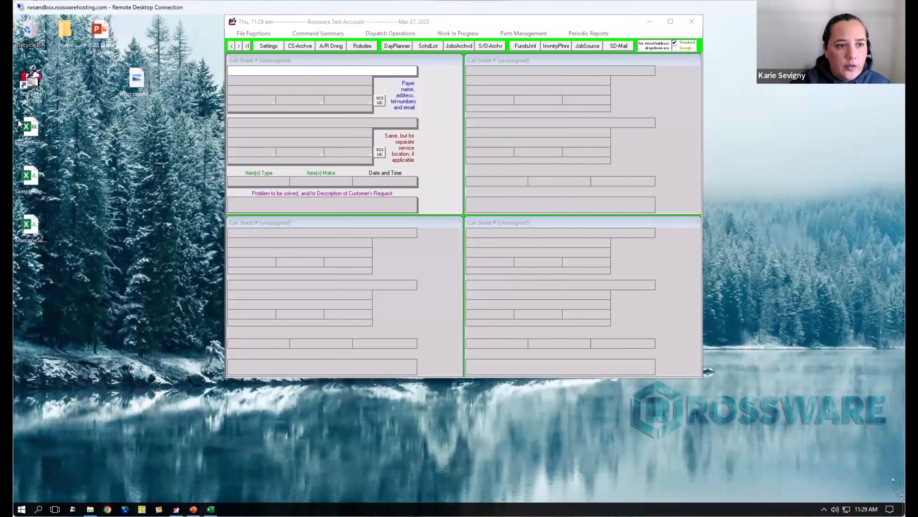
{"action": "left_click", "coordinate": [30, 175]}
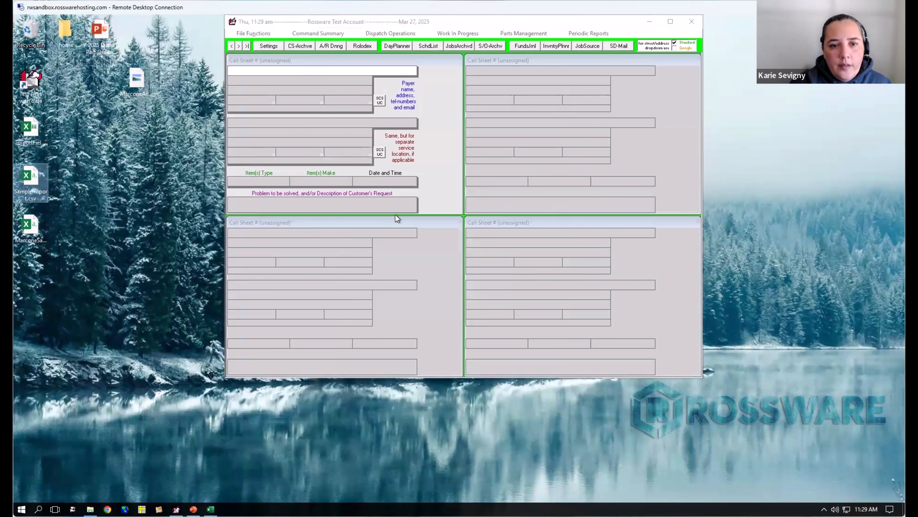
{"action": "double_click", "coordinate": [30, 176]}
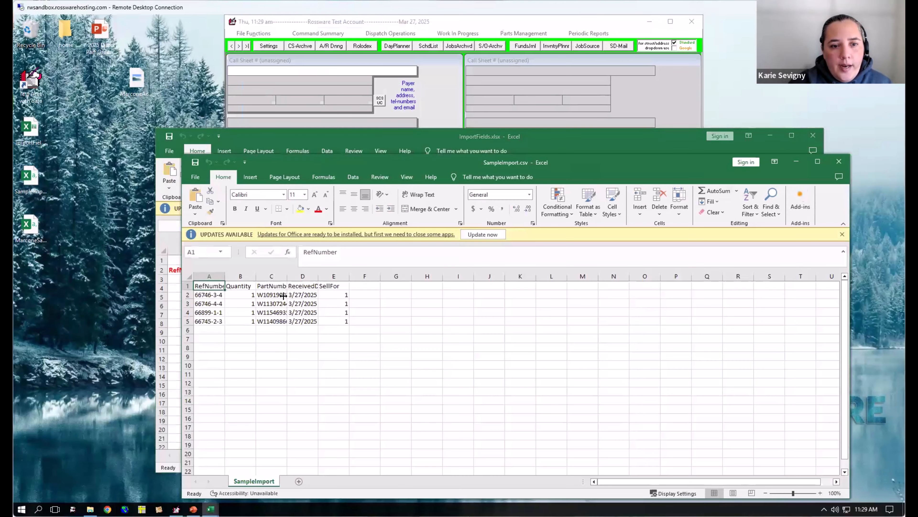
- Autofit the widths of columns A through F in SampleImport.csv so the headers and values show in full
{"action": "left_click_drag", "start_coordinate": [215, 273], "coordinate": [361, 287]}
{"action": "left_click", "coordinate": [363, 330]}
{"action": "left_click_drag", "start_coordinate": [211, 276], "coordinate": [358, 286]}
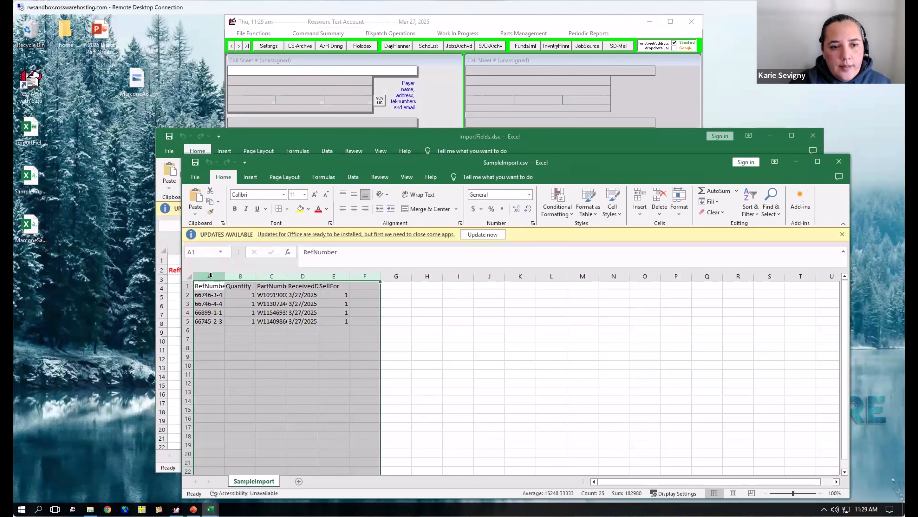
{"action": "double_click", "coordinate": [225, 275]}
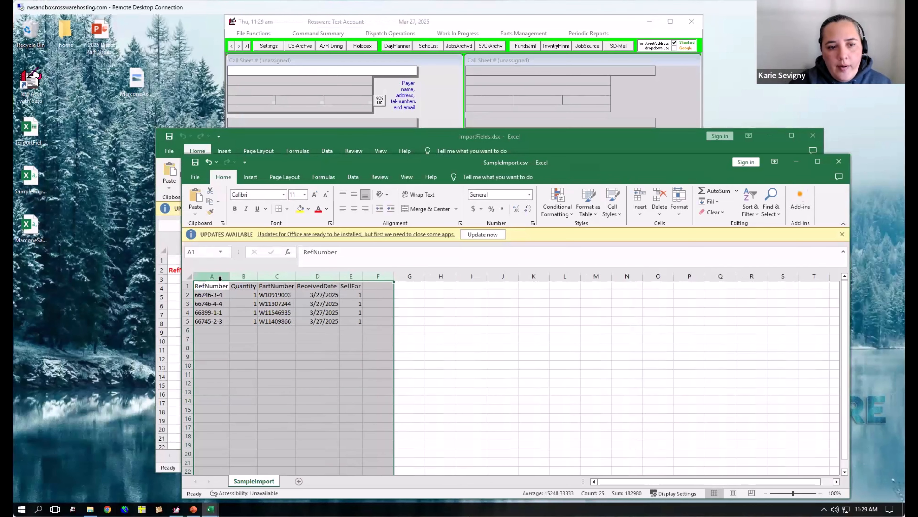
- Go through the sample file's RefNumber, Quantity and PartNumber headers, then highlight the whole ReceivedDate and SellFor columns
{"action": "left_click", "coordinate": [221, 288]}
{"action": "left_click", "coordinate": [249, 286]}
{"action": "left_click", "coordinate": [286, 286]}
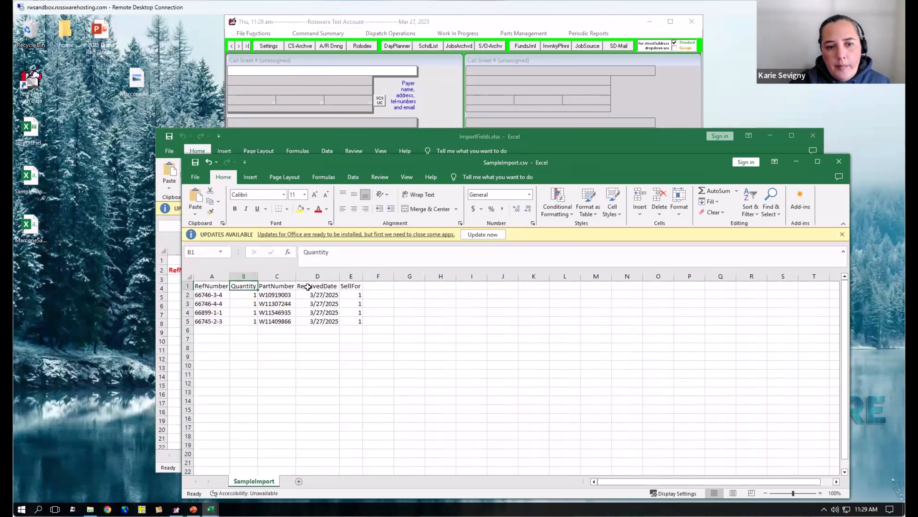
{"action": "left_click", "coordinate": [327, 286]}
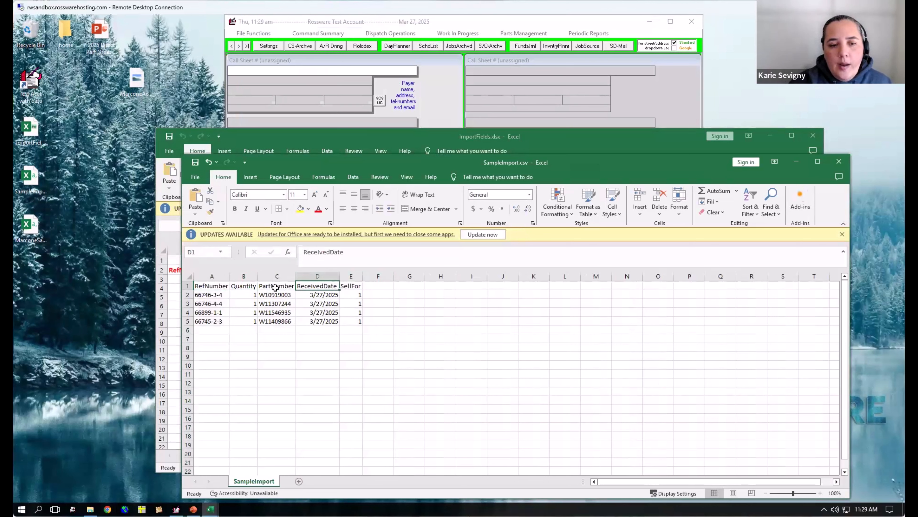
{"action": "left_click", "coordinate": [331, 275]}
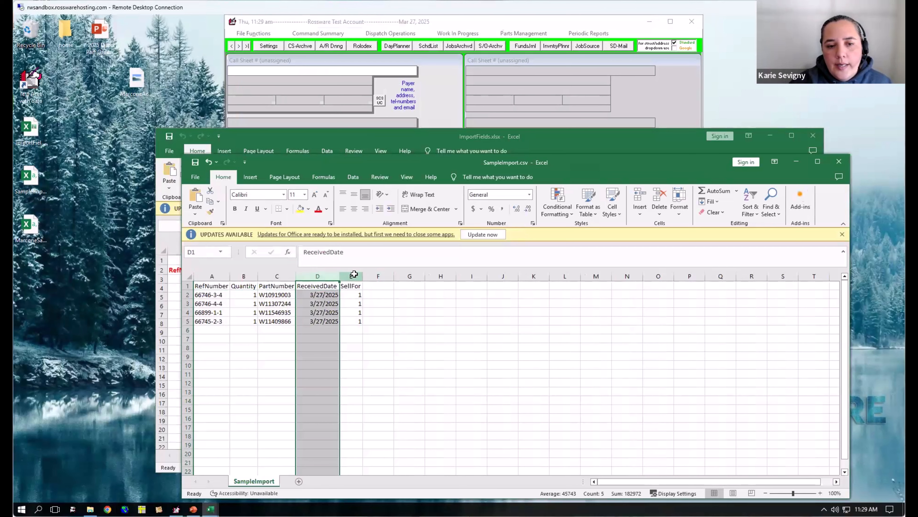
{"action": "left_click", "coordinate": [351, 275]}
{"action": "left_click", "coordinate": [438, 325]}
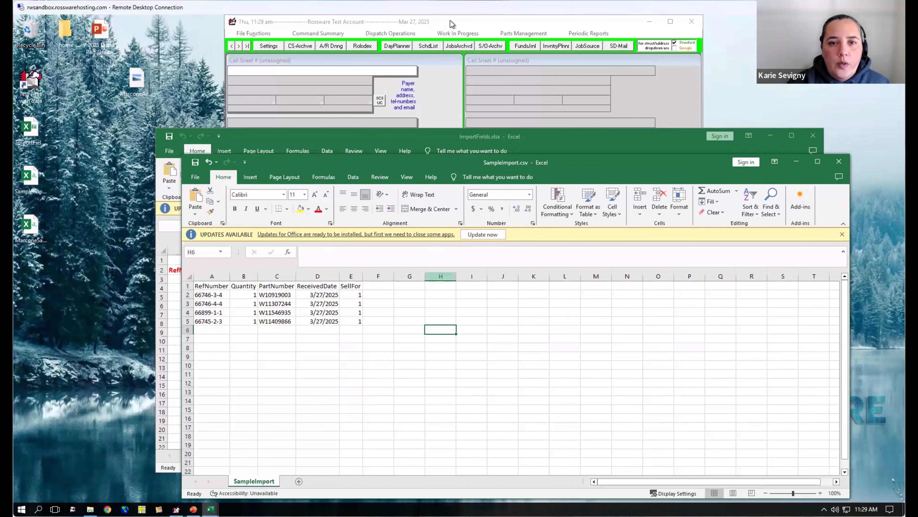
- Switch to ServiceDesk, list the special orders needing inquiry/order, and return to SampleImport.csv to compare
{"action": "left_click", "coordinate": [534, 33]}
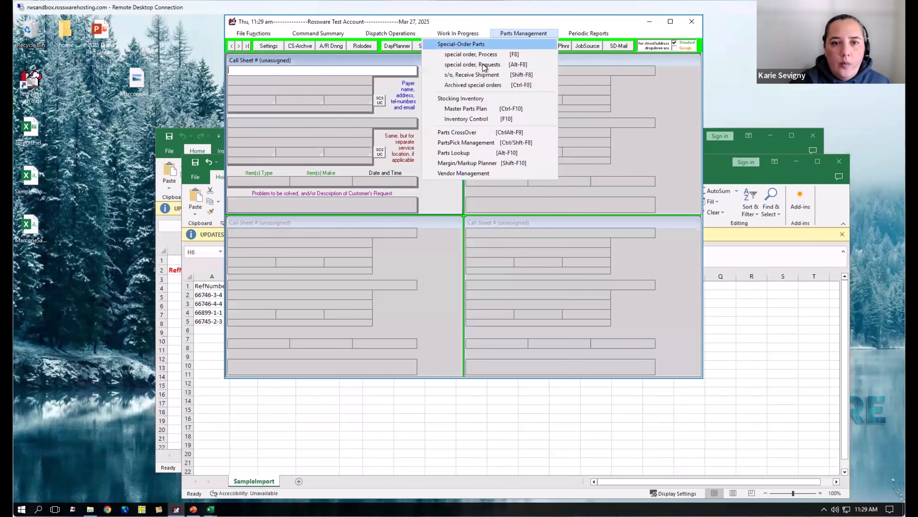
{"action": "left_click", "coordinate": [519, 56]}
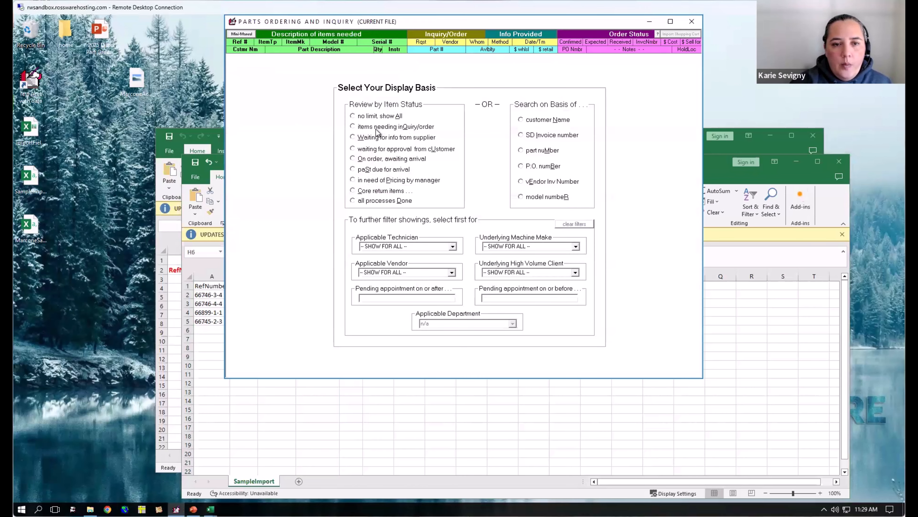
{"action": "left_click", "coordinate": [378, 129]}
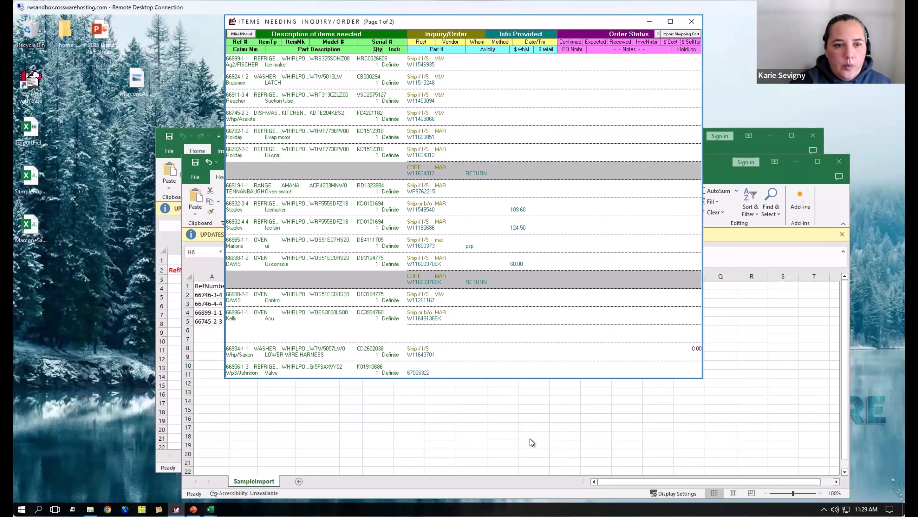
{"action": "left_click", "coordinate": [544, 417]}
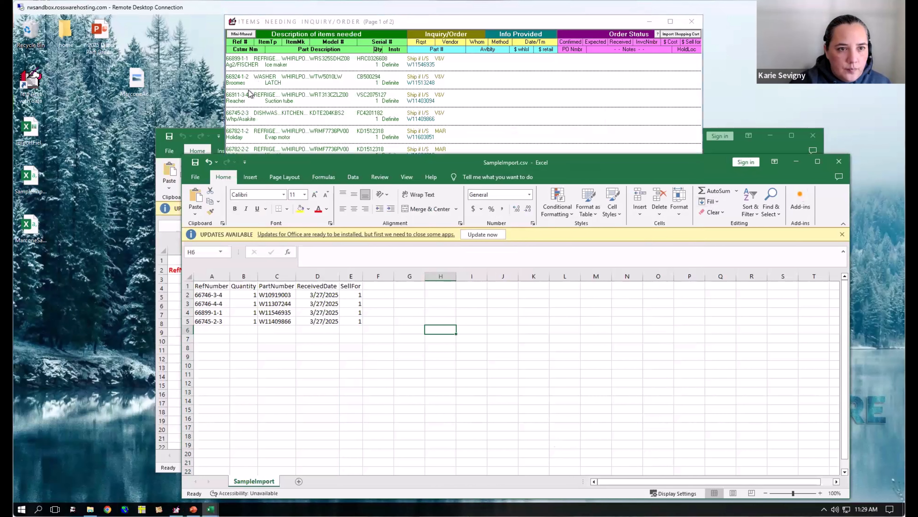
- Leave the inquiry/order list and search the special orders by the SD invoice number from the sample file's first row
{"action": "left_click", "coordinate": [615, 119]}
{"action": "key", "text": "Escape"}
{"action": "key", "text": "Escape"}
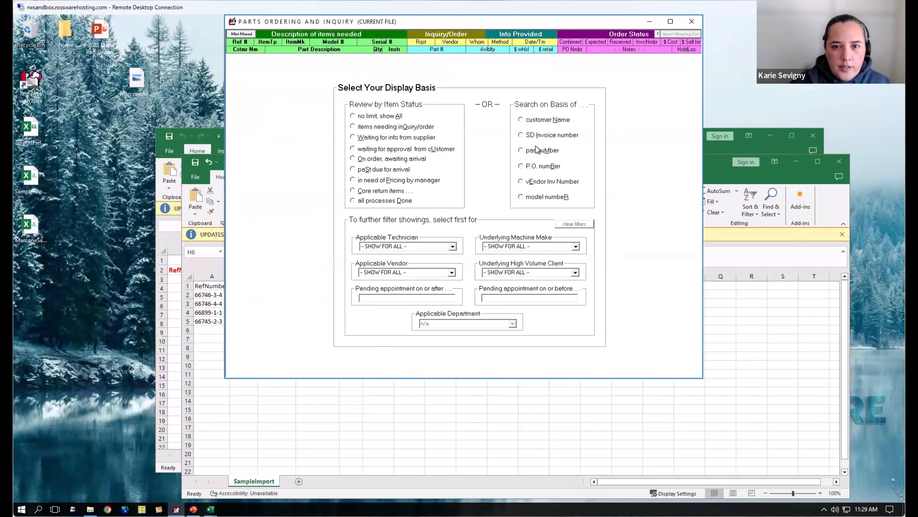
{"action": "left_click", "coordinate": [540, 135]}
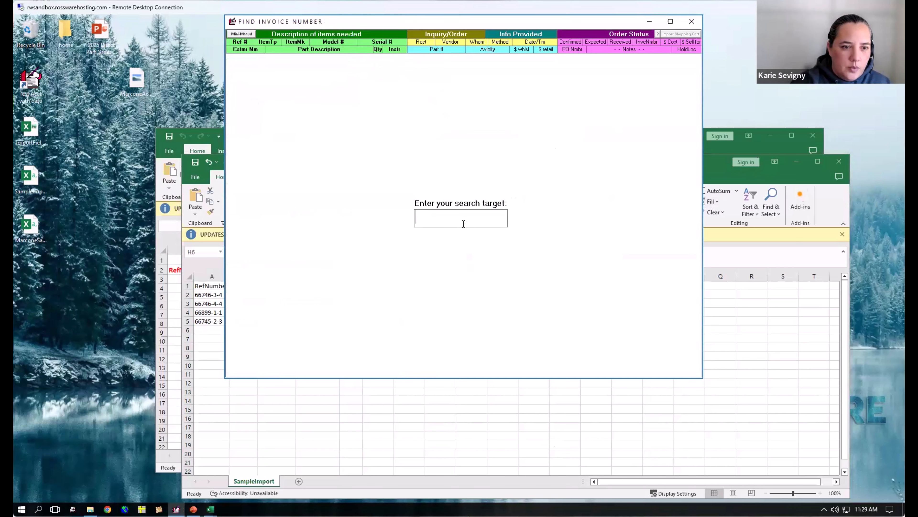
{"action": "type", "text": "66746"}
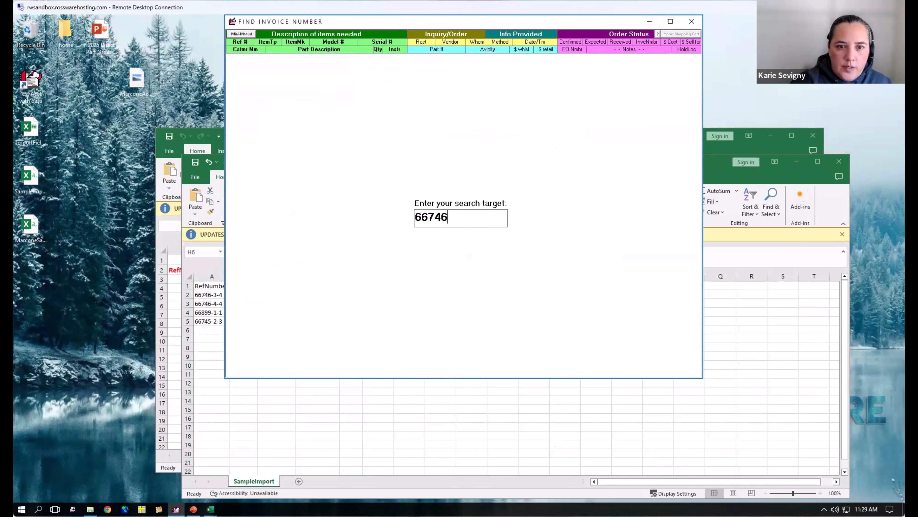
{"action": "key", "text": "Return"}
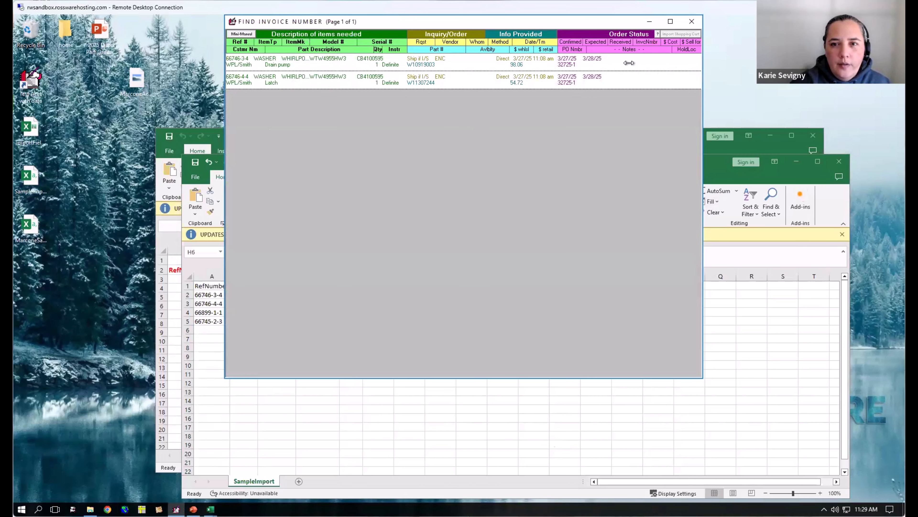
- Return to SampleImport.csv and check the first ReceivedDate and SellFor entries against the special orders found in ServiceDesk
{"action": "left_click", "coordinate": [314, 425]}
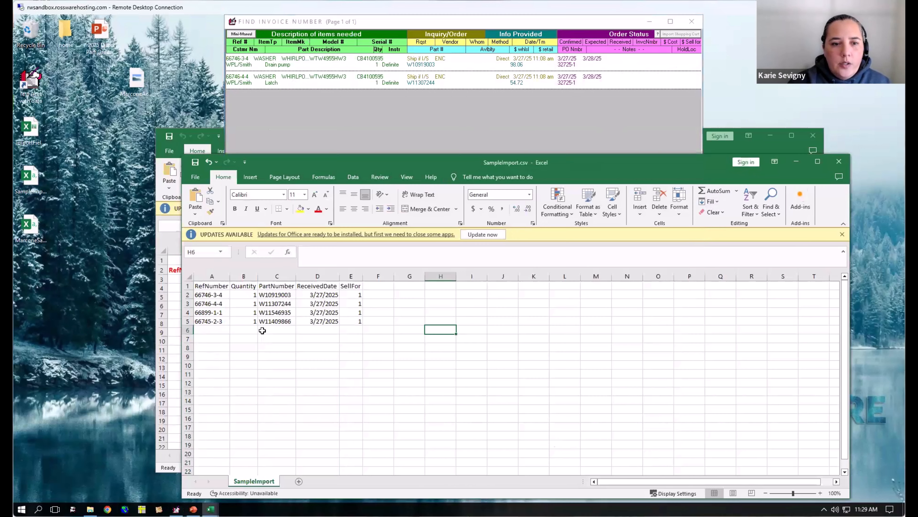
{"action": "left_click", "coordinate": [321, 294]}
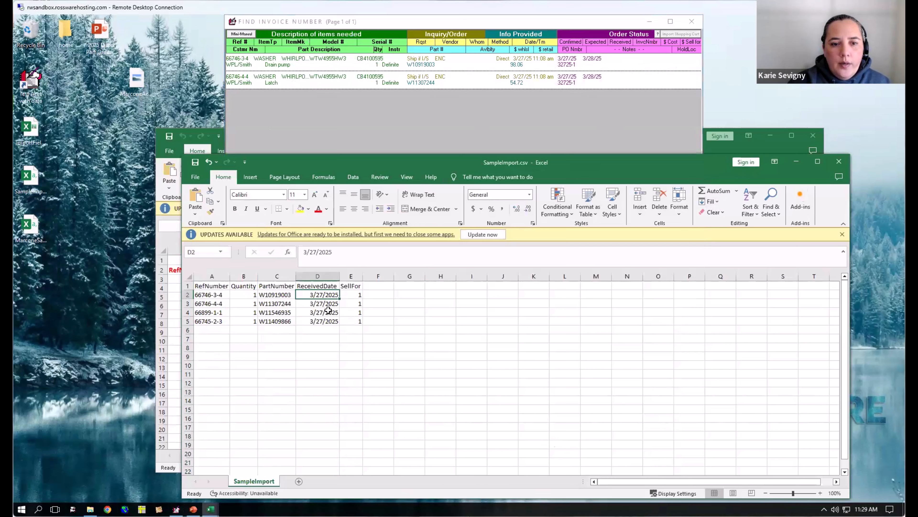
{"action": "key", "text": "Down"}
{"action": "left_click", "coordinate": [355, 294]}
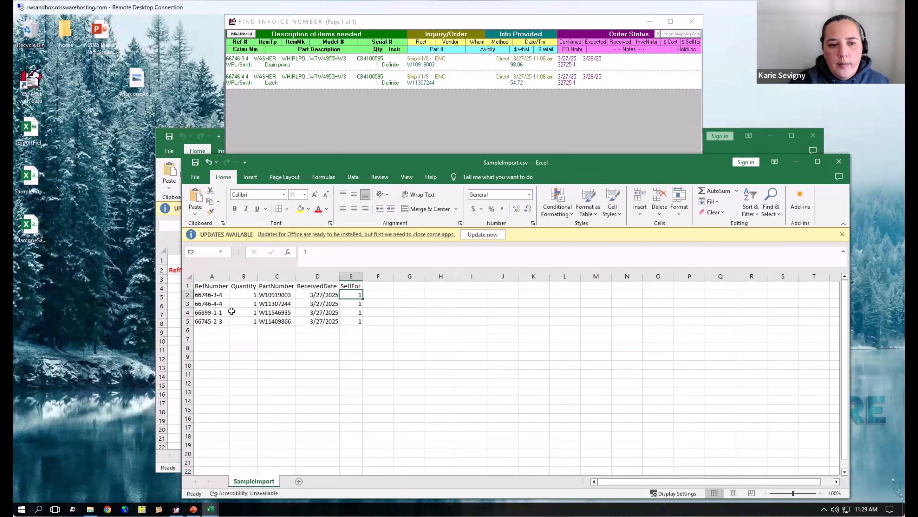
- Close the special-order search in ServiceDesk and start a bulk import of SampleImport.csv from the special-order Receive Shipment form
{"action": "left_click", "coordinate": [488, 124]}
{"action": "key", "text": "Escape"}
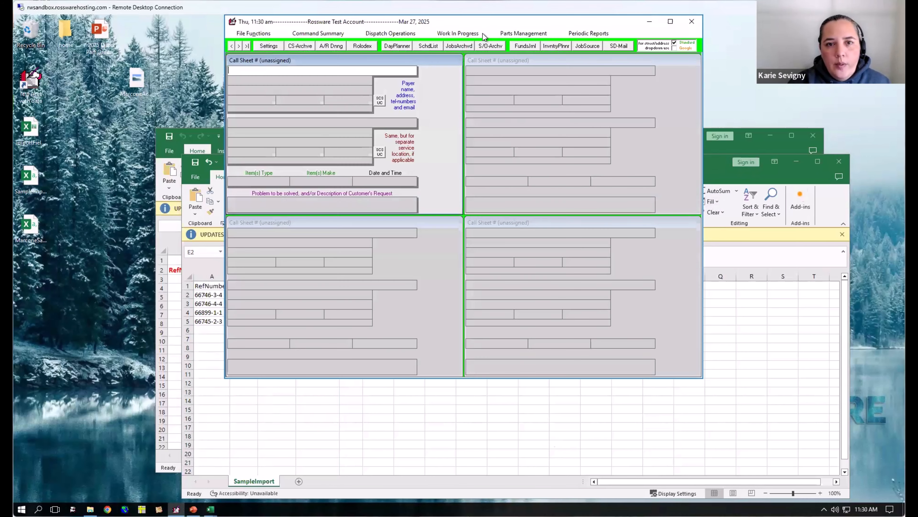
{"action": "left_click", "coordinate": [520, 36]}
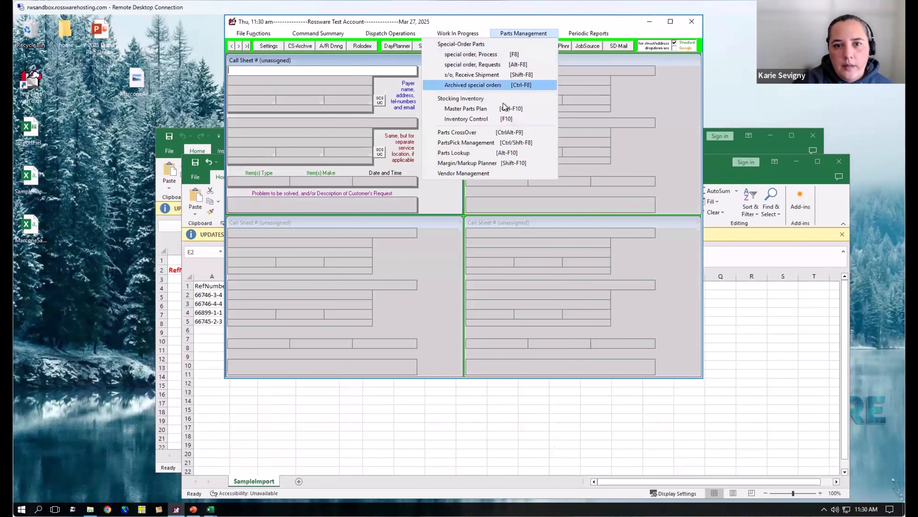
{"action": "left_click", "coordinate": [497, 76]}
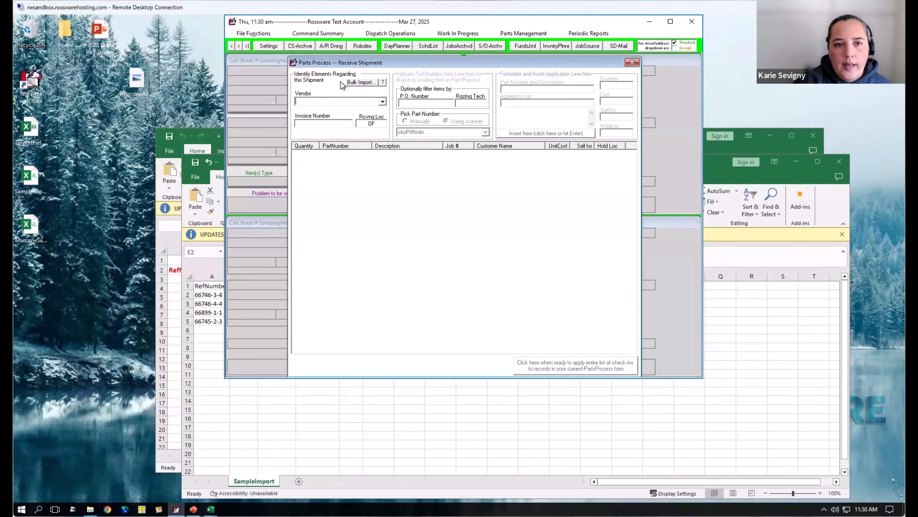
{"action": "left_click", "coordinate": [364, 86]}
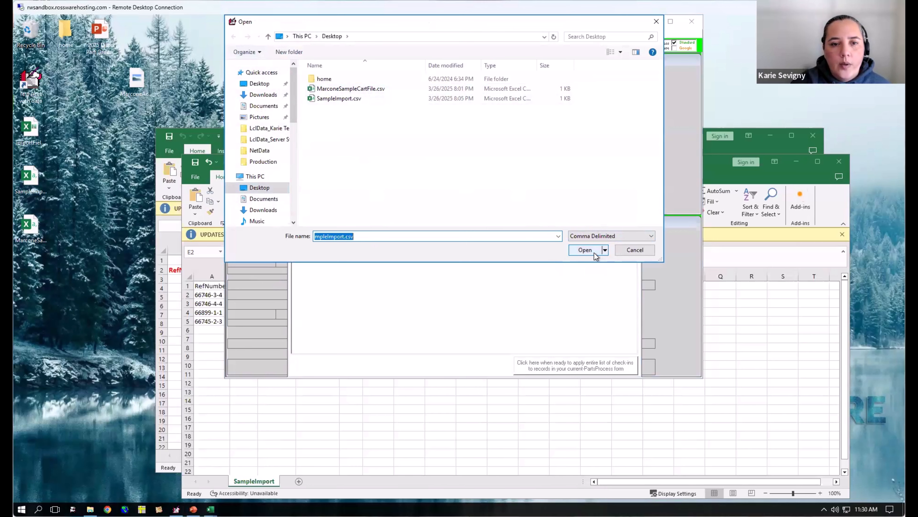
{"action": "left_click", "coordinate": [586, 250]}
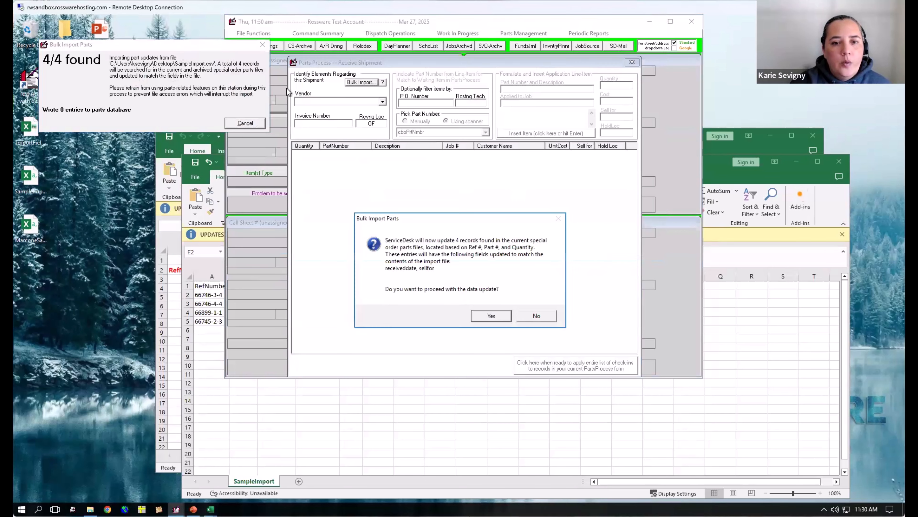
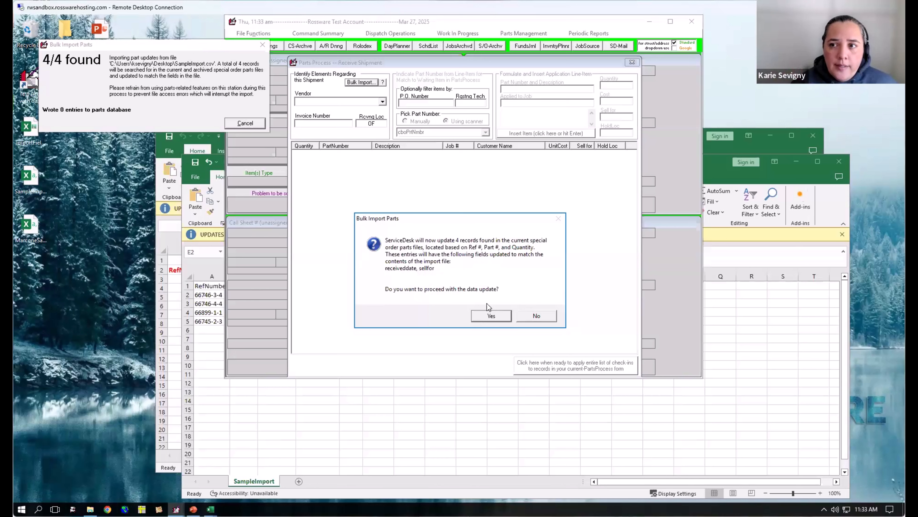
- Proceed with the bulk data update, giving no notice and leaving each JobRecord status as is, and close the Receive Shipment form
{"action": "left_click", "coordinate": [501, 316]}
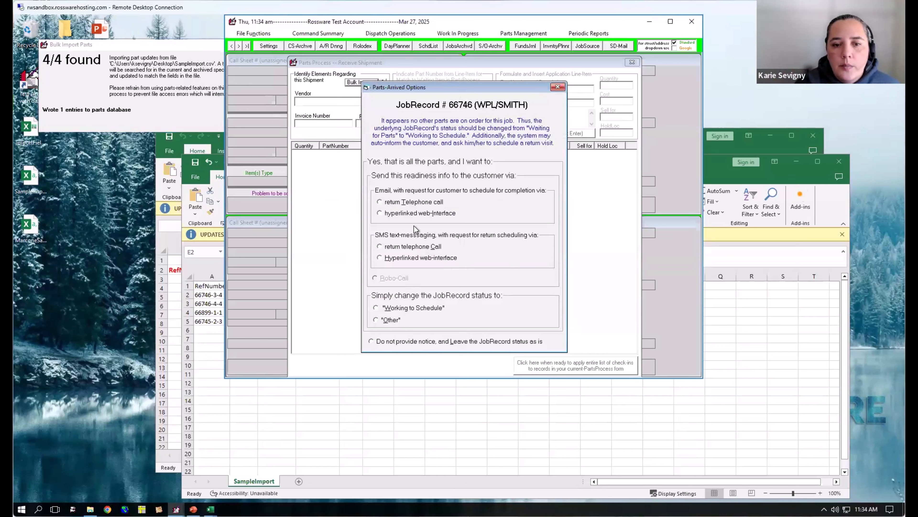
{"action": "left_click", "coordinate": [386, 342]}
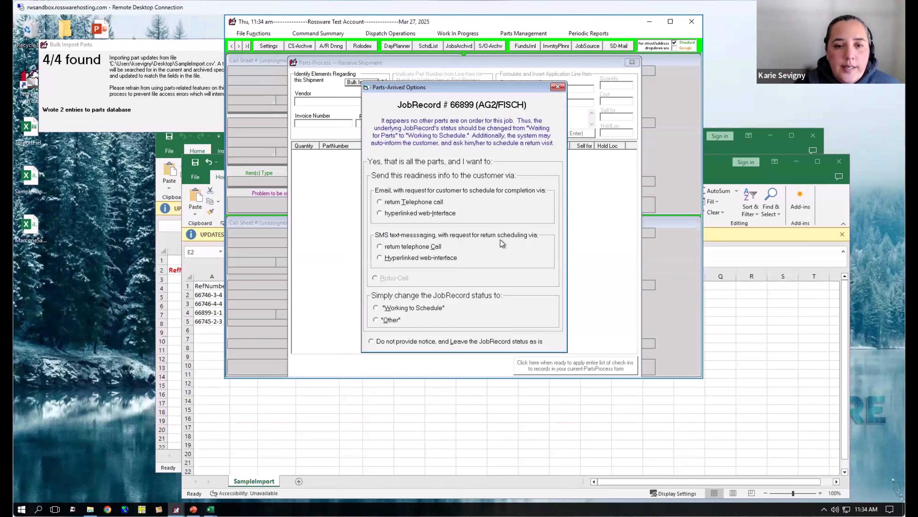
{"action": "left_click", "coordinate": [404, 342]}
{"action": "left_click", "coordinate": [404, 341]}
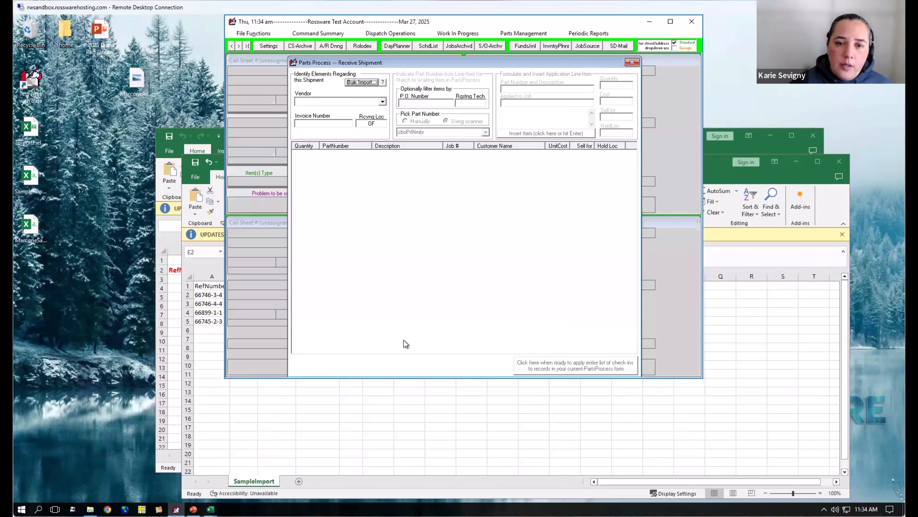
{"action": "left_click", "coordinate": [632, 62]}
- Open special-order processing and search by the SD invoice number from the sample file's first row
{"action": "left_click", "coordinate": [525, 34]}
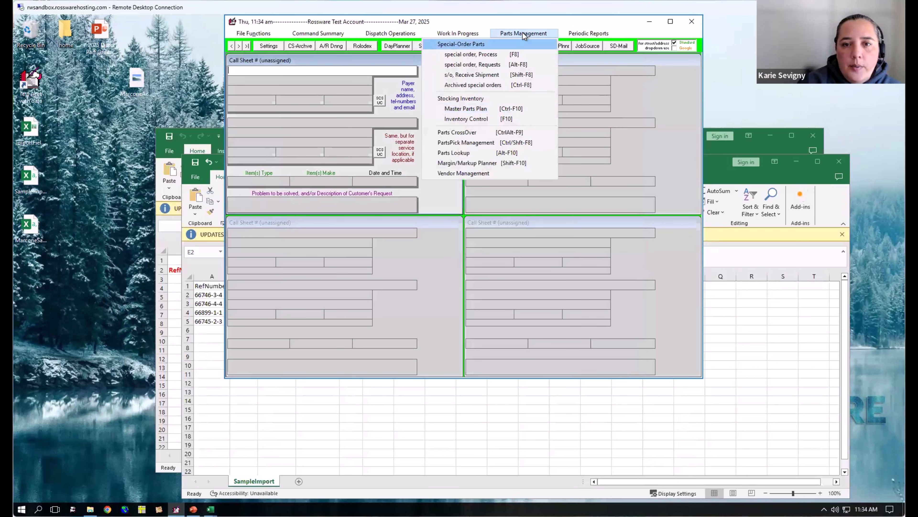
{"action": "left_click", "coordinate": [508, 55]}
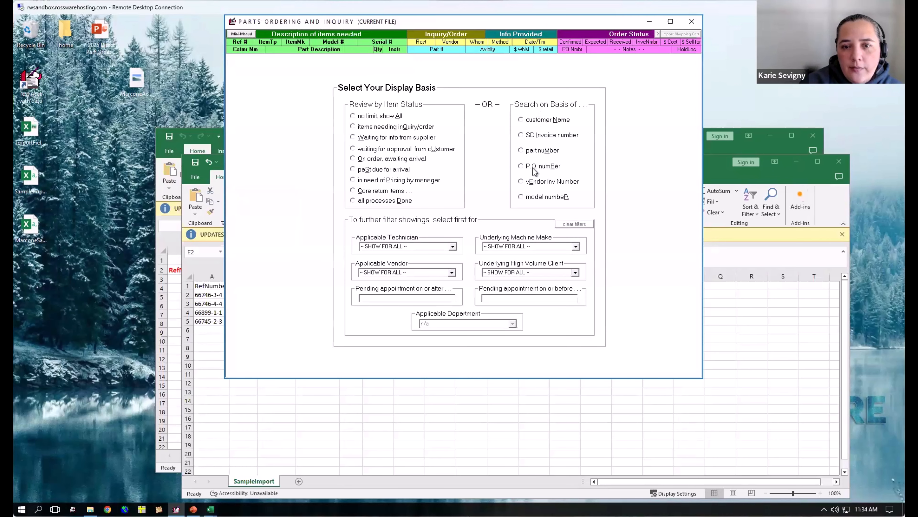
{"action": "left_click", "coordinate": [538, 142]}
{"action": "type", "text": "6"}
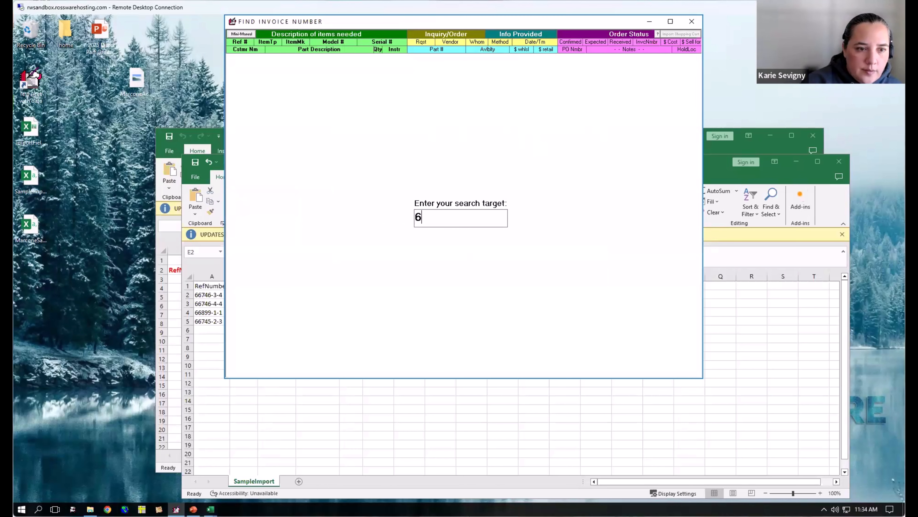
{"action": "type", "text": "6746"}
{"action": "key", "text": "Return"}
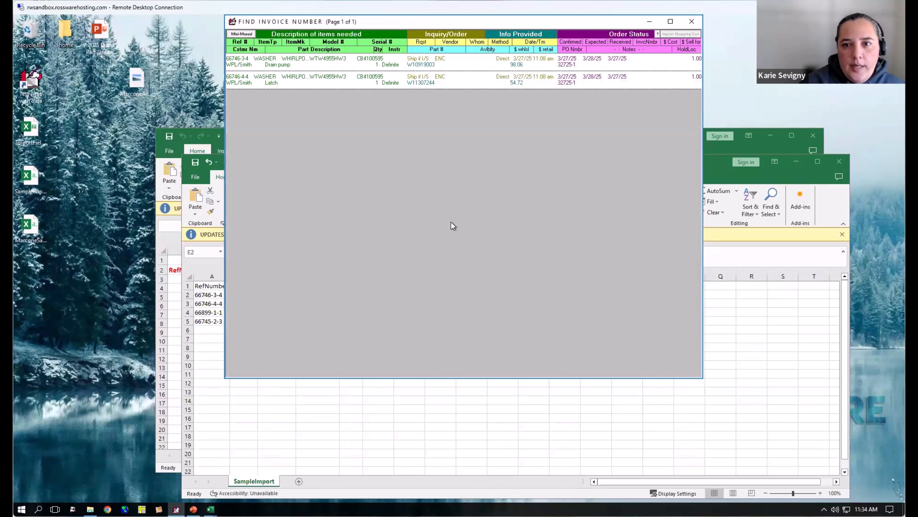
- Check the Received dates and Sell for prices of the drain pump and latch special orders
{"action": "left_click", "coordinate": [619, 58]}
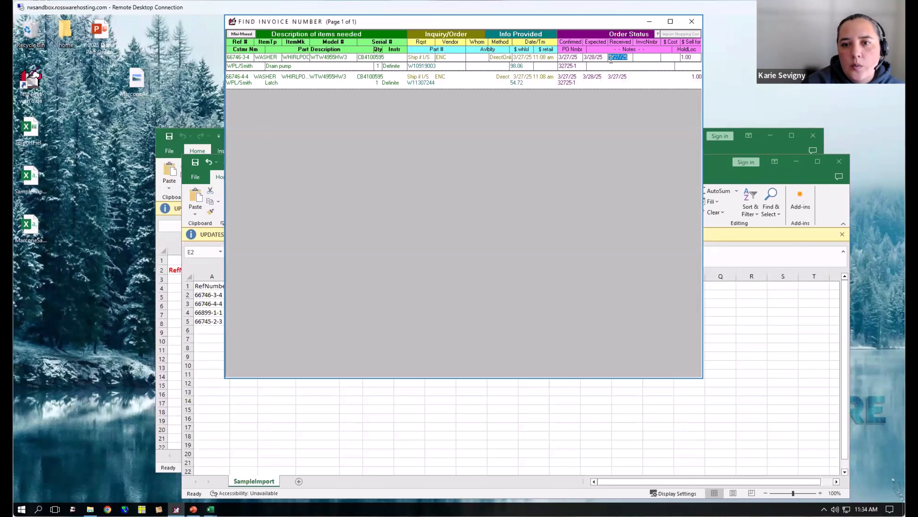
{"action": "left_click", "coordinate": [621, 76]}
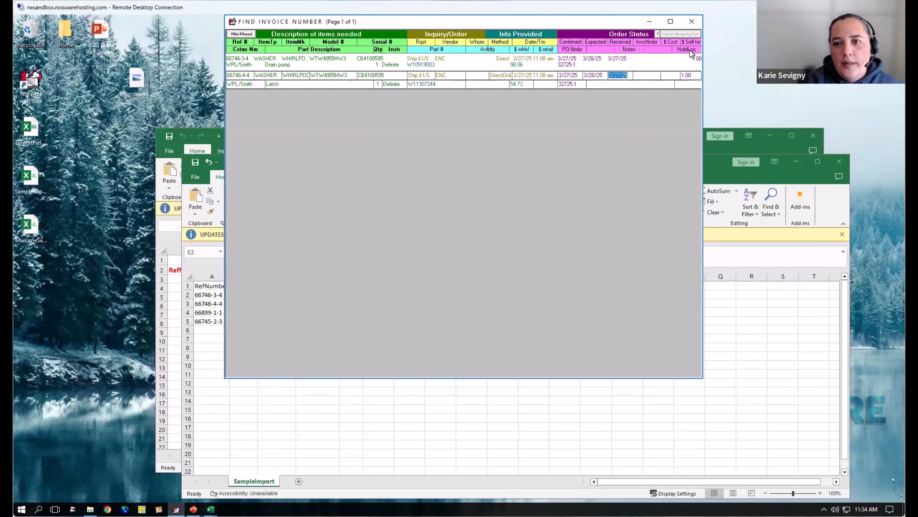
{"action": "key", "text": "Escape"}
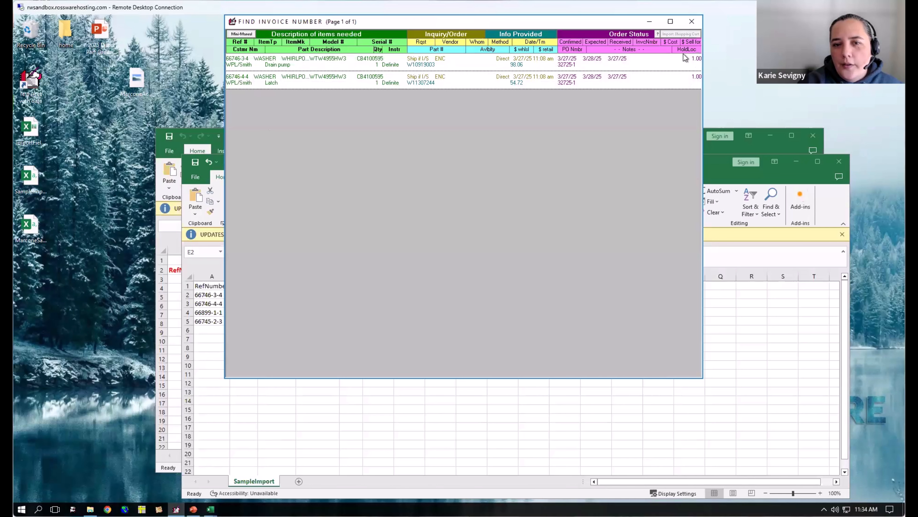
{"action": "left_click", "coordinate": [402, 429]}
{"action": "left_click_drag", "start_coordinate": [362, 296], "coordinate": [368, 318]}
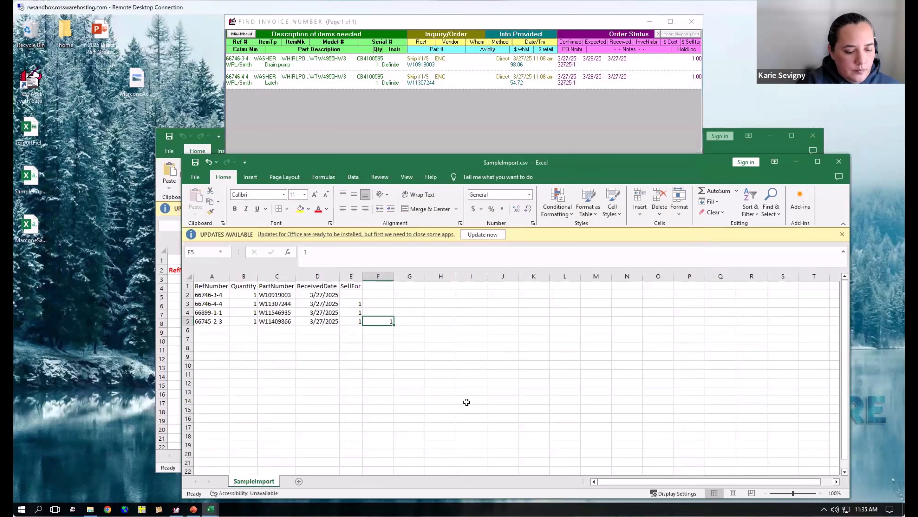
{"action": "key", "text": "ctrl+z"}
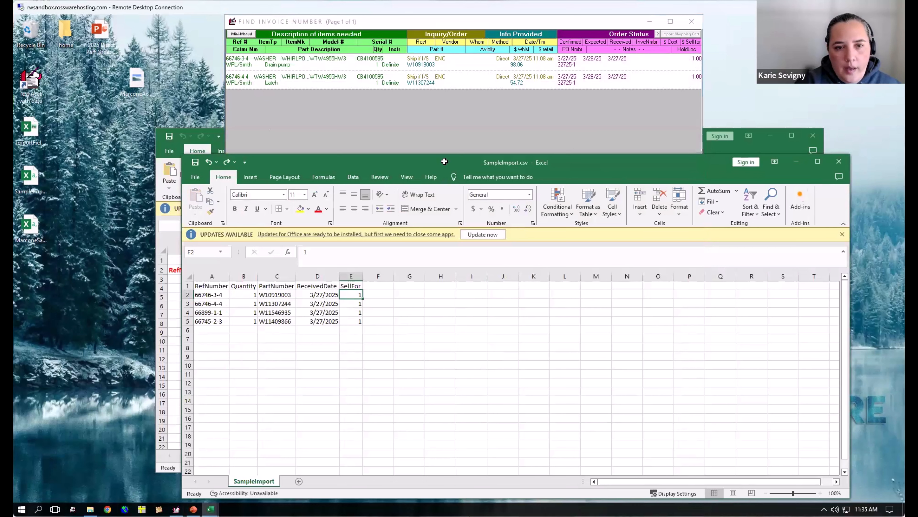
- Open the drain pump order's JobRecord, highlight the parts check-in note in its history, and leave the record and parts form
{"action": "double_click", "coordinate": [235, 59]}
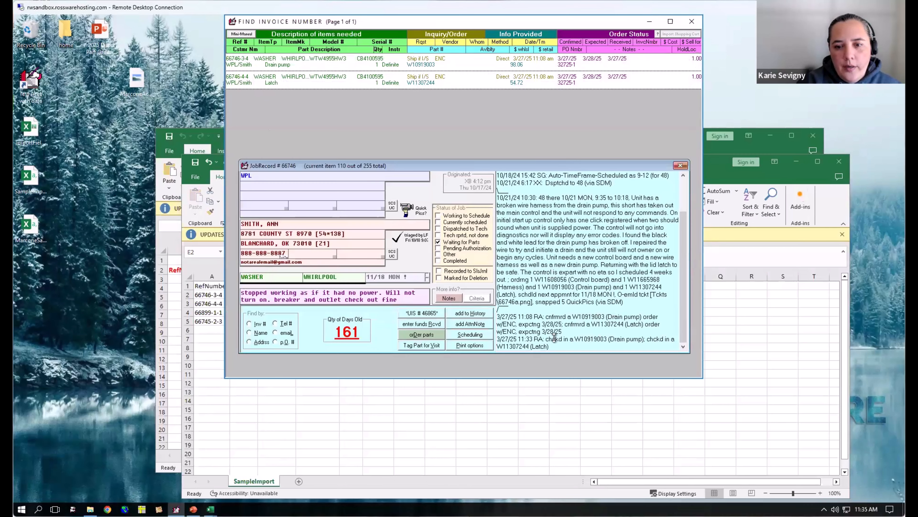
{"action": "left_click_drag", "start_coordinate": [550, 346], "coordinate": [489, 337]}
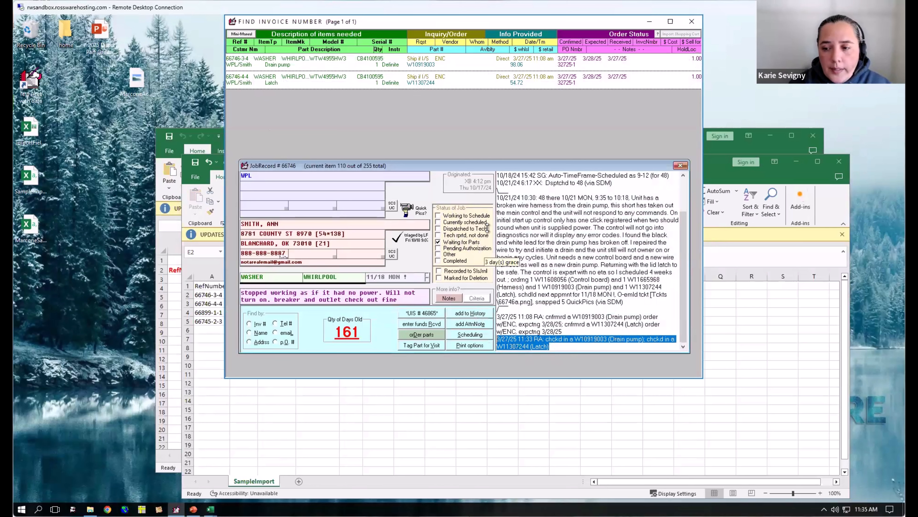
{"action": "key", "text": "Escape"}
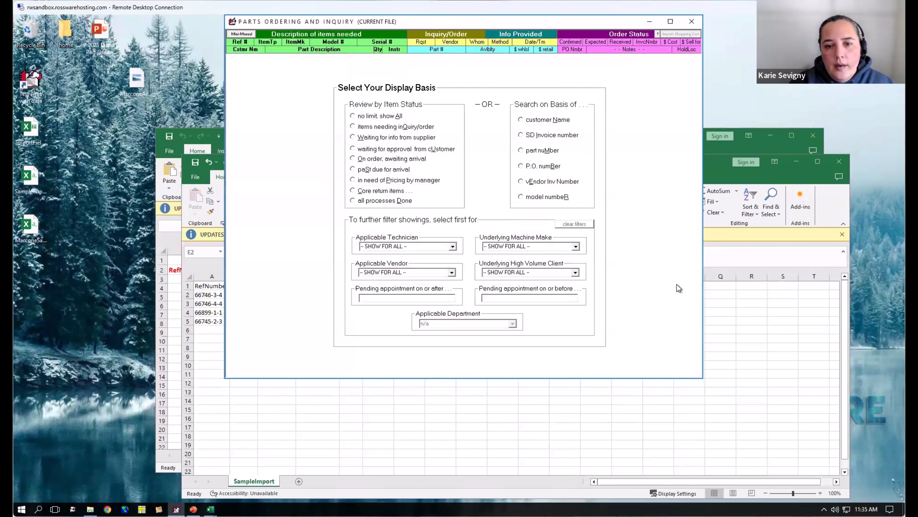
{"action": "key", "text": "Escape"}
- Switch to SampleImport.csv, try to close it, dismiss the save prompts, and minimize the workbook
{"action": "left_click", "coordinate": [488, 425]}
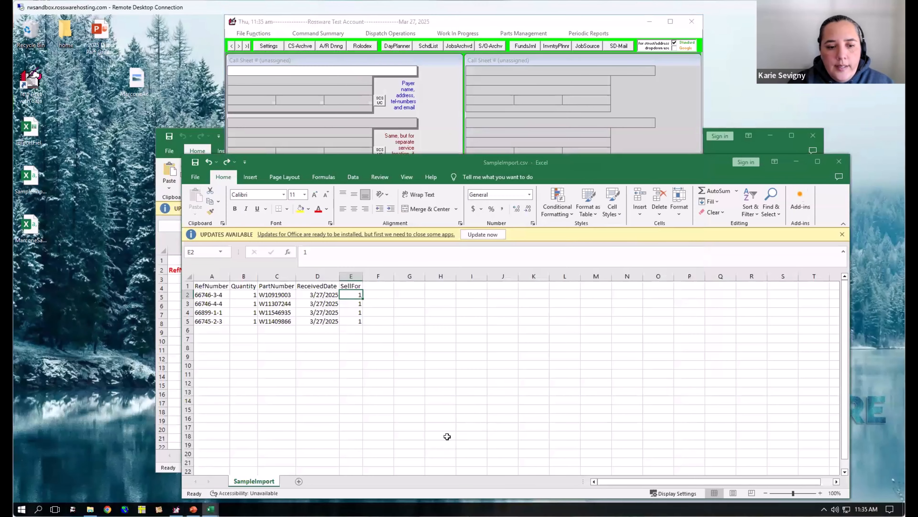
{"action": "left_click", "coordinate": [838, 161]}
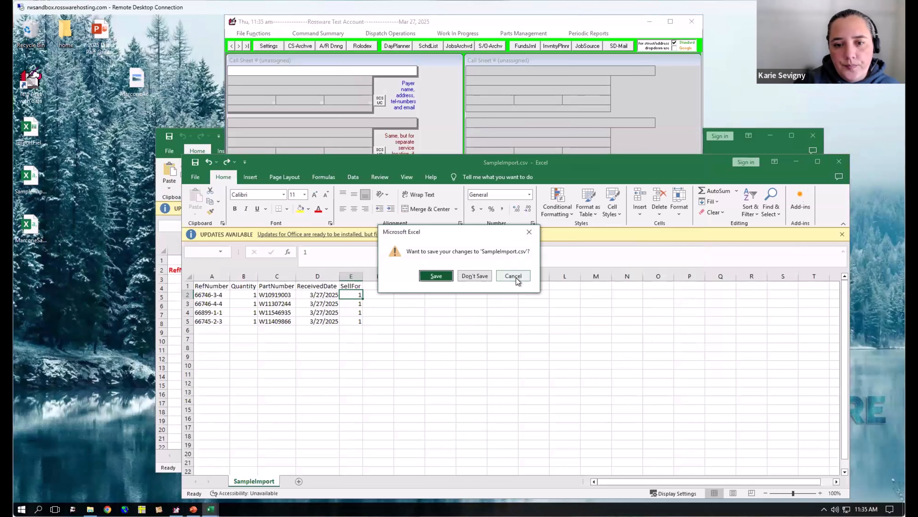
{"action": "left_click", "coordinate": [529, 231]}
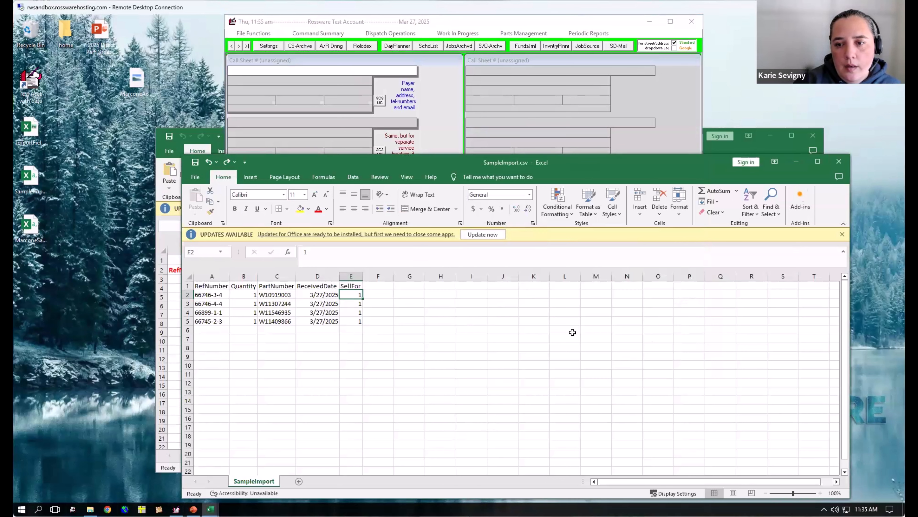
{"action": "left_click", "coordinate": [839, 162]}
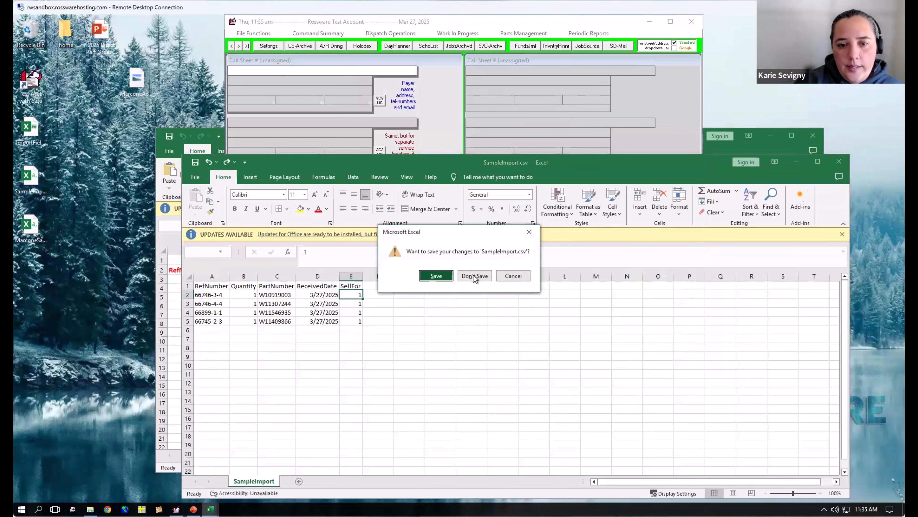
{"action": "left_click", "coordinate": [531, 234]}
{"action": "left_click", "coordinate": [796, 161]}
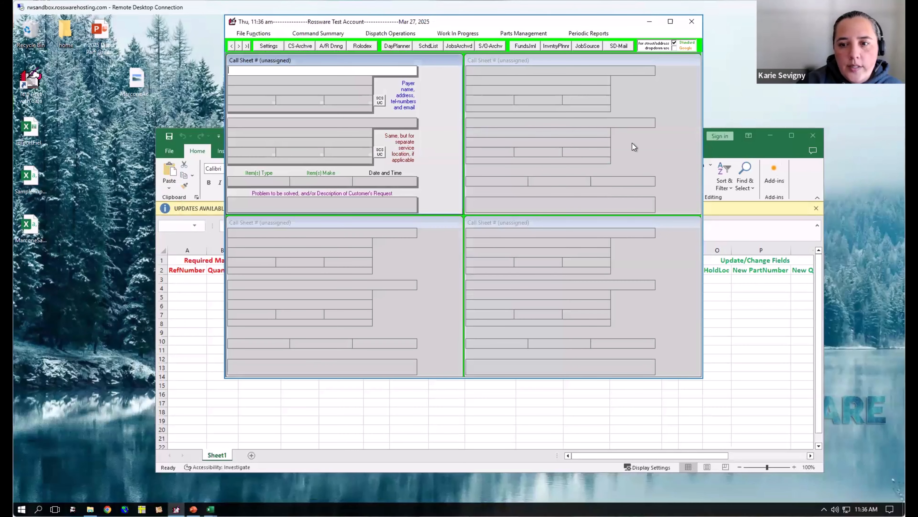
- Close the ImportFields.xlsx workbook and move the ServiceDesk window slightly lower on the desktop
{"action": "left_click", "coordinate": [744, 366]}
{"action": "left_click", "coordinate": [808, 136]}
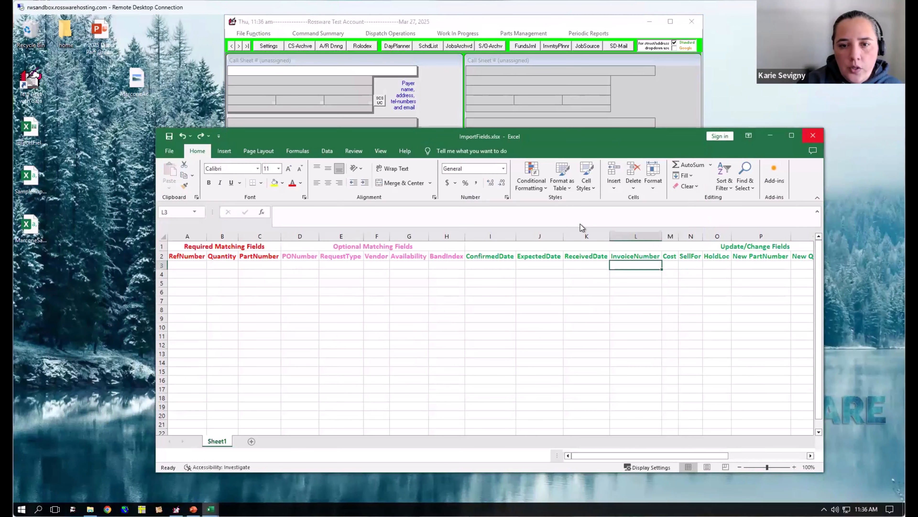
{"action": "left_click_drag", "start_coordinate": [487, 21], "coordinate": [482, 40]}
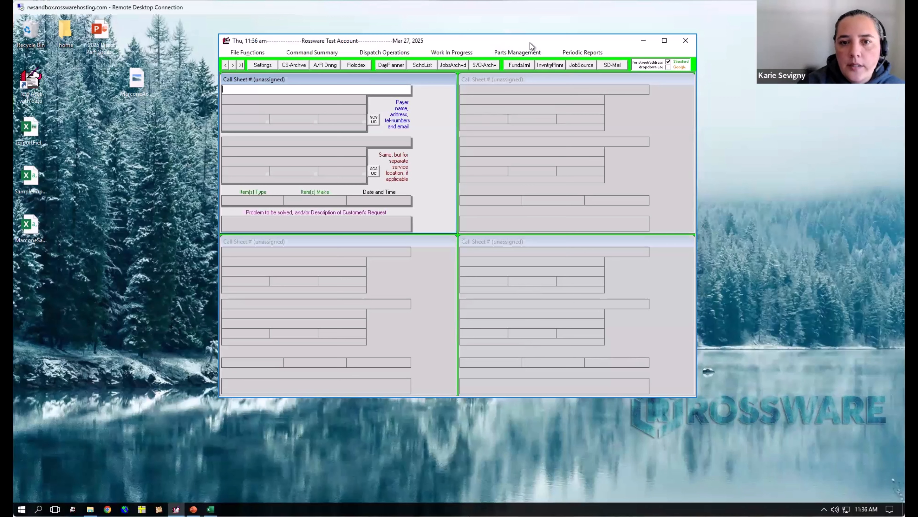
{"action": "left_click_drag", "start_coordinate": [530, 42], "coordinate": [530, 46]}
- Open special-order processing and list the items needing inquiry/order
{"action": "left_click", "coordinate": [471, 55]}
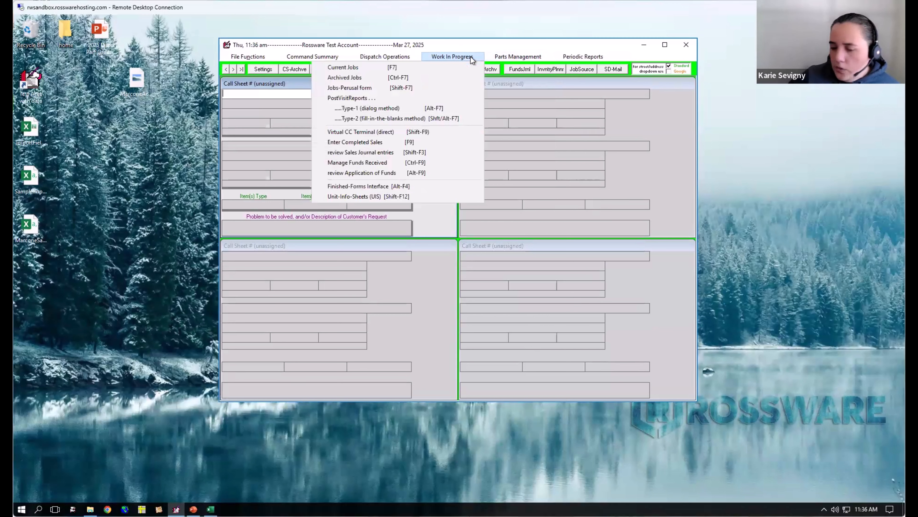
{"action": "mouse_move", "coordinate": [538, 59]}
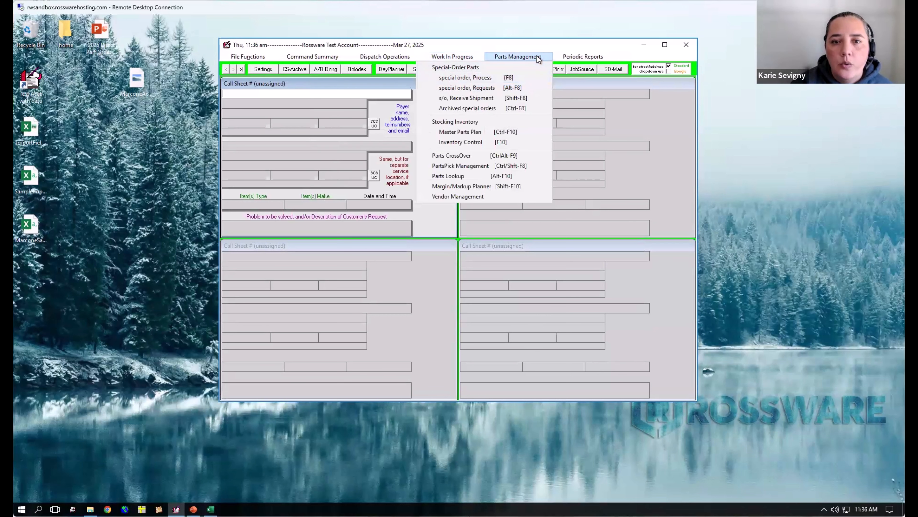
{"action": "mouse_move", "coordinate": [578, 58]}
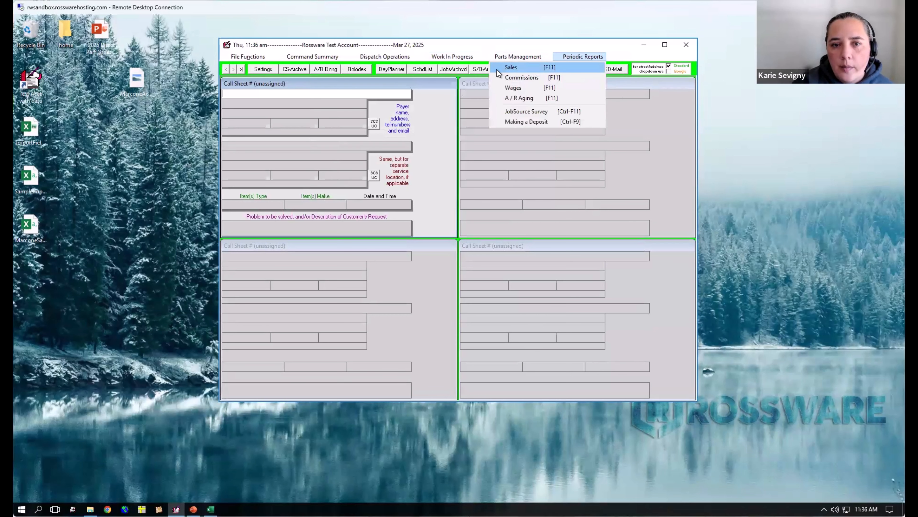
{"action": "mouse_move", "coordinate": [503, 57]}
{"action": "left_click", "coordinate": [496, 79]}
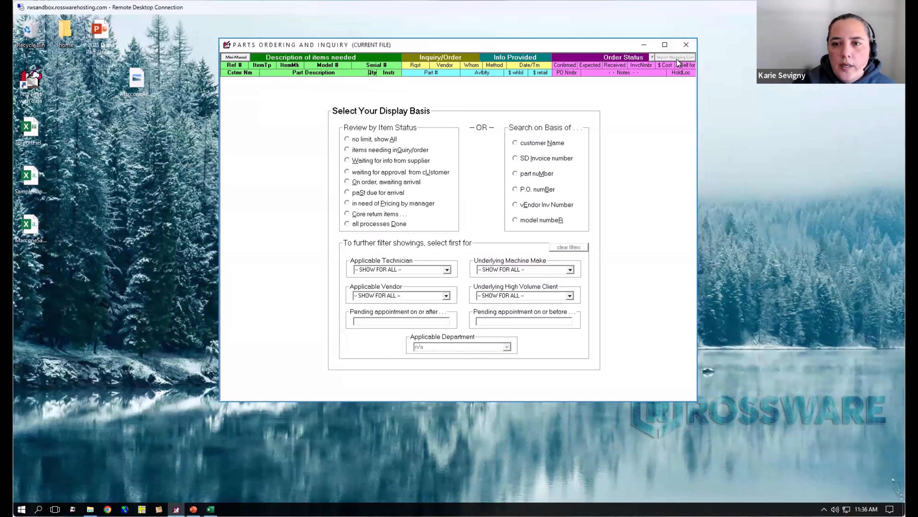
{"action": "left_click", "coordinate": [393, 152]}
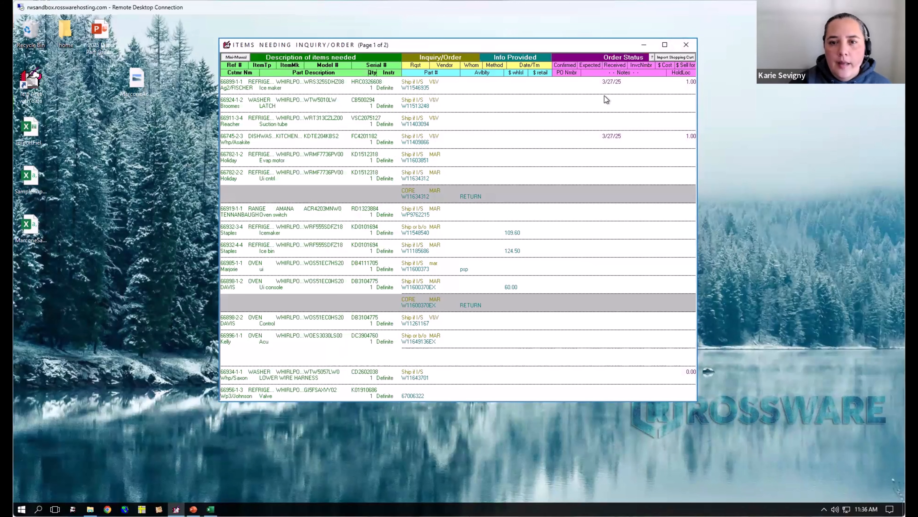
- Examine the Received and Expected date fields of the washer latch order, leaving the entry unedited
{"action": "left_click", "coordinate": [610, 104]}
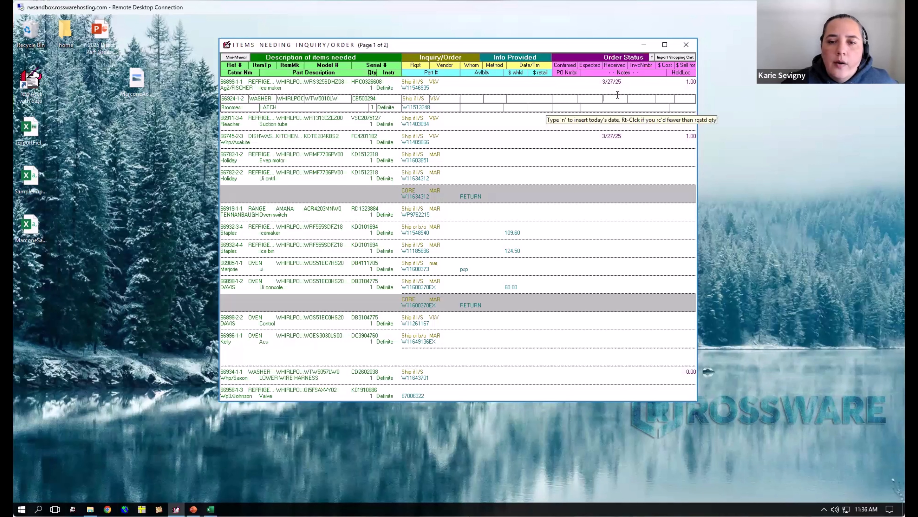
{"action": "left_click", "coordinate": [583, 96]}
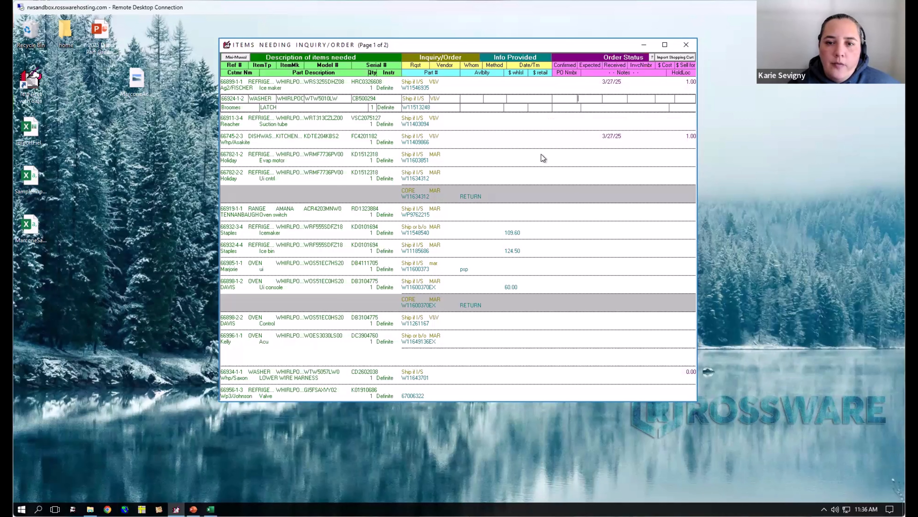
{"action": "key", "text": "Escape"}
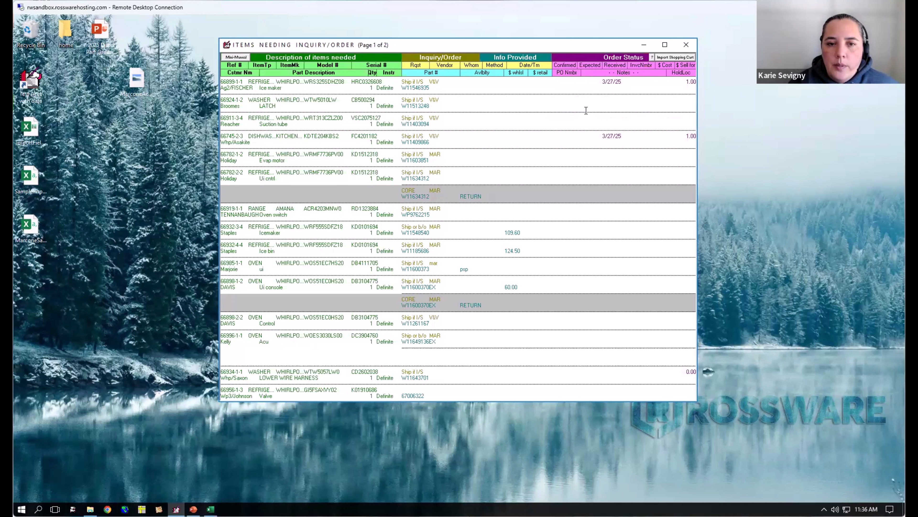
{"action": "left_click", "coordinate": [596, 98]}
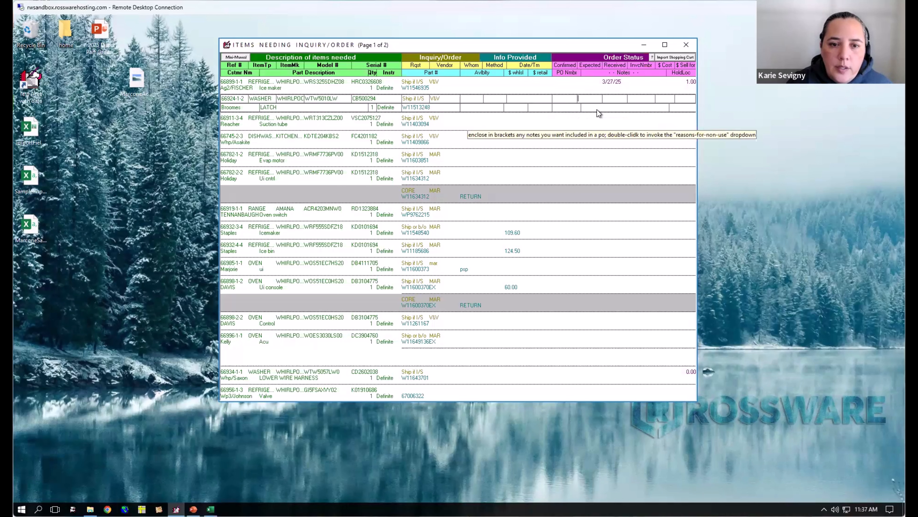
{"action": "key", "text": "Escape"}
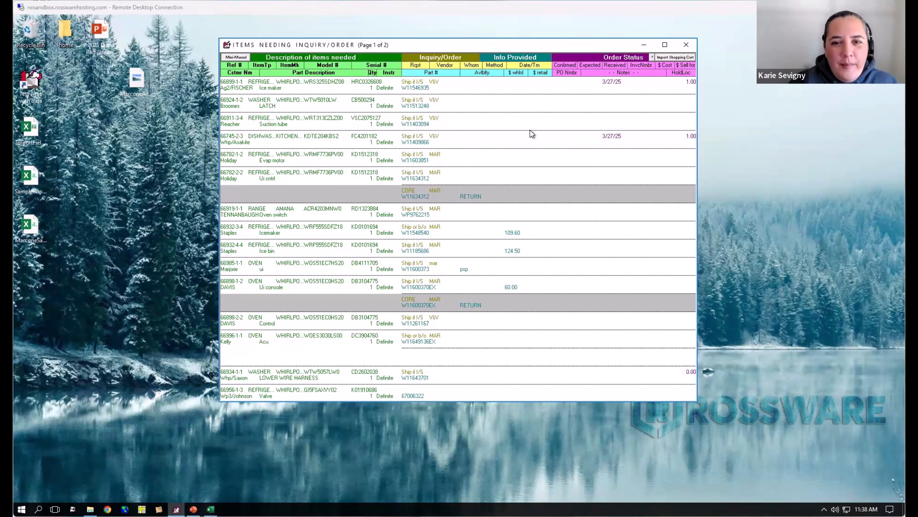
- Set the order method of the refrigerator suction tube request (W11403094) to Website
{"action": "left_click", "coordinate": [452, 121]}
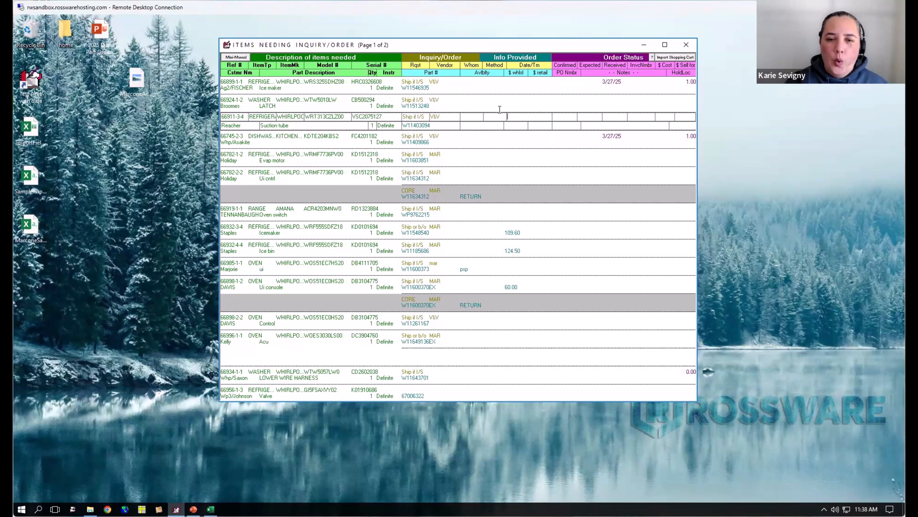
{"action": "left_click", "coordinate": [497, 117]}
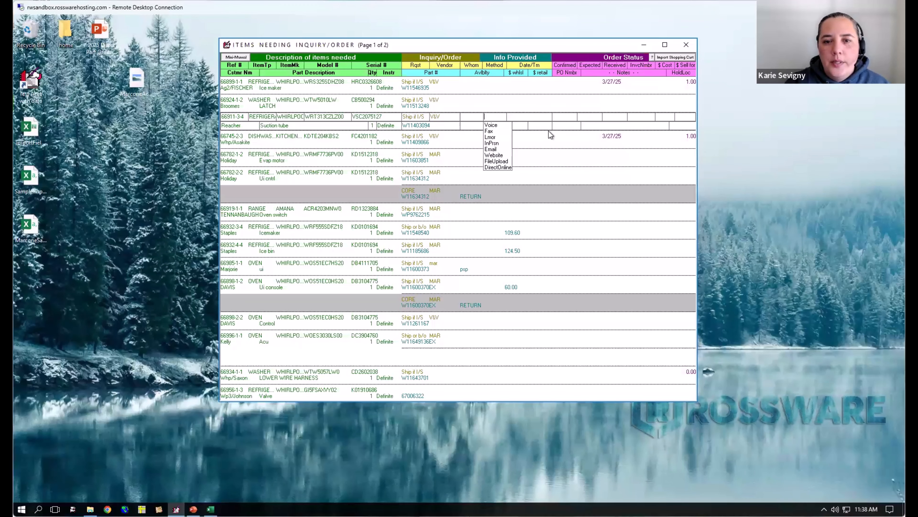
{"action": "left_click", "coordinate": [494, 155]}
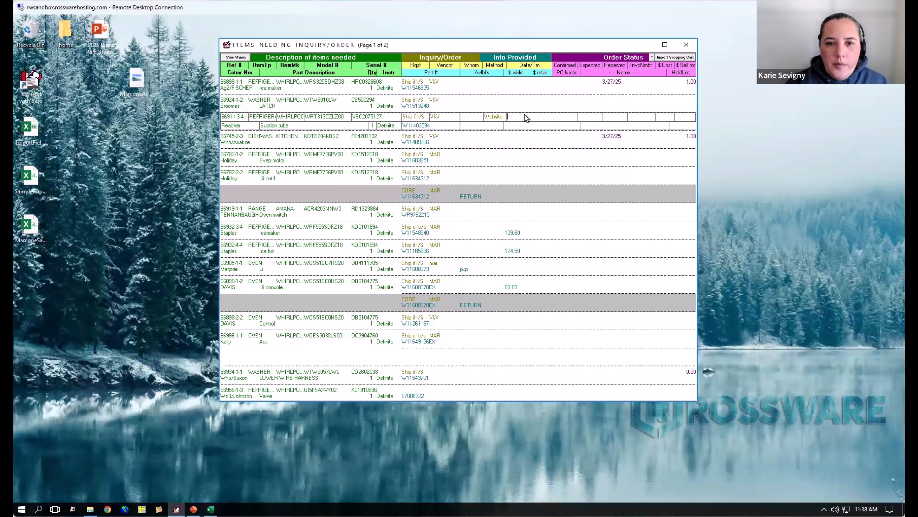
- Stamp the suction tube request with today's order date and time, set Confirmed 3/27/25 and Expected 3/31/25, and enter its PO number
{"action": "double_click", "coordinate": [531, 117]}
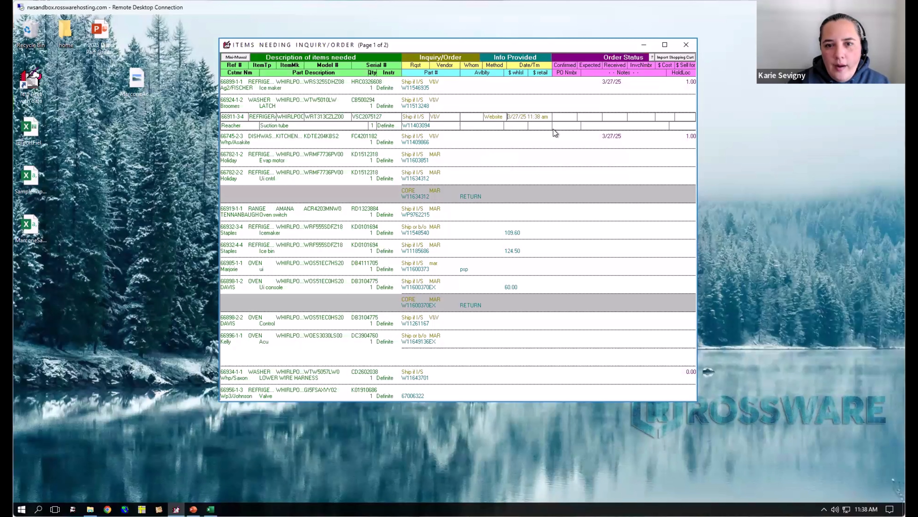
{"action": "left_click", "coordinate": [574, 115]}
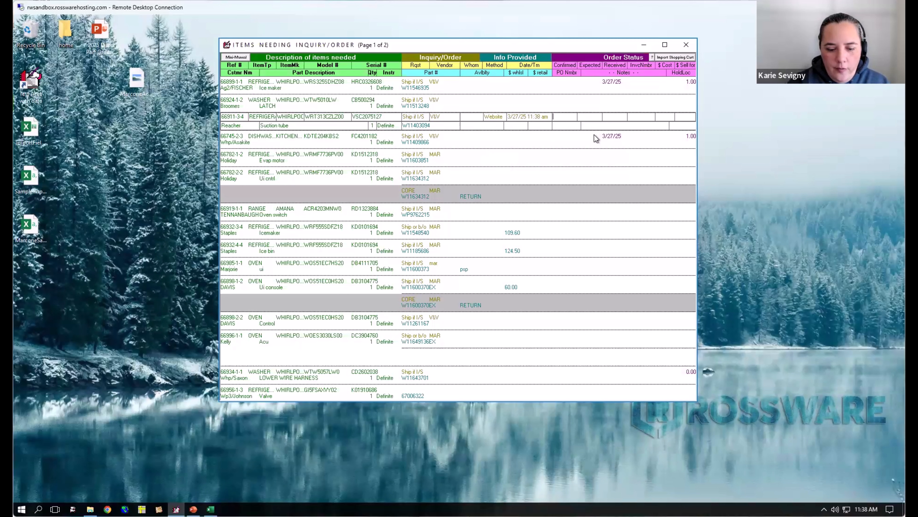
{"action": "left_click", "coordinate": [592, 116]}
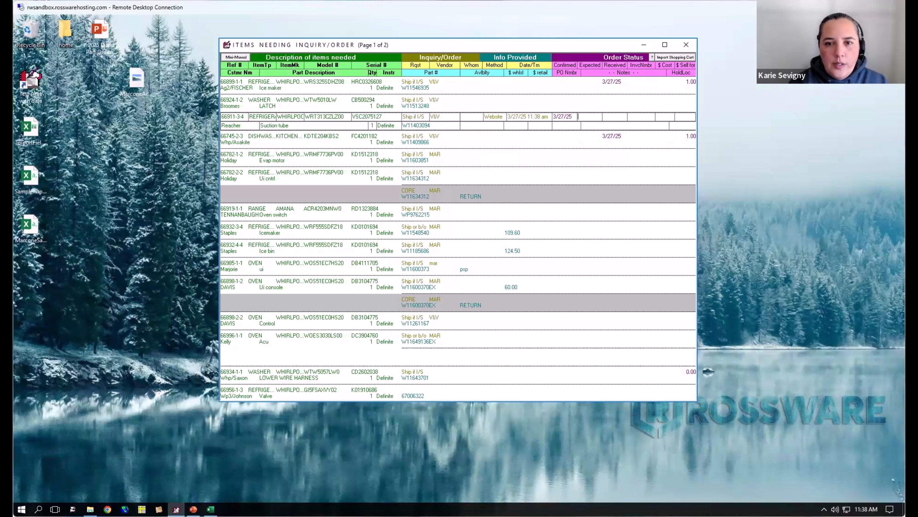
{"action": "type", "text": "3/31/25"}
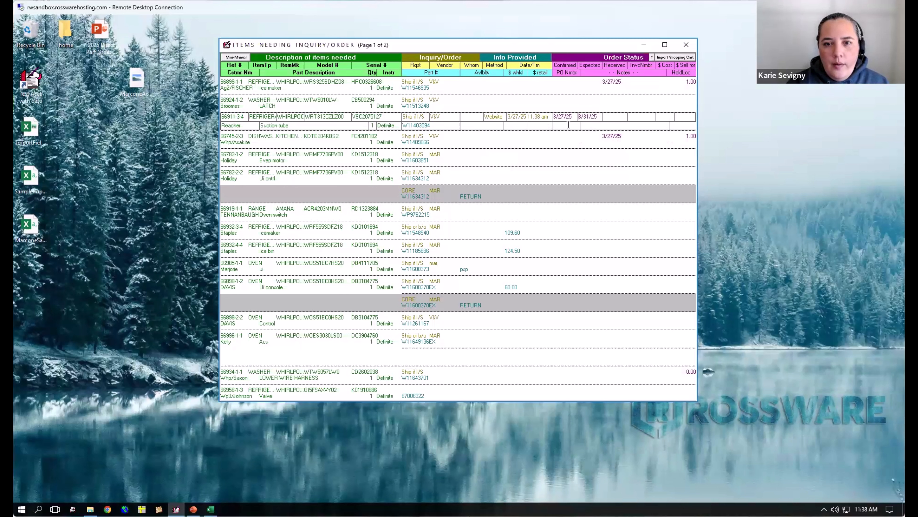
{"action": "type", "text": "74894"}
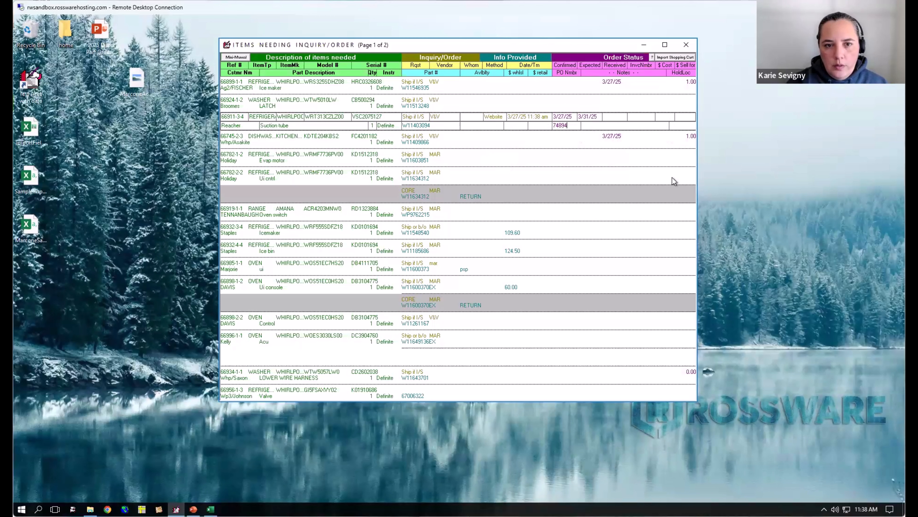
- Copy the suction tube's order details to the washer latch, dishwasher W11409866 and refrigerator ice maker W11546935 requests
{"action": "left_click", "coordinate": [619, 105]}
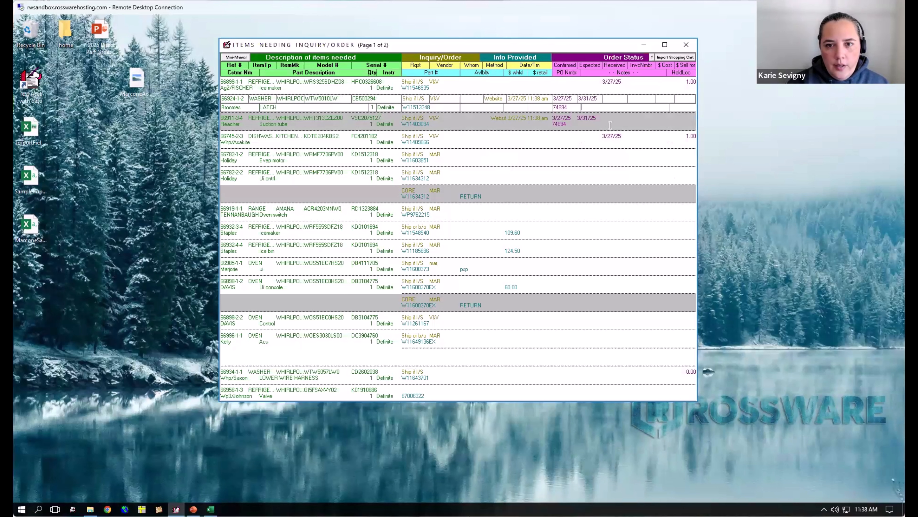
{"action": "left_click", "coordinate": [586, 140]}
{"action": "left_click", "coordinate": [576, 84]}
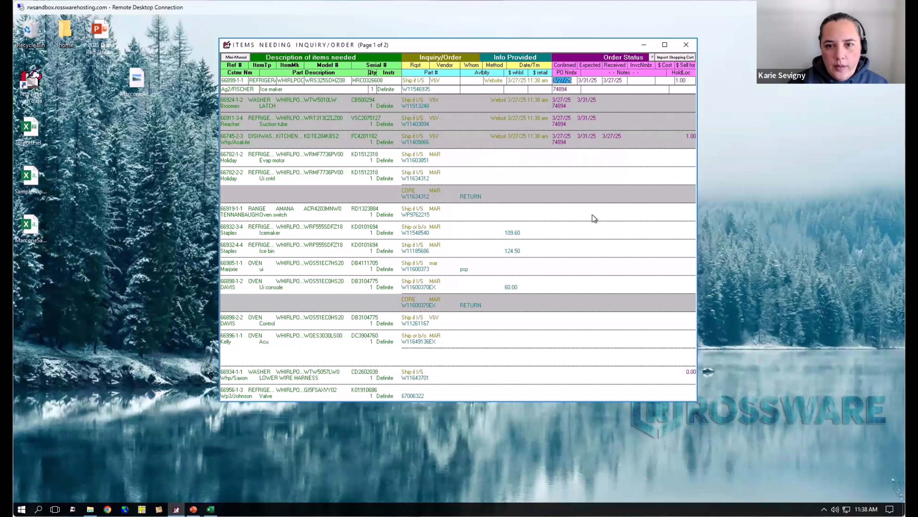
- Copy the order details to the UI control W11634312 and evaporator motor W11603851 requests and date-stamp the control's core return
{"action": "left_click", "coordinate": [580, 173]}
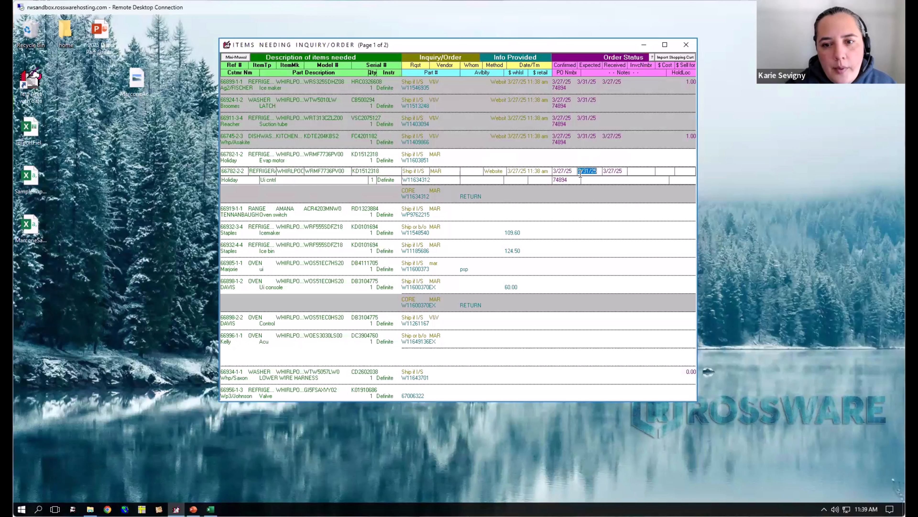
{"action": "left_click", "coordinate": [585, 159]}
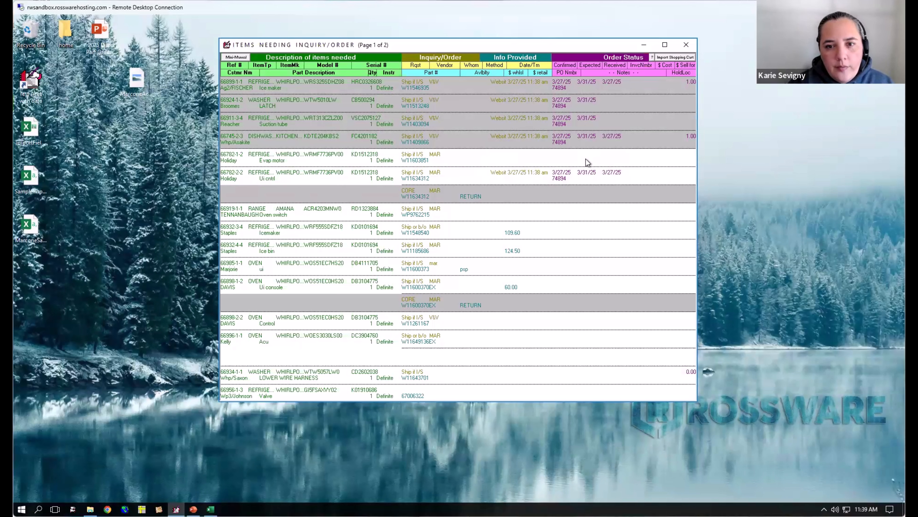
{"action": "left_click", "coordinate": [545, 187]}
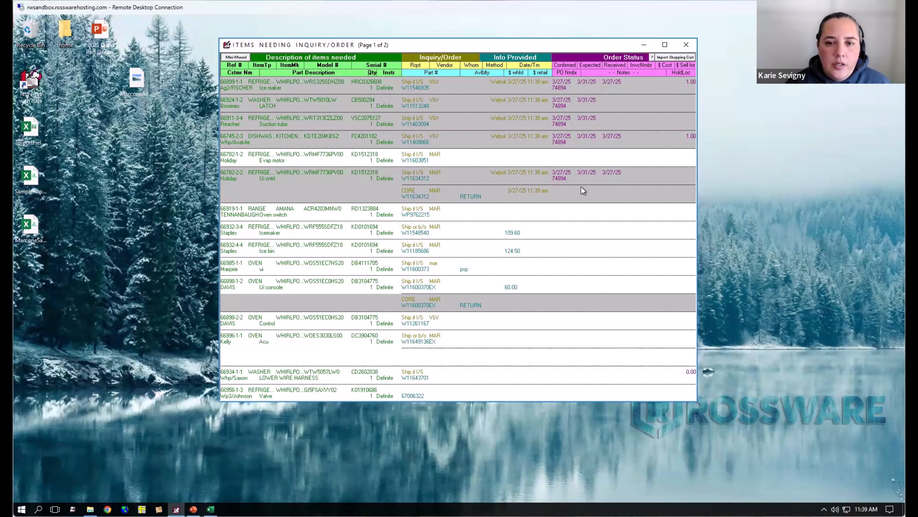
{"action": "left_click", "coordinate": [615, 142]}
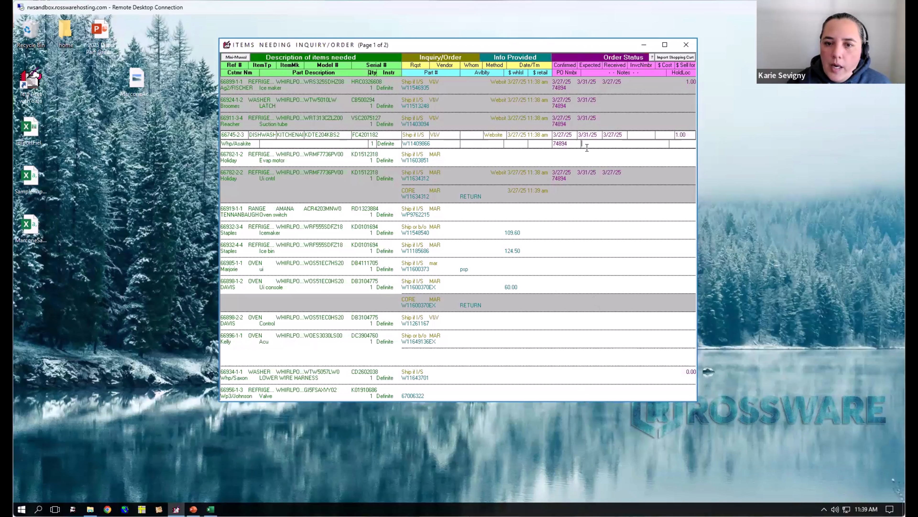
{"action": "left_click", "coordinate": [626, 160]}
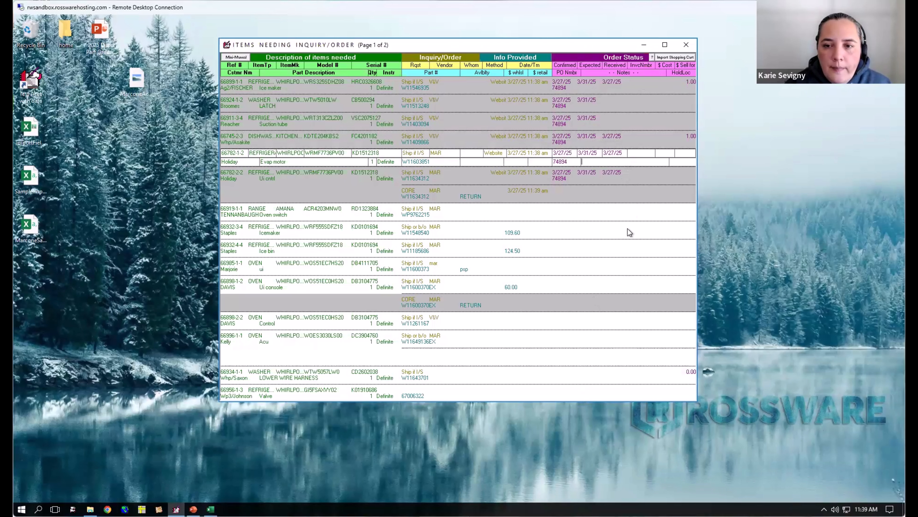
{"action": "key", "text": "Return"}
{"action": "key", "text": "Escape"}
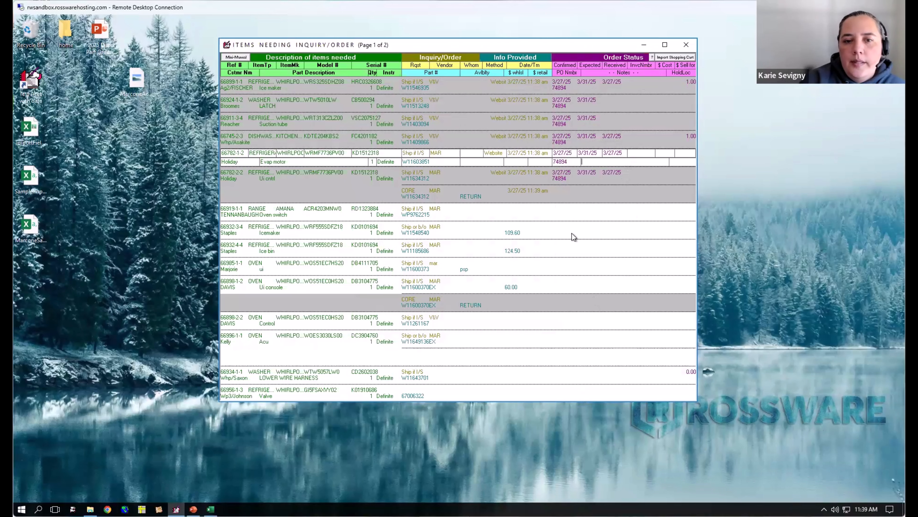
{"action": "key", "text": "Escape"}
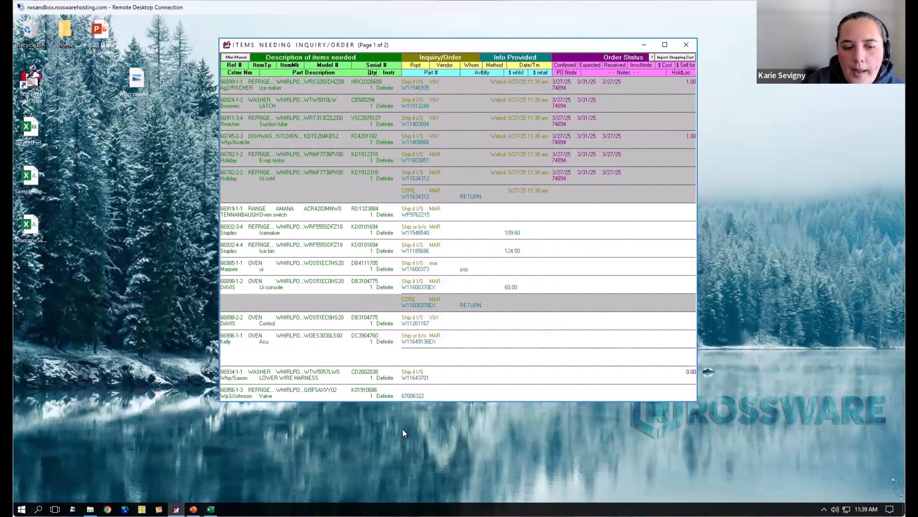
- Open the ImportFields workbook in Excel and examine the Cost and SellFor columns of the update fields
{"action": "double_click", "coordinate": [27, 128]}
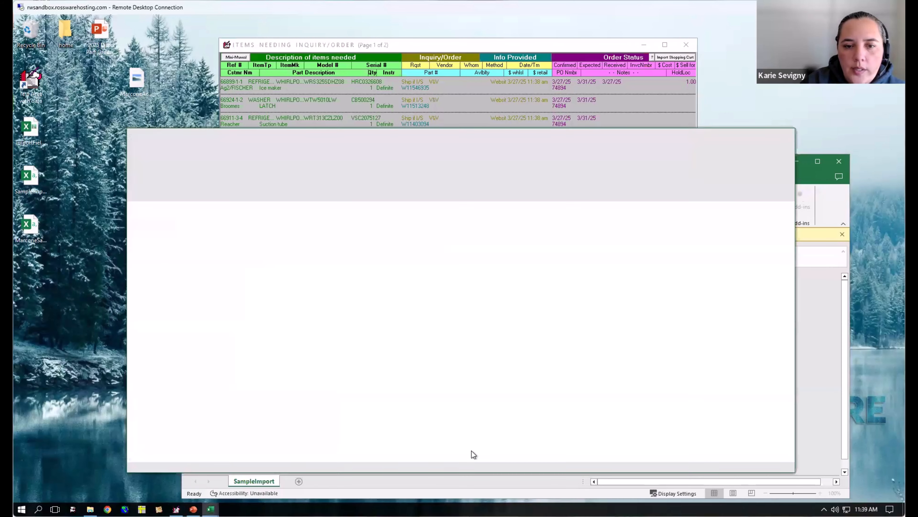
{"action": "left_click", "coordinate": [380, 250]}
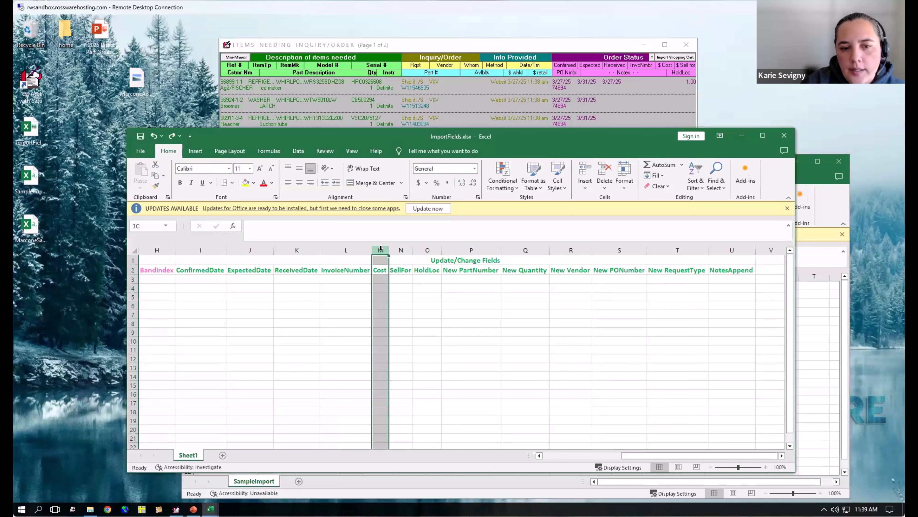
{"action": "left_click", "coordinate": [402, 249]}
{"action": "left_click", "coordinate": [379, 249]}
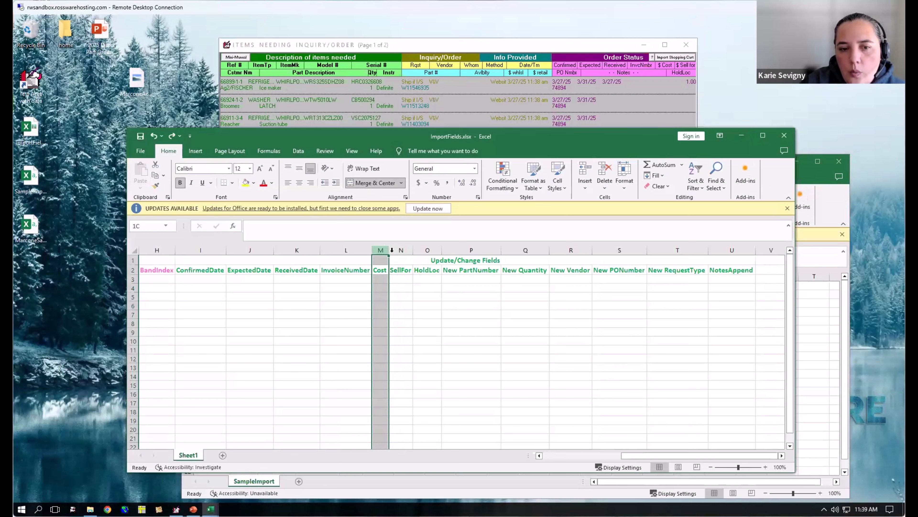
{"action": "left_click", "coordinate": [400, 281]}
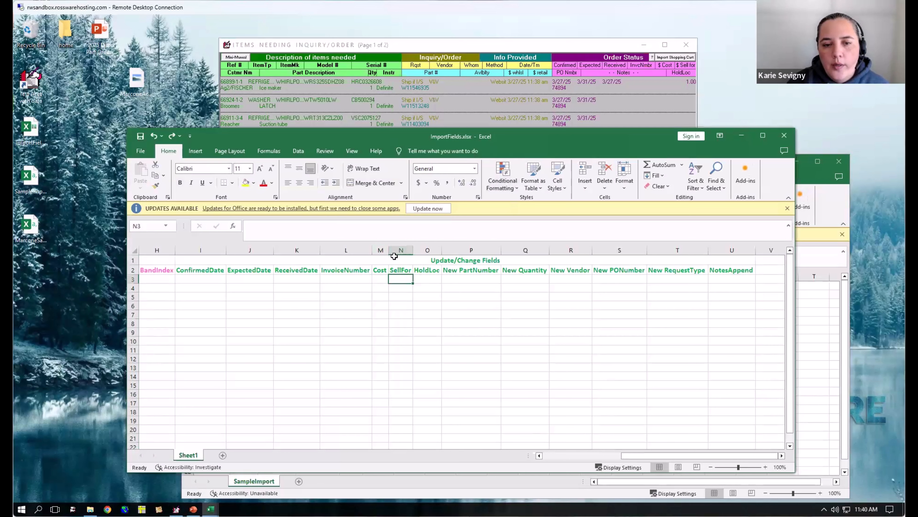
{"action": "left_click", "coordinate": [403, 249]}
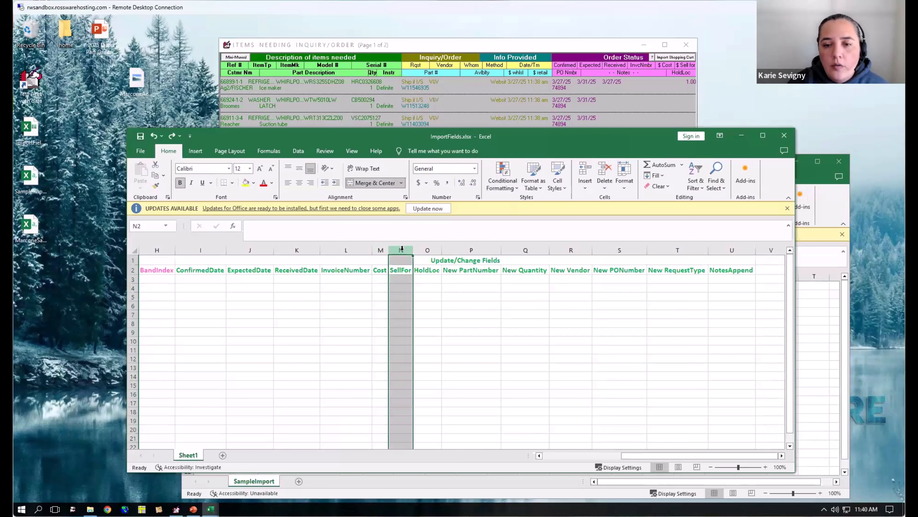
{"action": "left_click", "coordinate": [402, 280]}
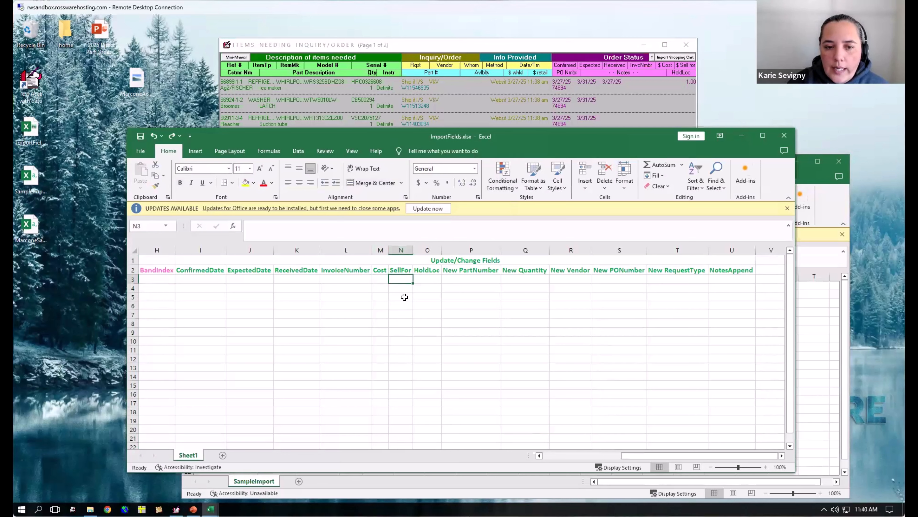
{"action": "key", "text": "Down"}
{"action": "key", "text": "Down"}
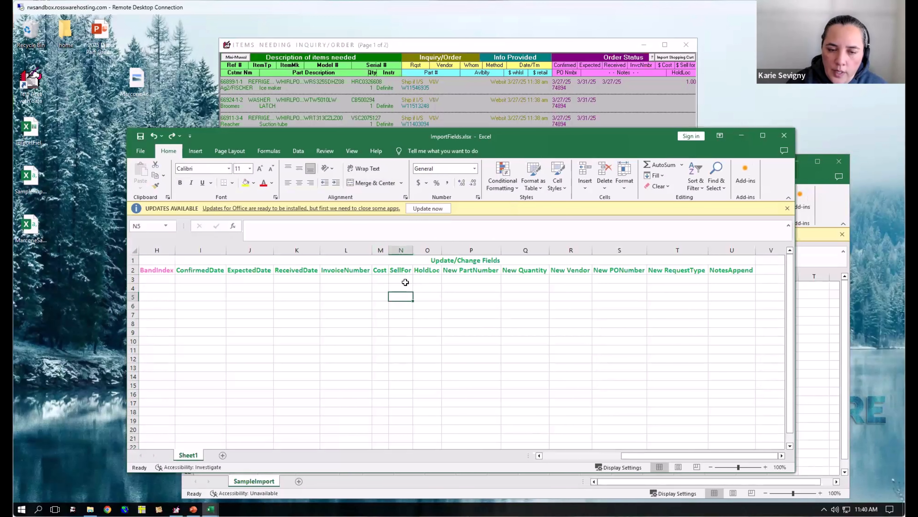
- Switch back to ServiceDesk and reload the list of items needing inquiry/order
{"action": "left_click", "coordinate": [597, 45]}
{"action": "left_click", "coordinate": [651, 148]}
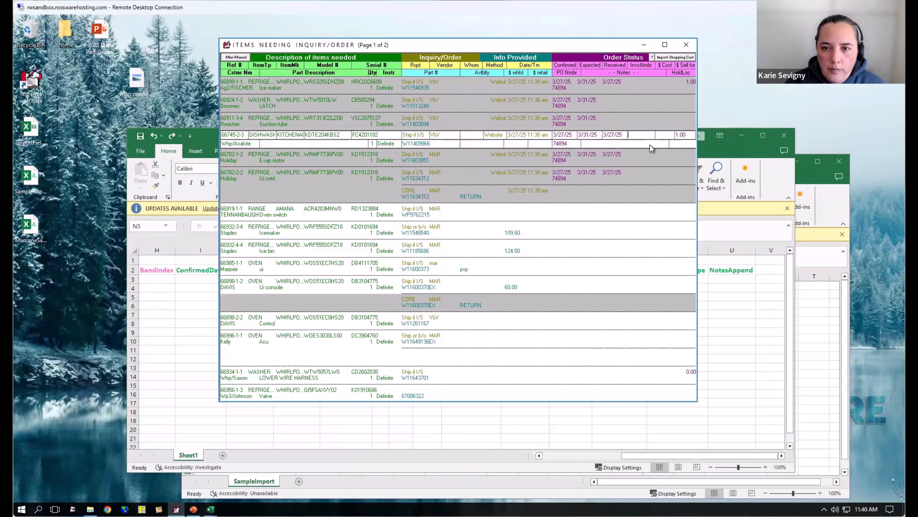
{"action": "key", "text": "Escape"}
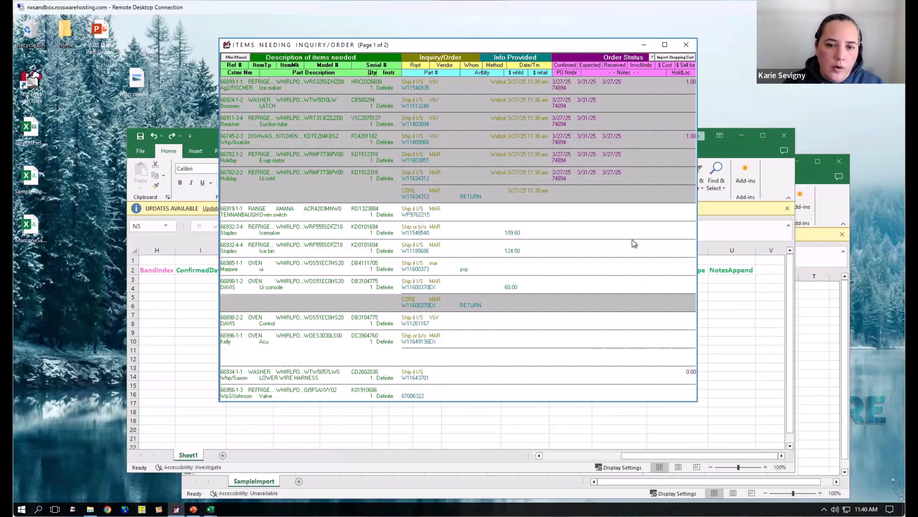
{"action": "key", "text": "Escape"}
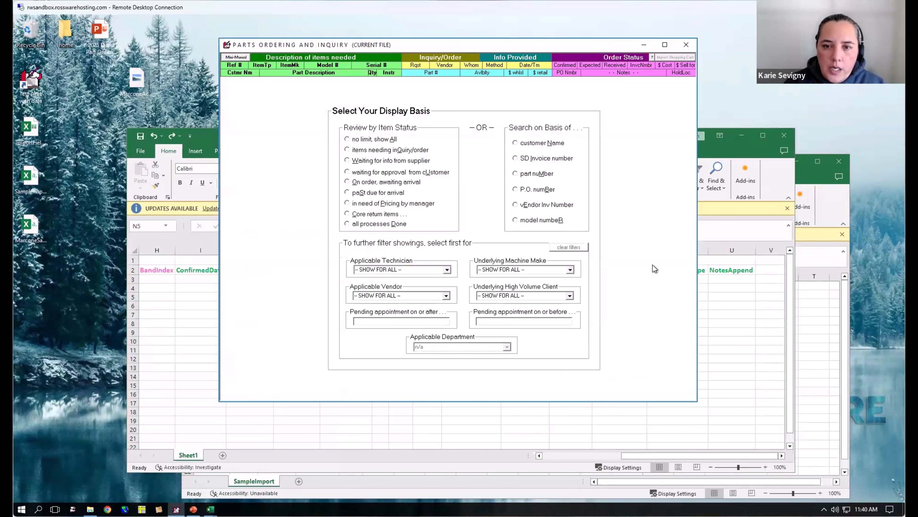
{"action": "left_click", "coordinate": [369, 150]}
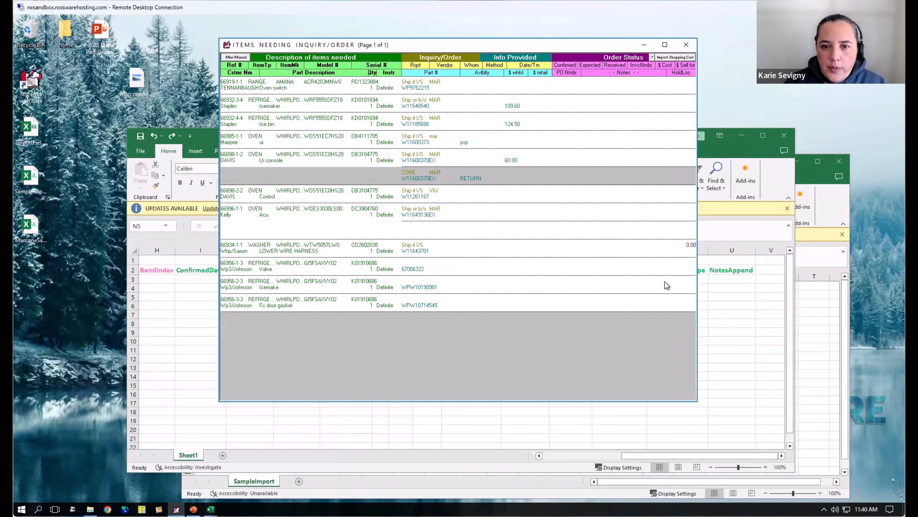
- Set the sell-for price of the refrigerator icemaker request (W11548540) to 205
{"action": "left_click", "coordinate": [684, 97]}
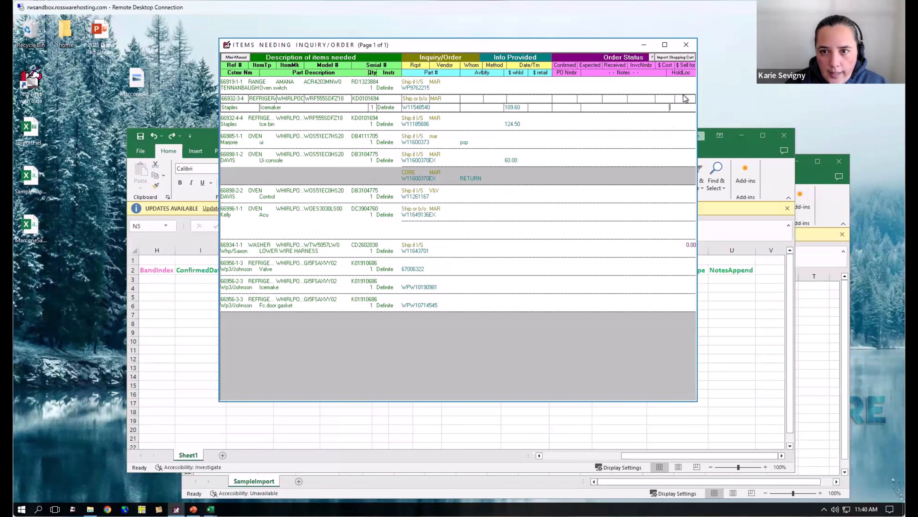
{"action": "left_click", "coordinate": [684, 97]}
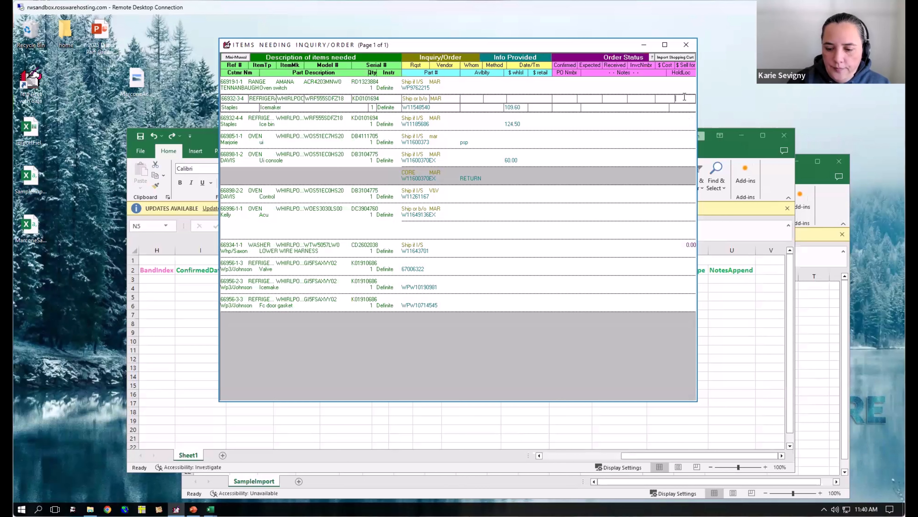
{"action": "type", "text": "205"}
{"action": "key", "text": "Return"}
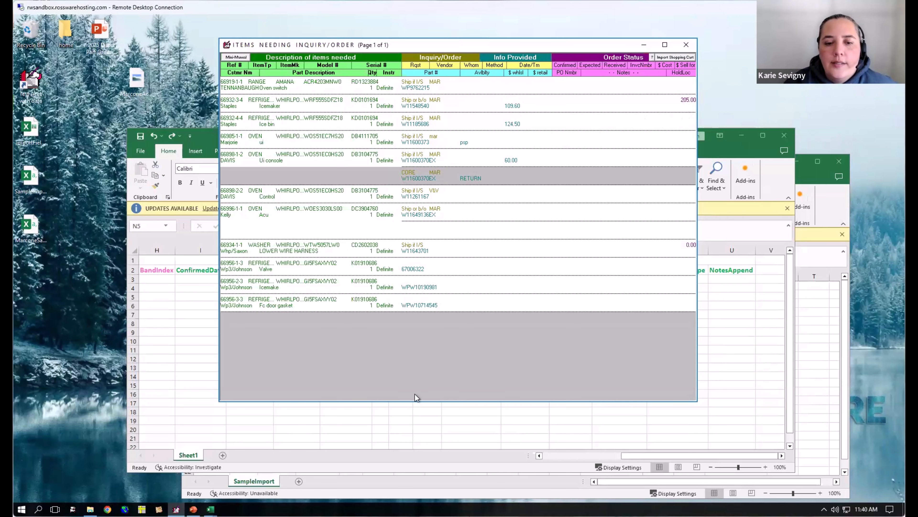
- Return to the ImportFields workbook in Excel and enter 25 in cell M3 under Cost
{"action": "left_click", "coordinate": [432, 432]}
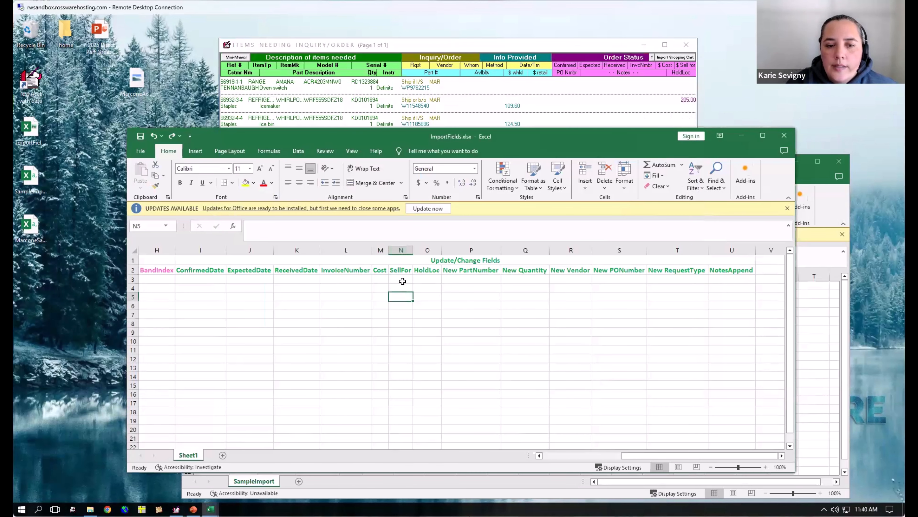
{"action": "left_click", "coordinate": [402, 250]}
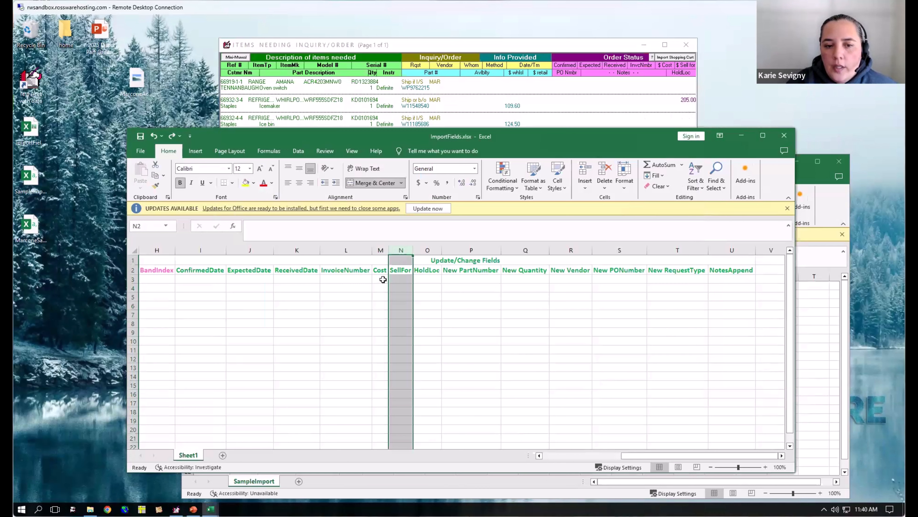
{"action": "left_click", "coordinate": [383, 279]}
{"action": "type", "text": "25"}
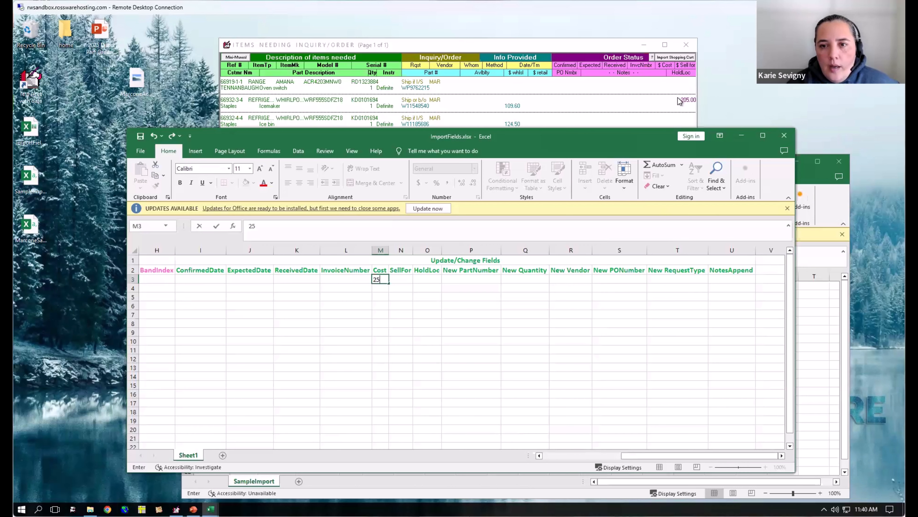
- Examine the oven switch's cost and sell-for fields in ServiceDesk, close the item list, and return to the Cost column in ImportFields
{"action": "left_click", "coordinate": [686, 84]}
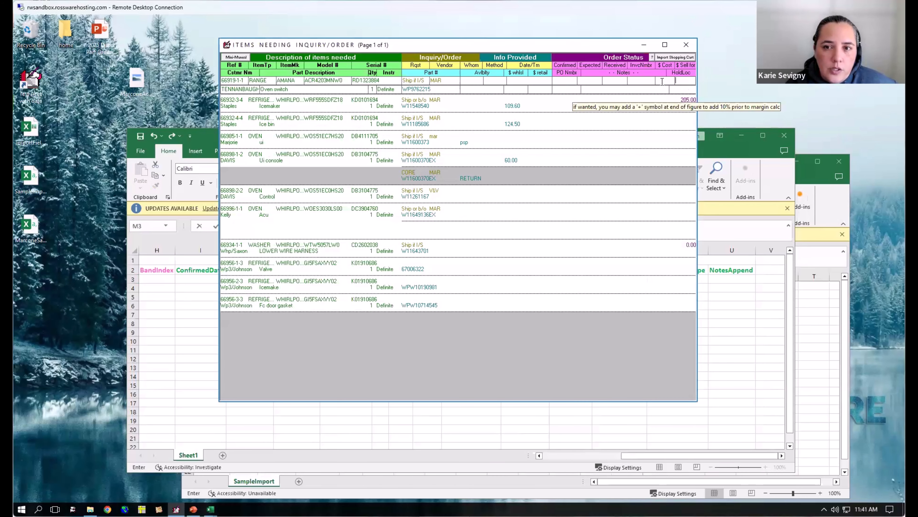
{"action": "left_click", "coordinate": [669, 84]}
{"action": "left_click", "coordinate": [692, 79]}
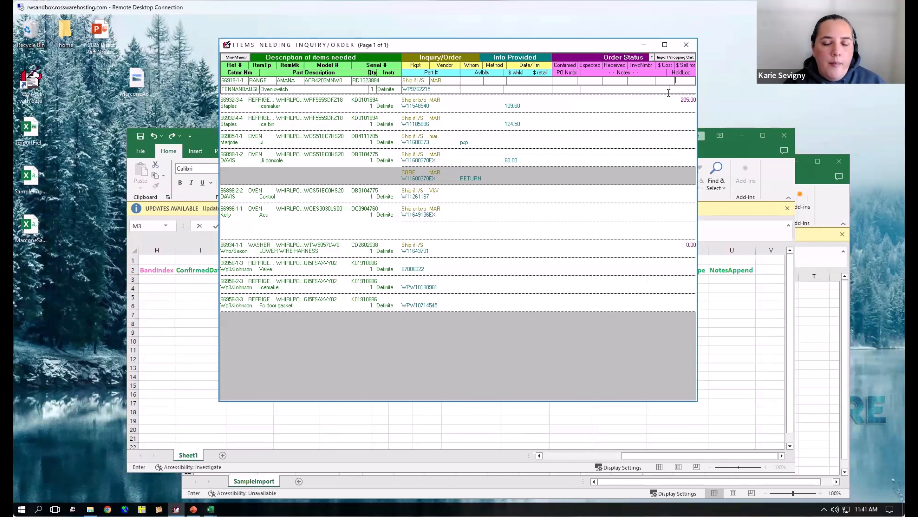
{"action": "key", "text": "Escape"}
{"action": "key", "text": "Escape"}
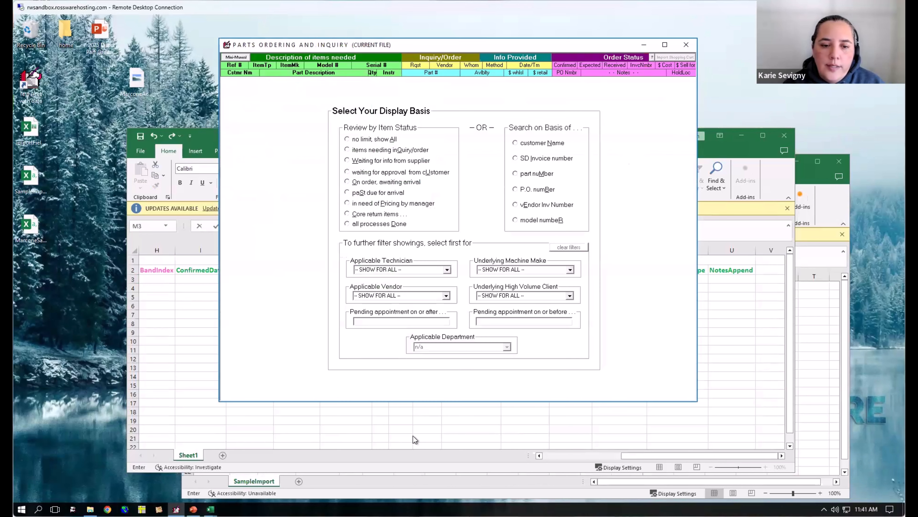
{"action": "left_click", "coordinate": [379, 279]}
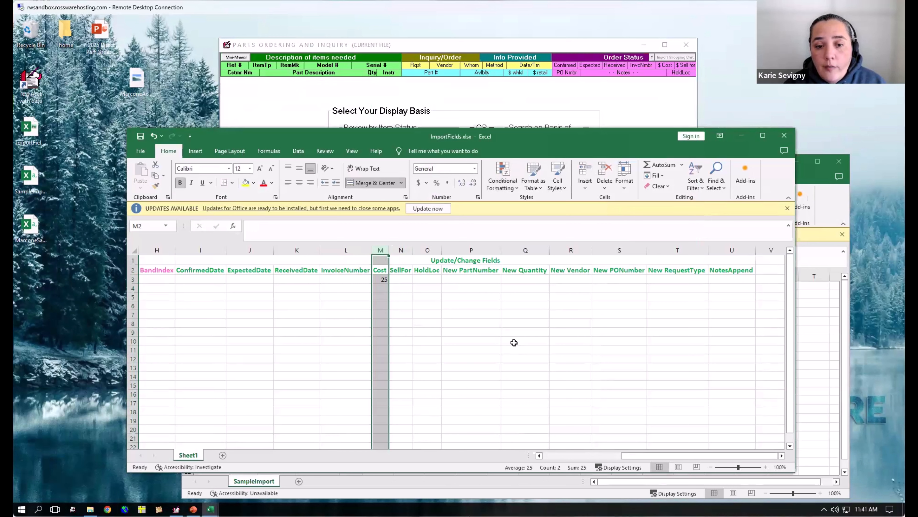
{"action": "left_click", "coordinate": [504, 341]}
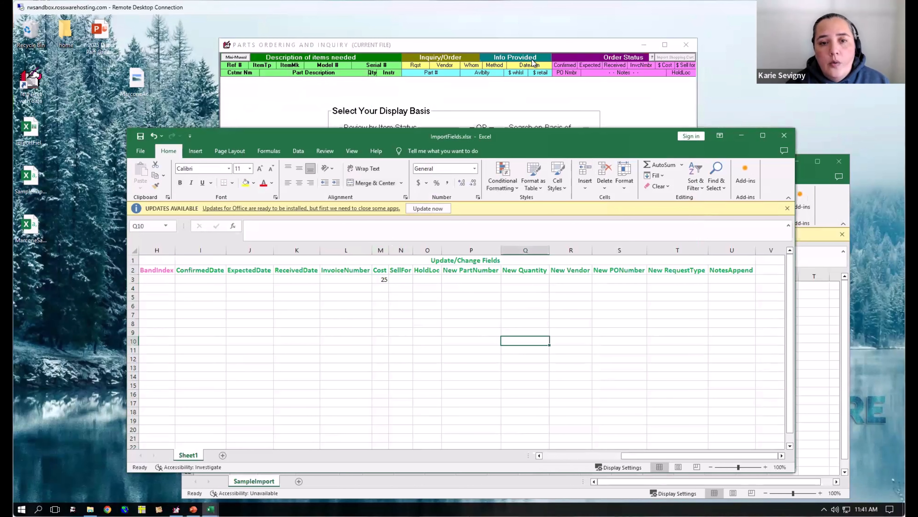
{"action": "left_click", "coordinate": [569, 92]}
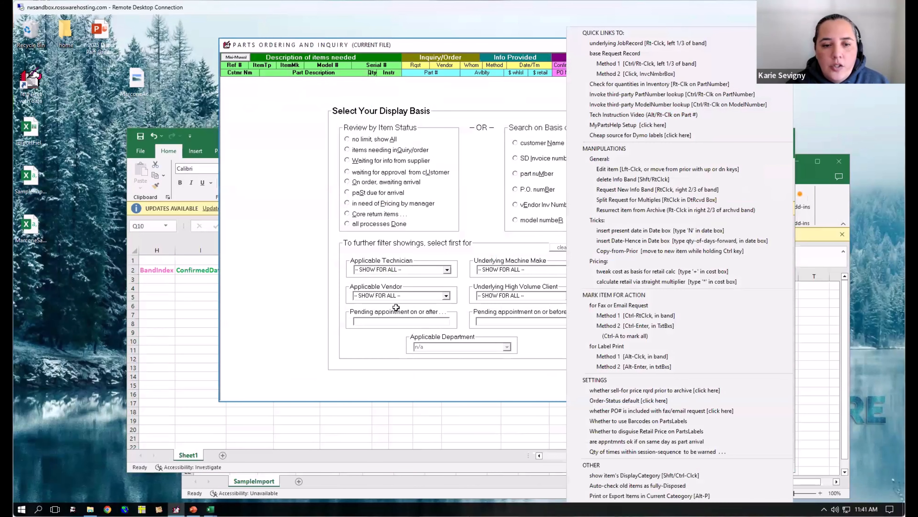
{"action": "left_click", "coordinate": [379, 247]}
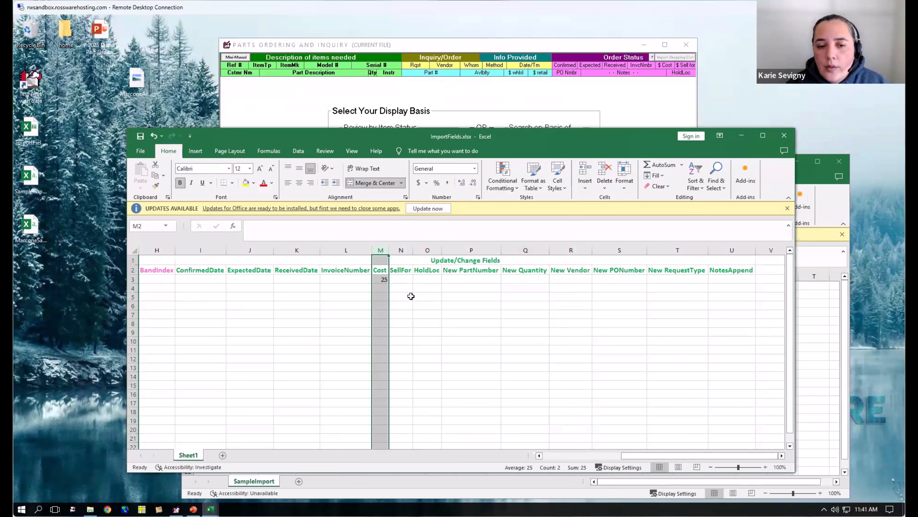
- Examine the refrigerator icemaker's sell-for field among ServiceDesk's items needing inquiry/order, and close the parts ordering window
{"action": "left_click", "coordinate": [526, 122]}
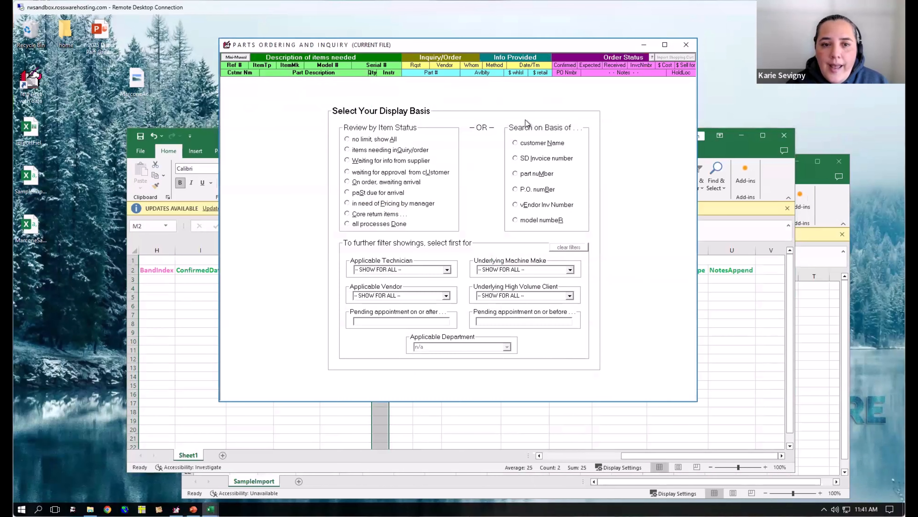
{"action": "left_click", "coordinate": [408, 152]}
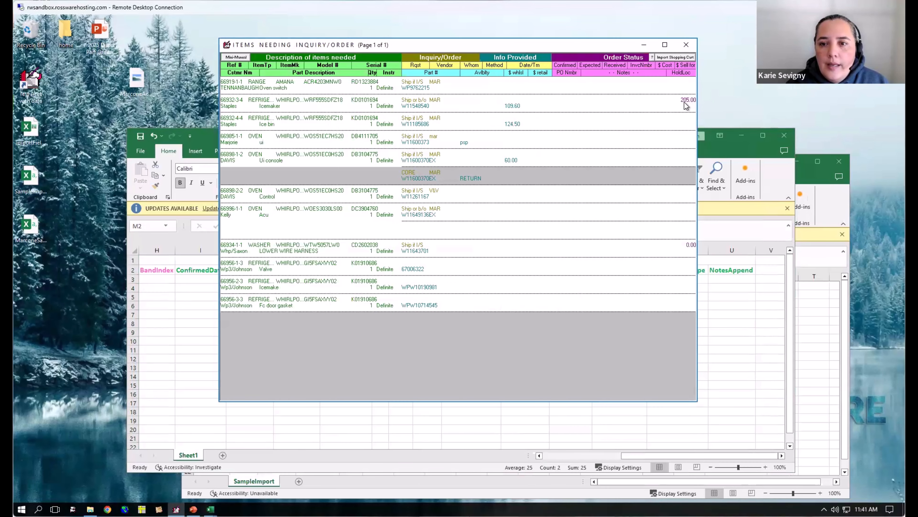
{"action": "left_click", "coordinate": [686, 102]}
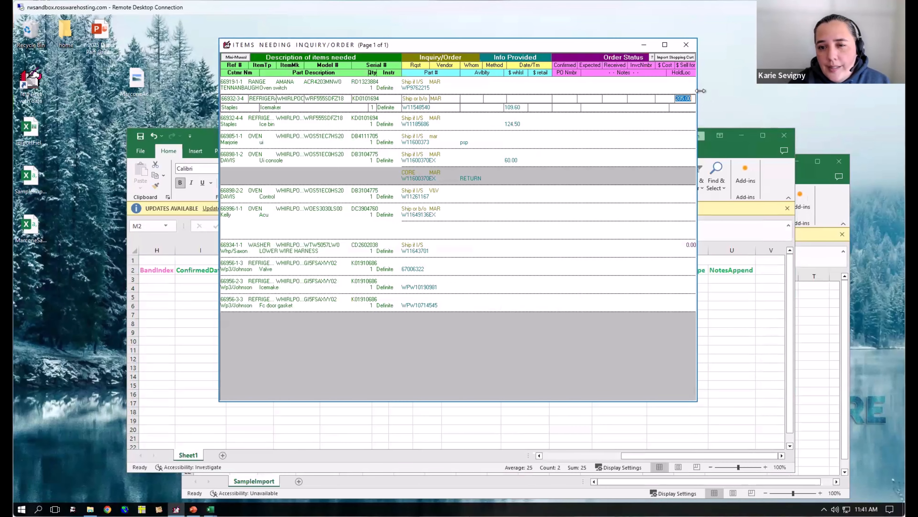
{"action": "left_click", "coordinate": [691, 99]}
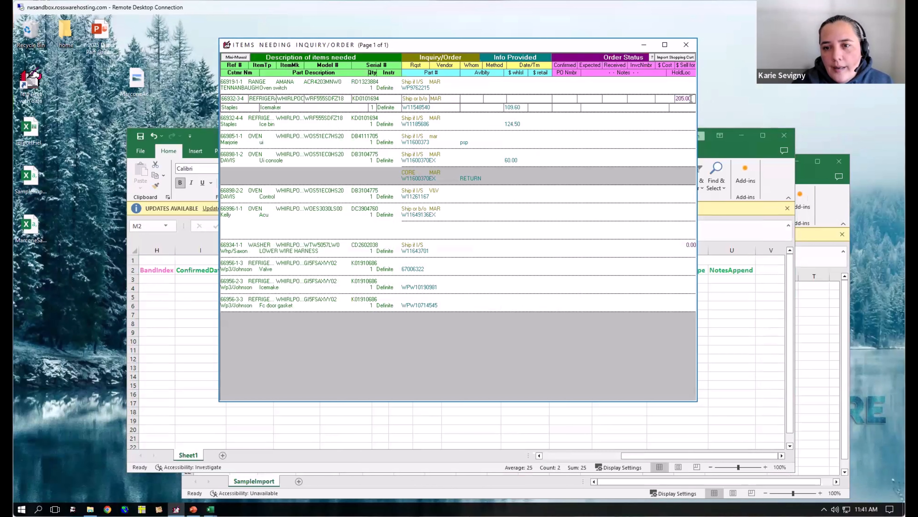
{"action": "left_click_drag", "start_coordinate": [691, 98], "coordinate": [667, 99]}
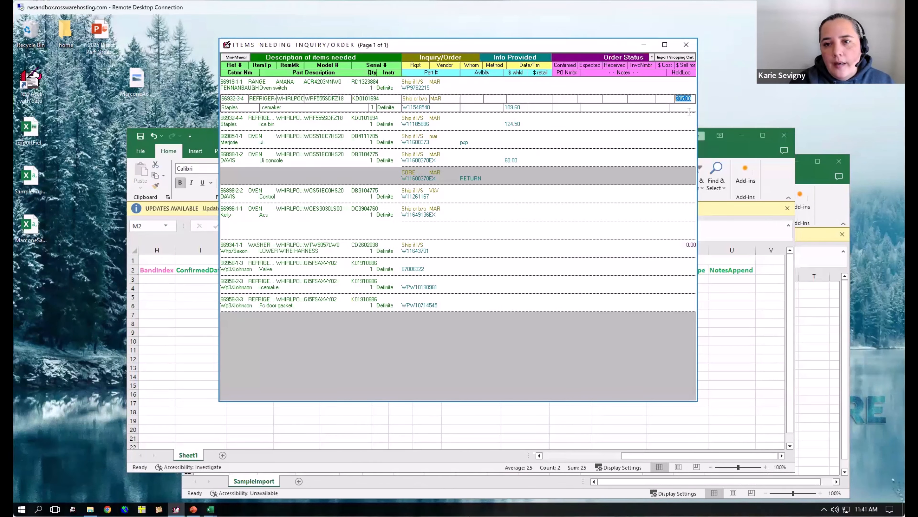
{"action": "key", "text": "Return"}
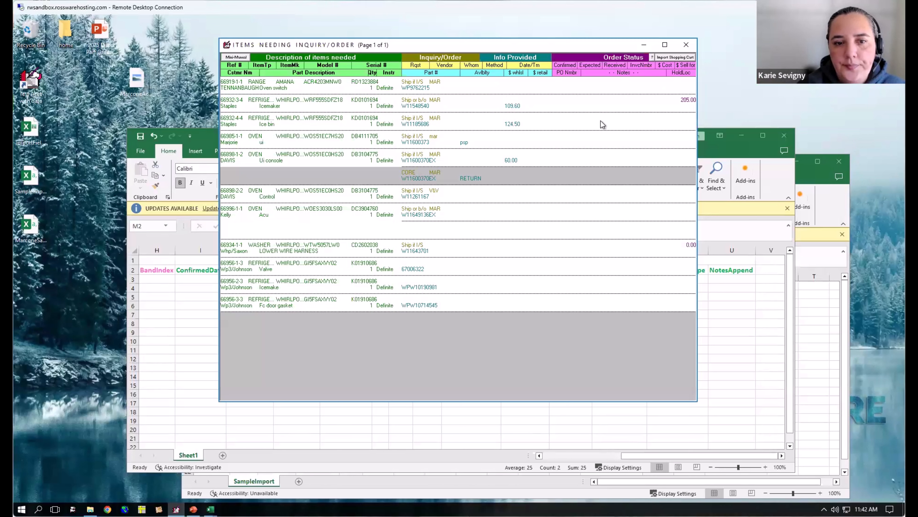
{"action": "key", "text": "Escape"}
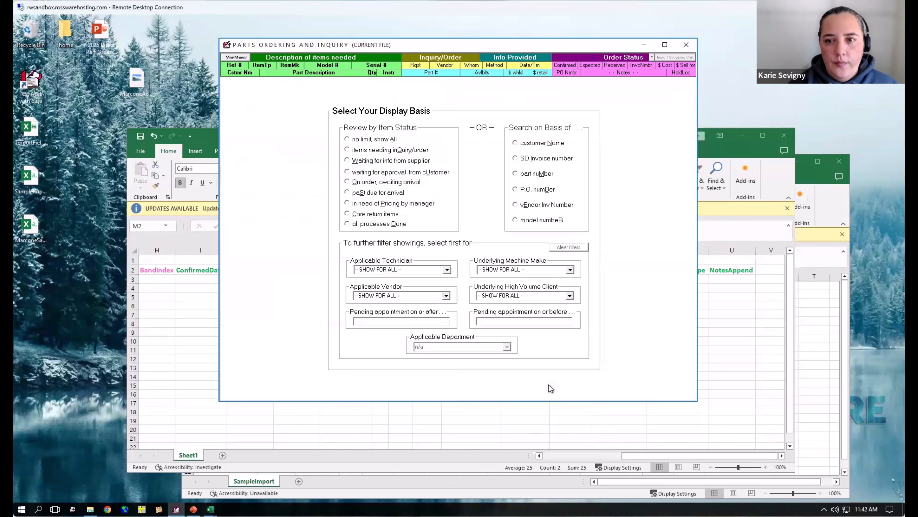
{"action": "key", "text": "Escape"}
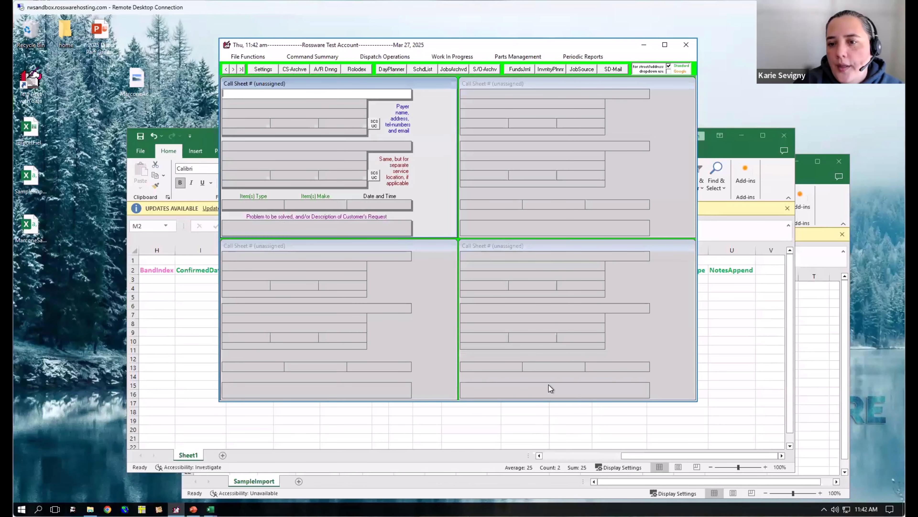
- Keep the ImportFields workbook open by cancelling its save prompt, and minimize both ImportFields and SampleImport
{"action": "left_click", "coordinate": [792, 142]}
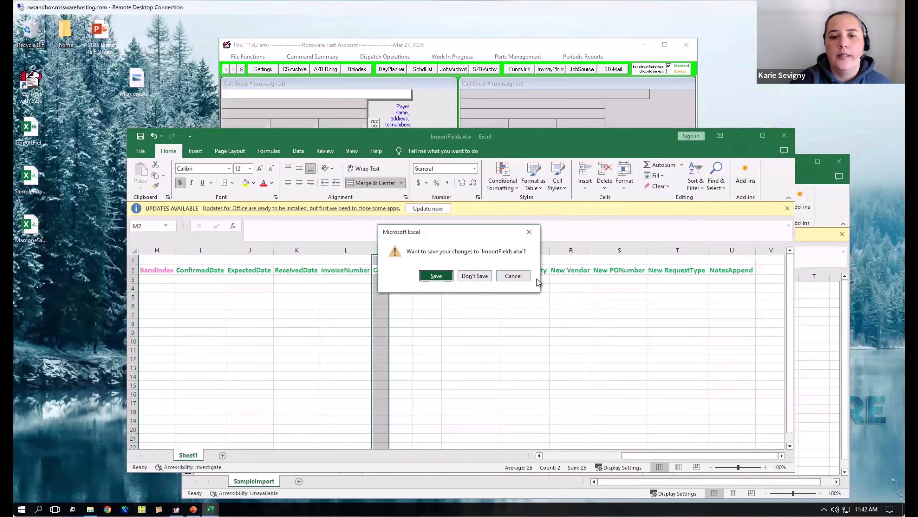
{"action": "left_click", "coordinate": [529, 233]}
{"action": "left_click", "coordinate": [694, 359]}
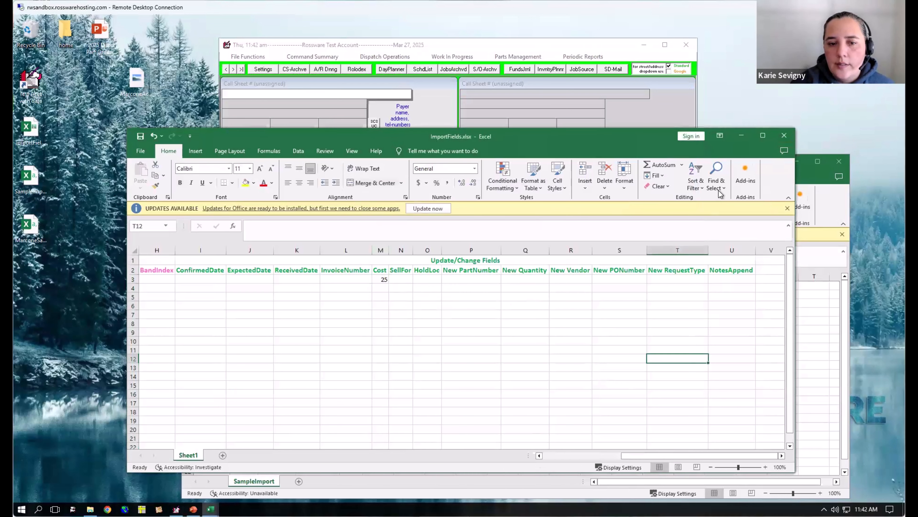
{"action": "left_click", "coordinate": [741, 139]}
{"action": "left_click", "coordinate": [808, 159]}
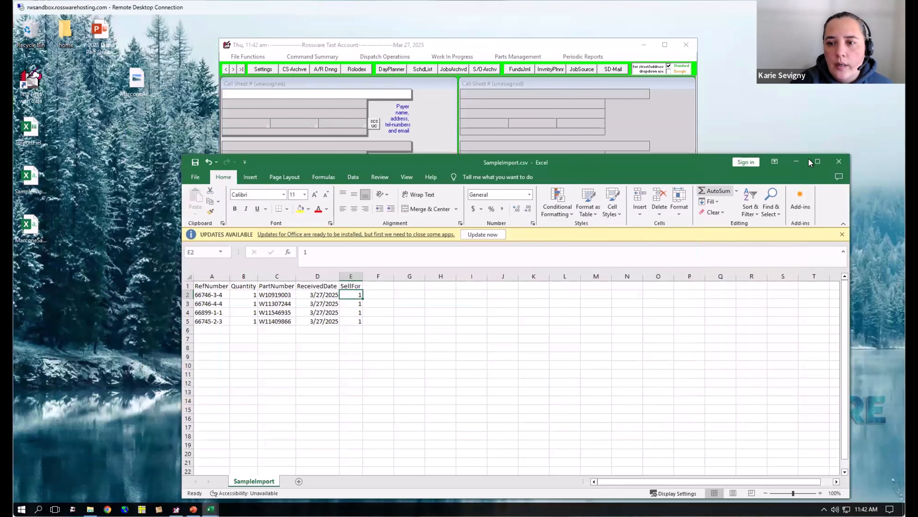
{"action": "left_click", "coordinate": [796, 165]}
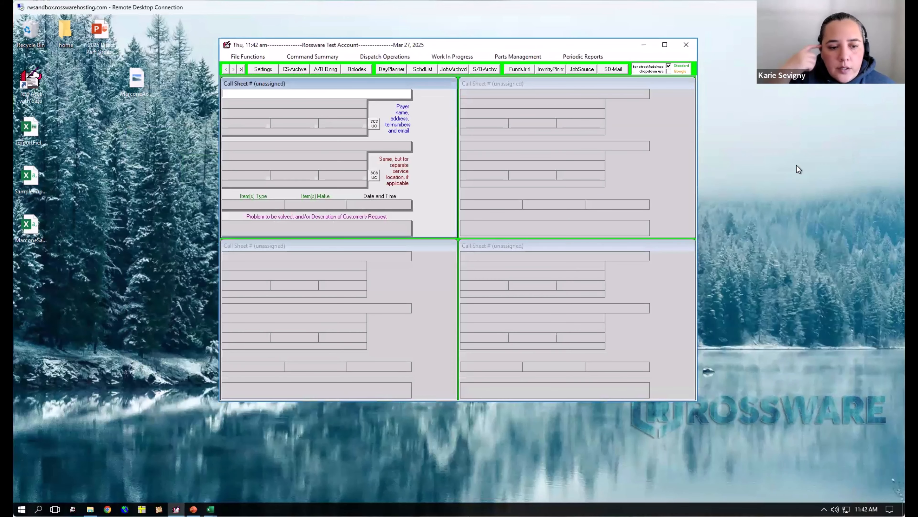